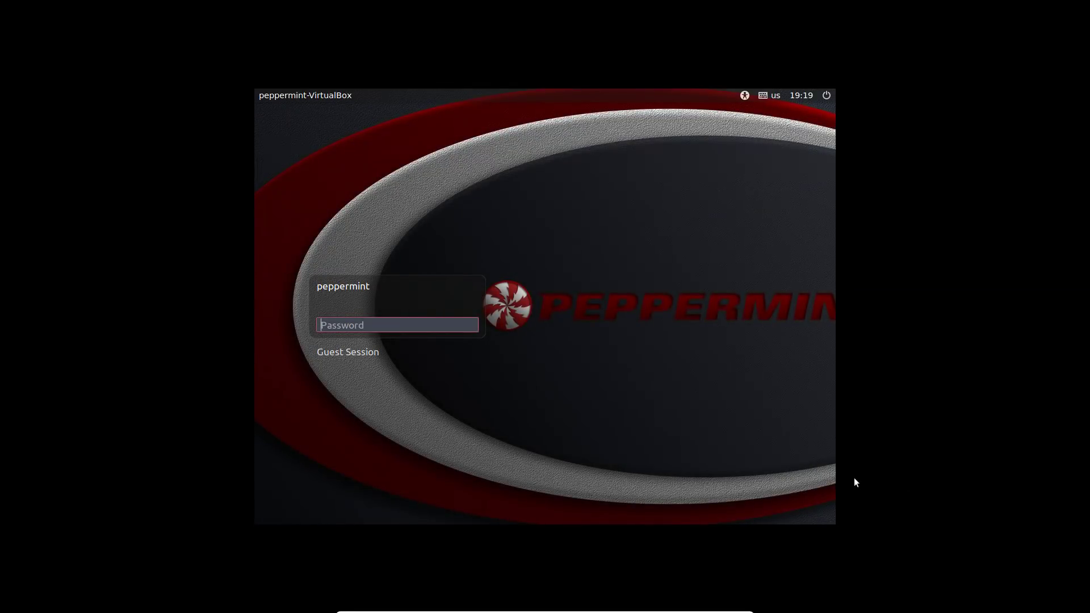
- Log in with the account password and open Update Manager from the tray shield icon
text(peppermint)
key(Return)
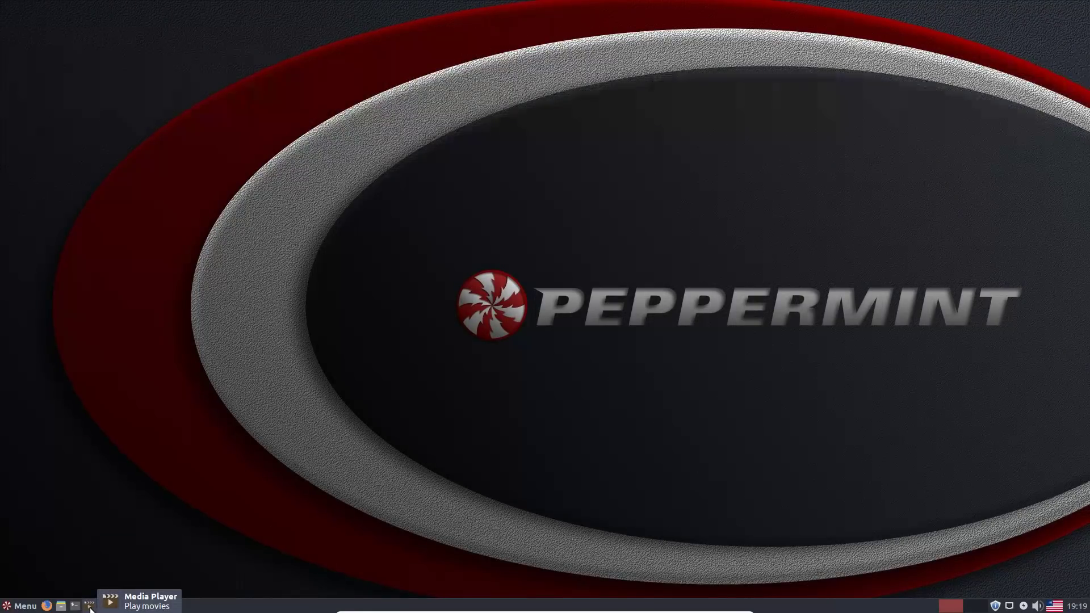
click(996, 606)
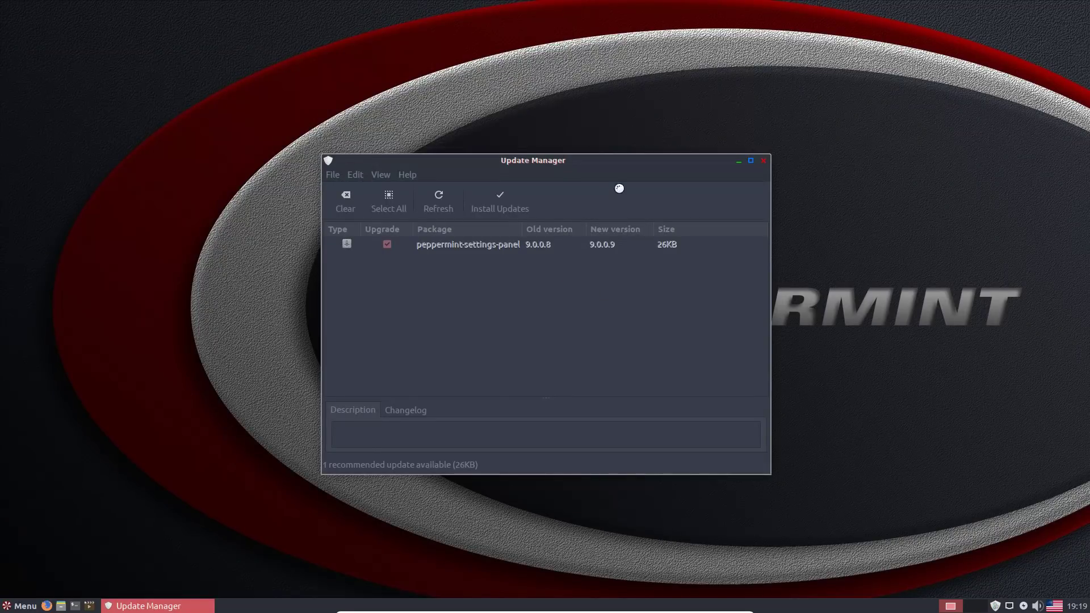
- Authenticate with the account password to install the peppermint-settings-panel 9.0.0.9 update
text(•••••)
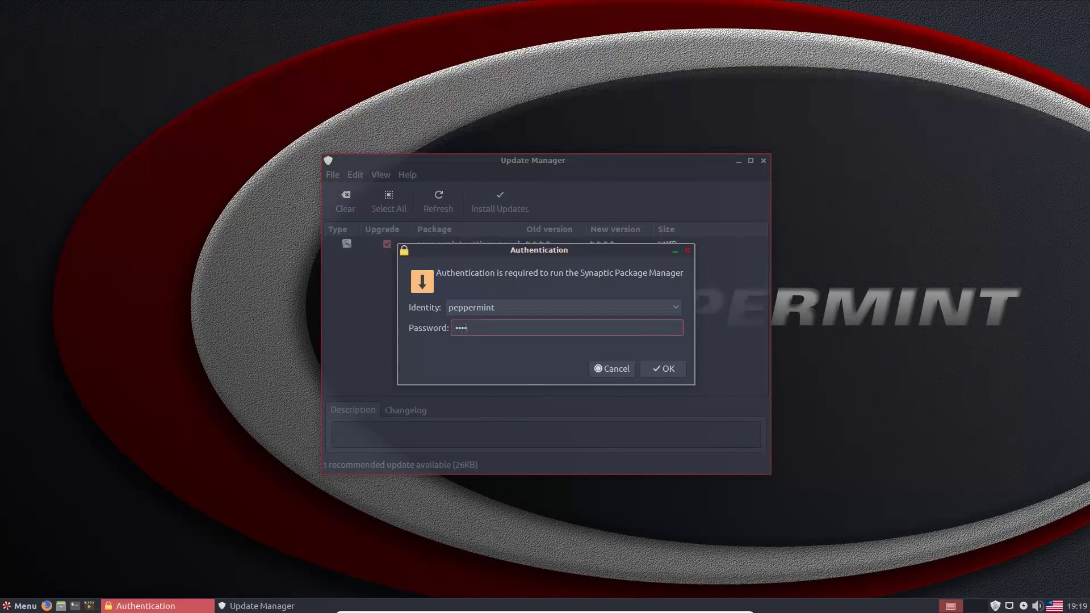
key(Return)
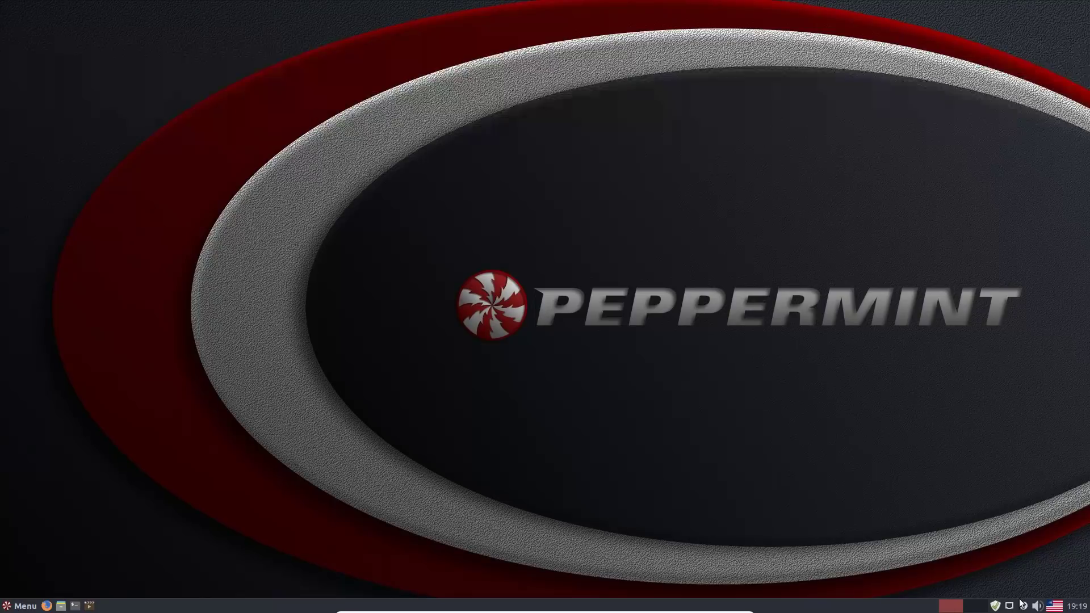
- Open the Home folder in Files and move its window to the right side of the screen
click(971, 605)
click(950, 604)
click(23, 606)
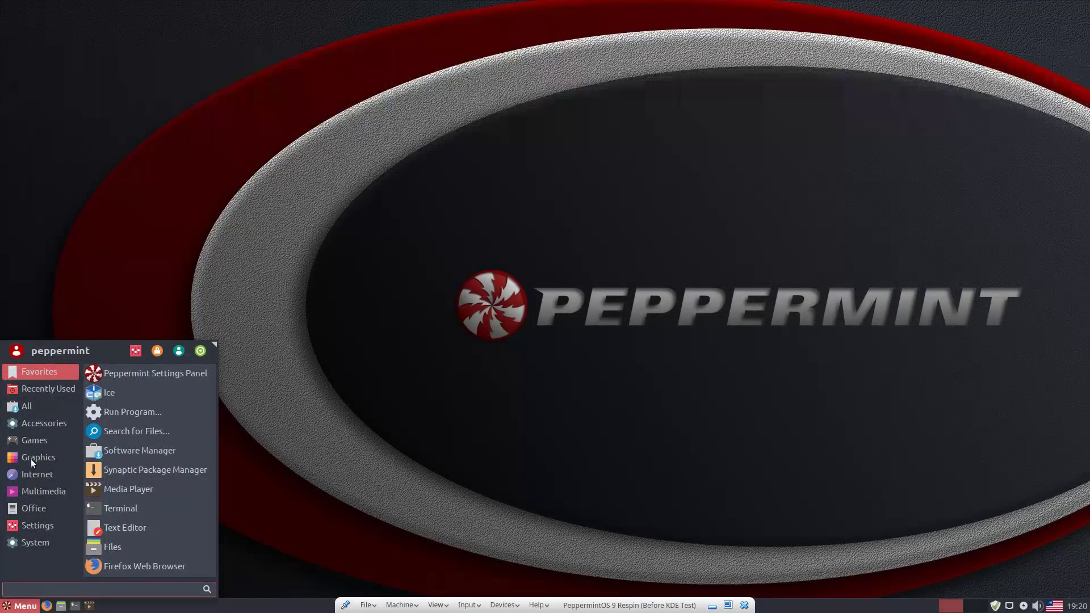
click(48, 388)
click(73, 305)
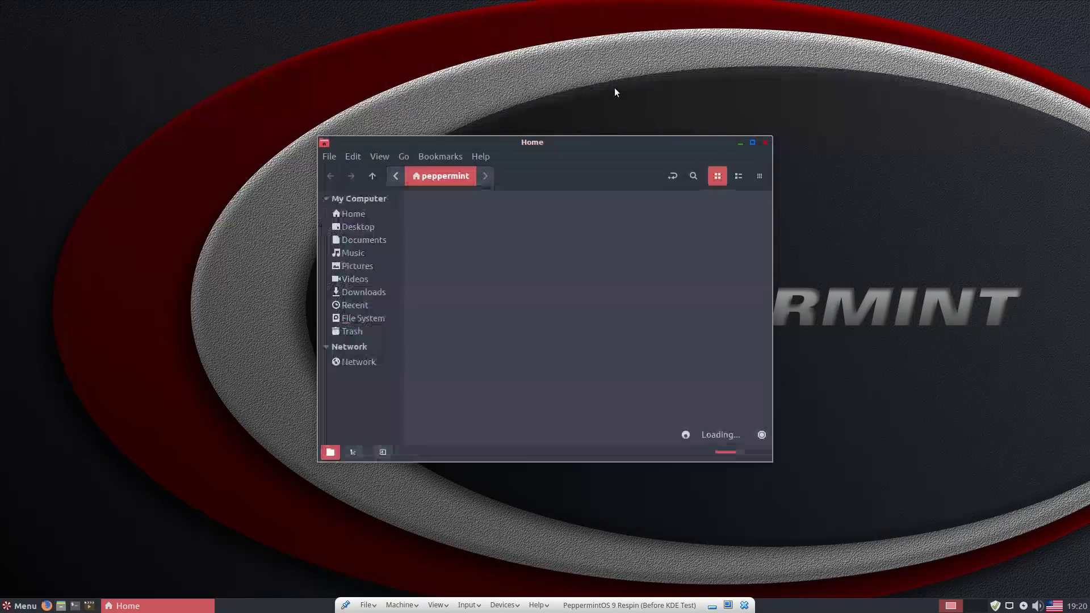
drag(662, 148, 888, 127)
drag(877, 86, 851, 91)
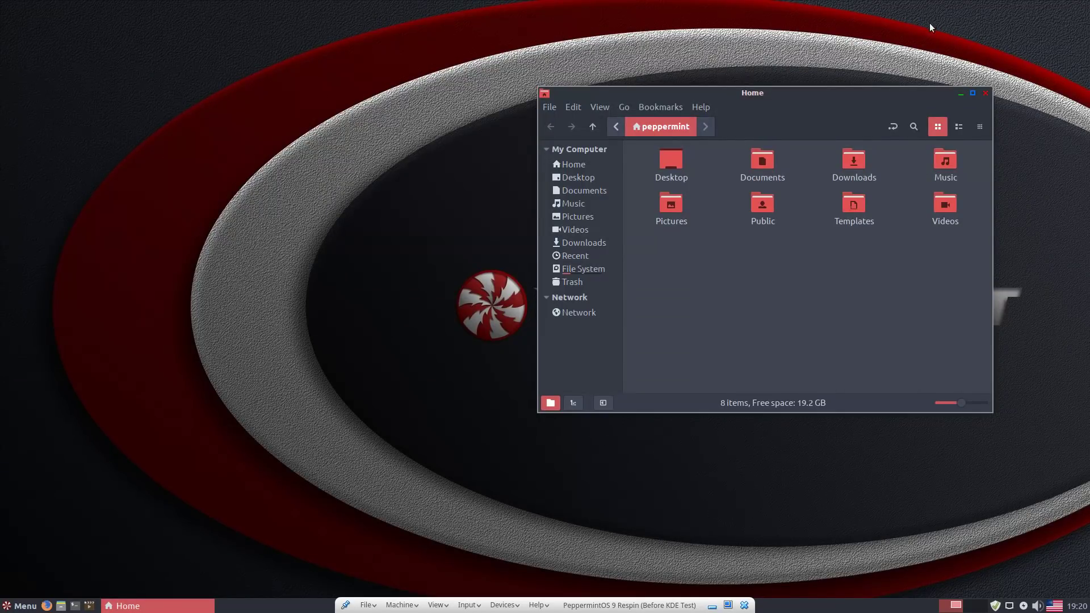
drag(784, 125, 841, 125)
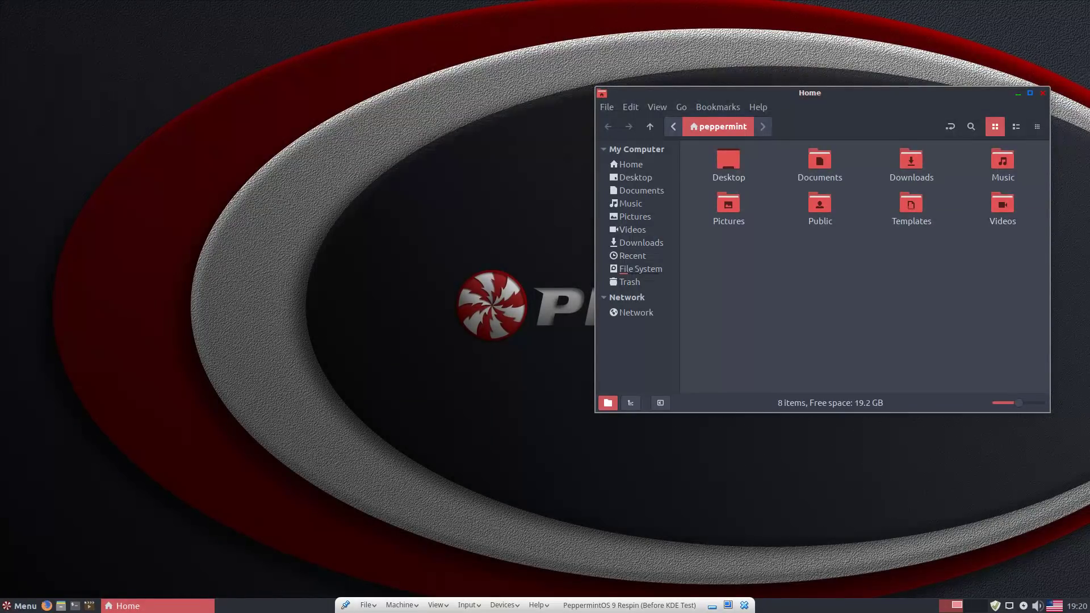
- Close the Home window and open Change Desktop Background from the desktop menu
click(1041, 93)
right_click(673, 323)
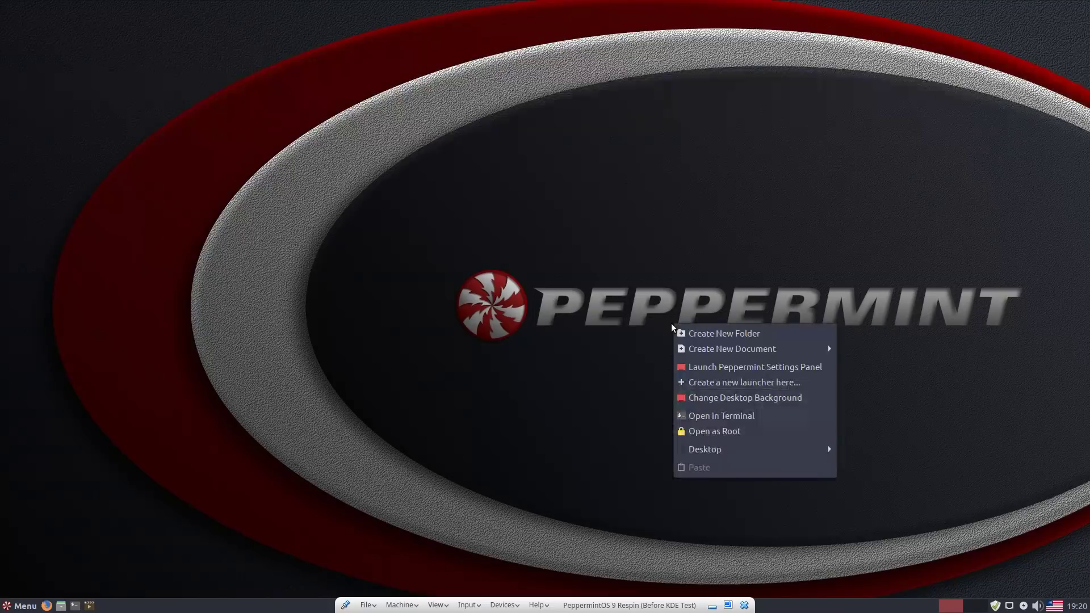
mouse_move(745, 456)
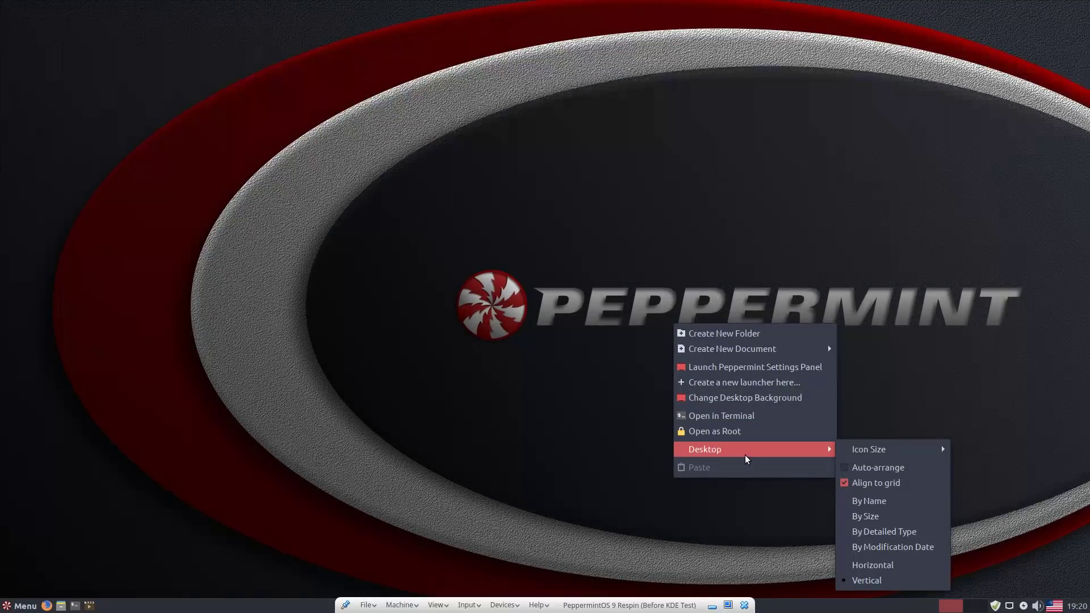
click(744, 393)
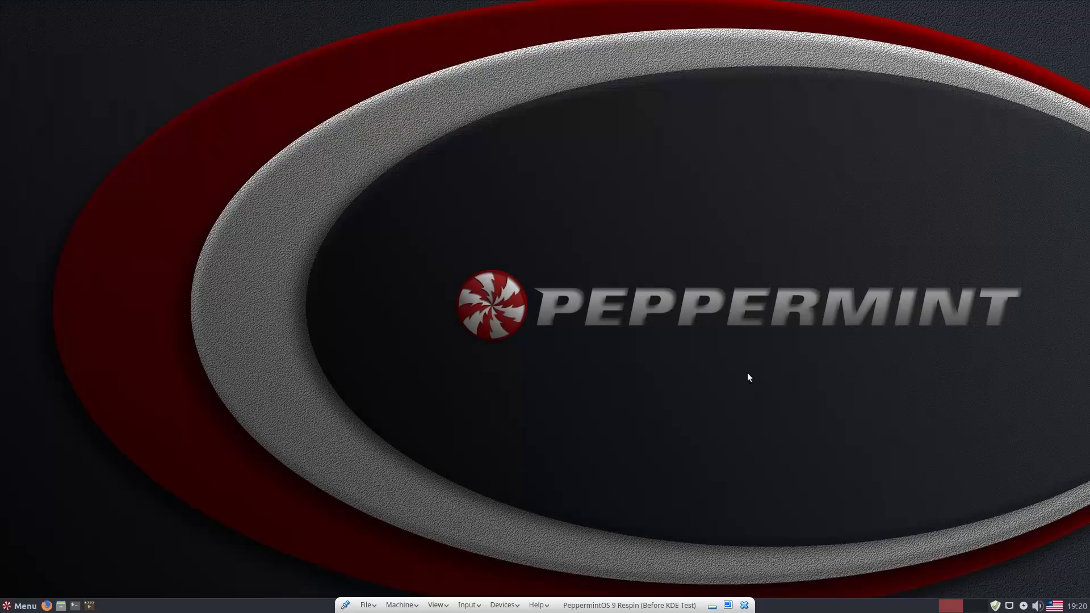
- Apply the Dawn image as the desktop wallpaper
scroll(288, 100, down, 5)
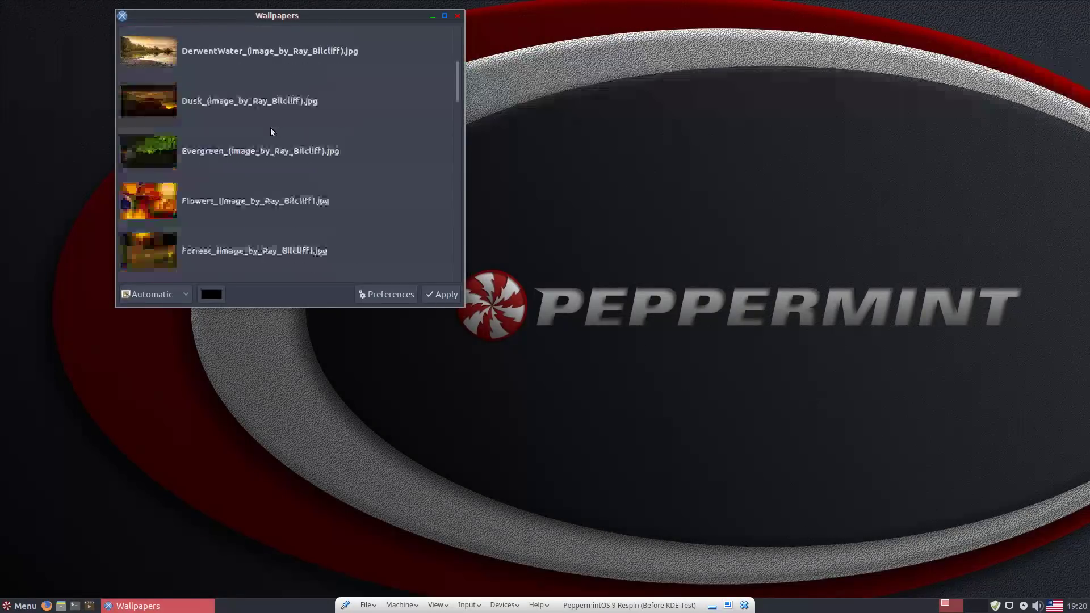
click(198, 79)
click(219, 41)
click(445, 295)
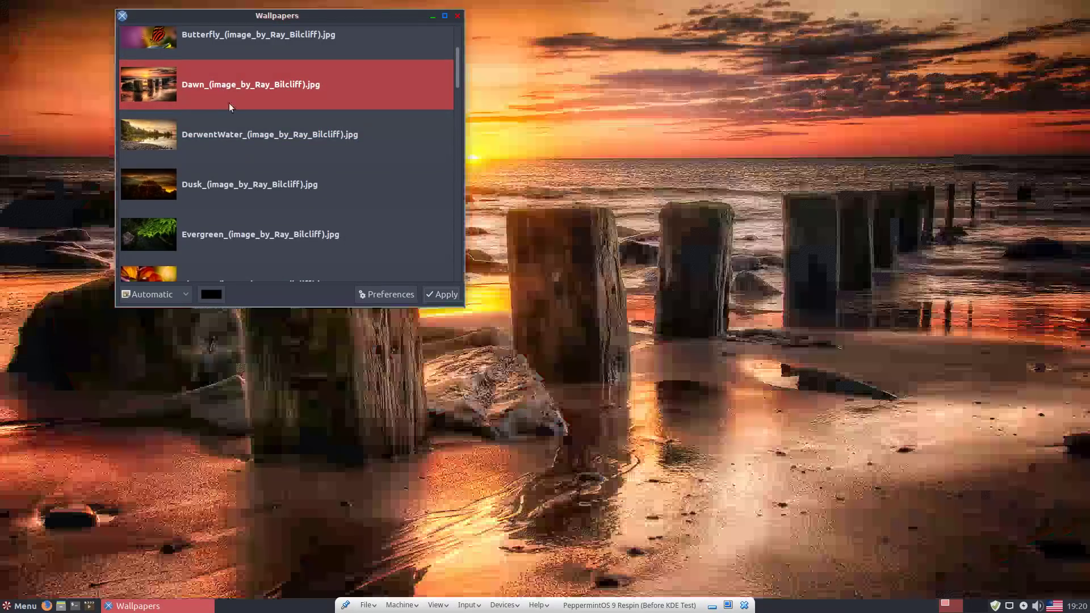
- Preview Beachfront, Meadow and Magic_Of_Light, then apply Peppermint-3D-Logo-2 as wallpaper
click(223, 141)
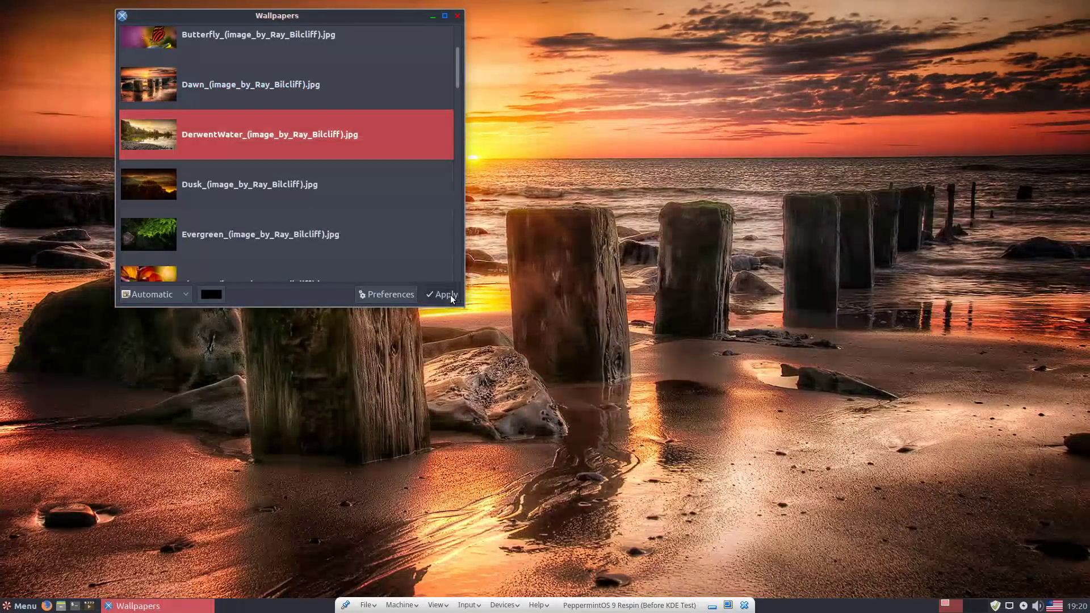
scroll(340, 136, up, 3)
scroll(272, 113, up, 1)
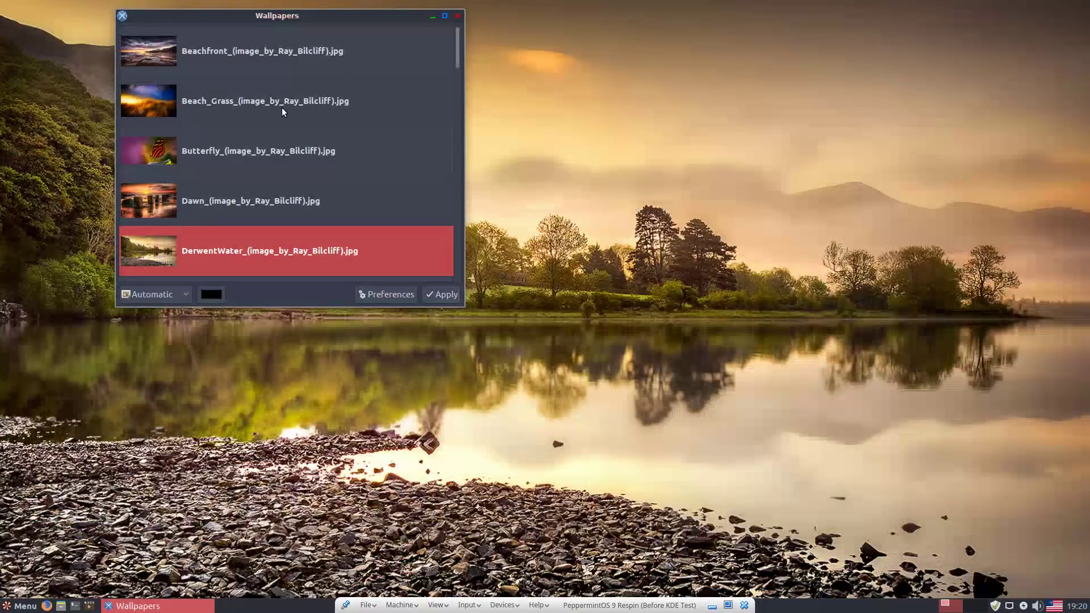
click(258, 57)
scroll(289, 114, down, 12)
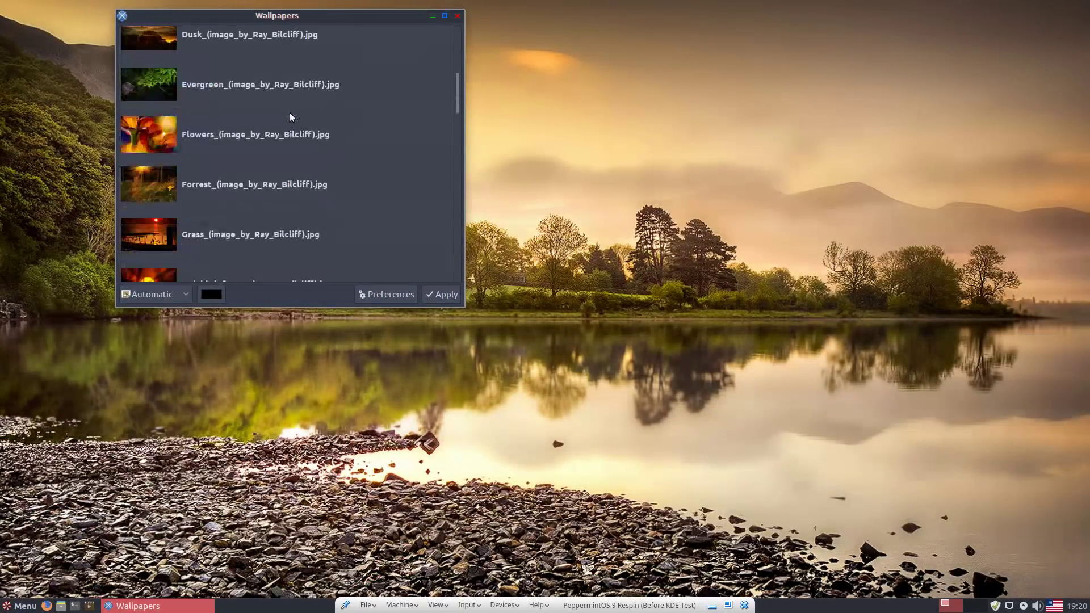
click(237, 151)
click(263, 102)
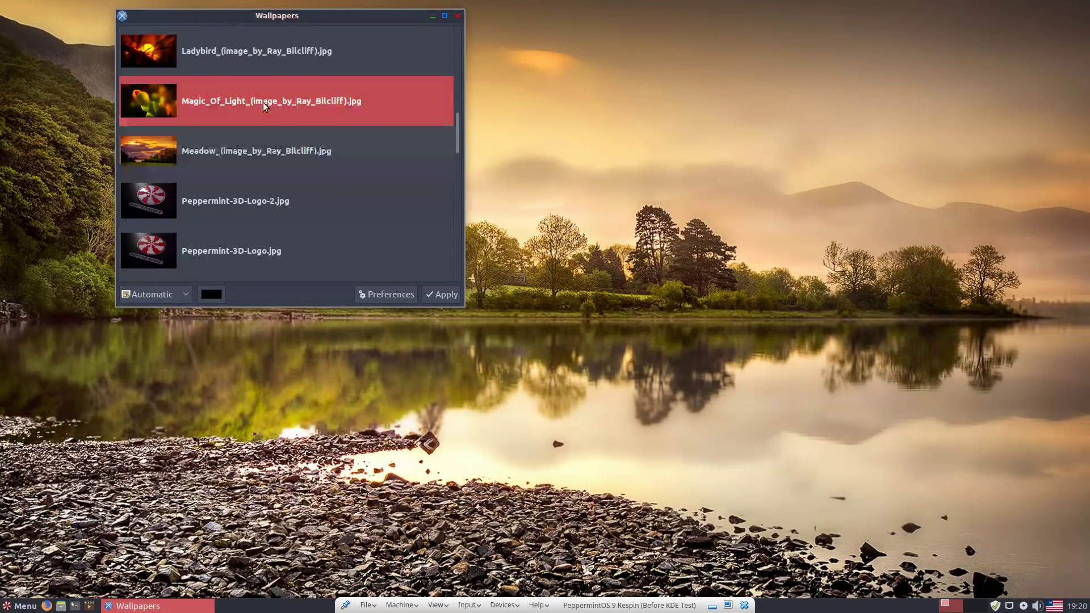
click(276, 196)
click(433, 294)
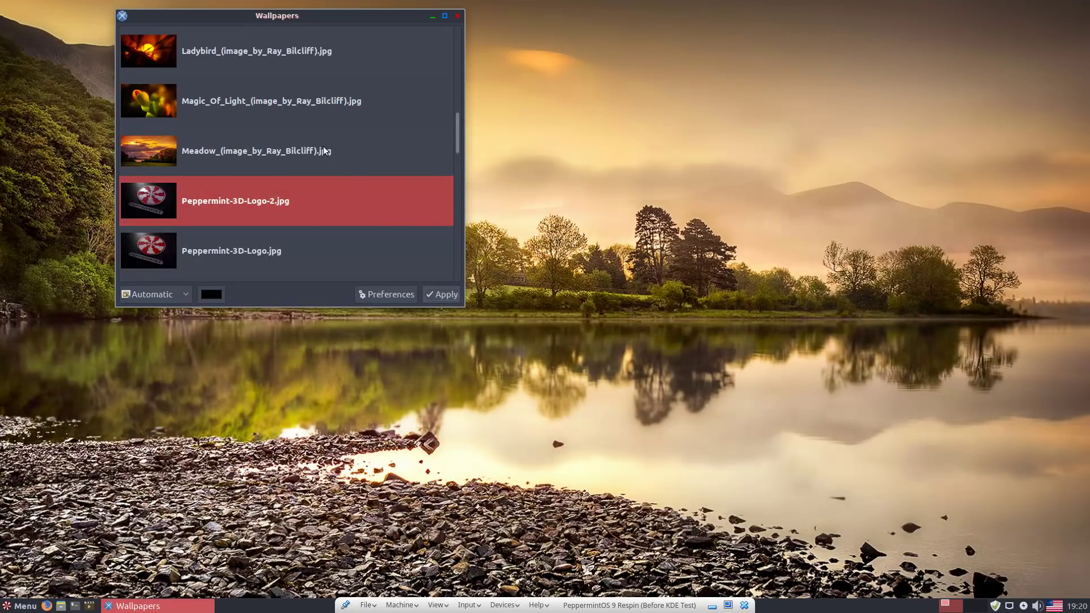
- Apply the red-streaked Peppermint.jpg as the desktop wallpaper
scroll(310, 150, down, 5)
click(230, 183)
click(386, 277)
click(239, 157)
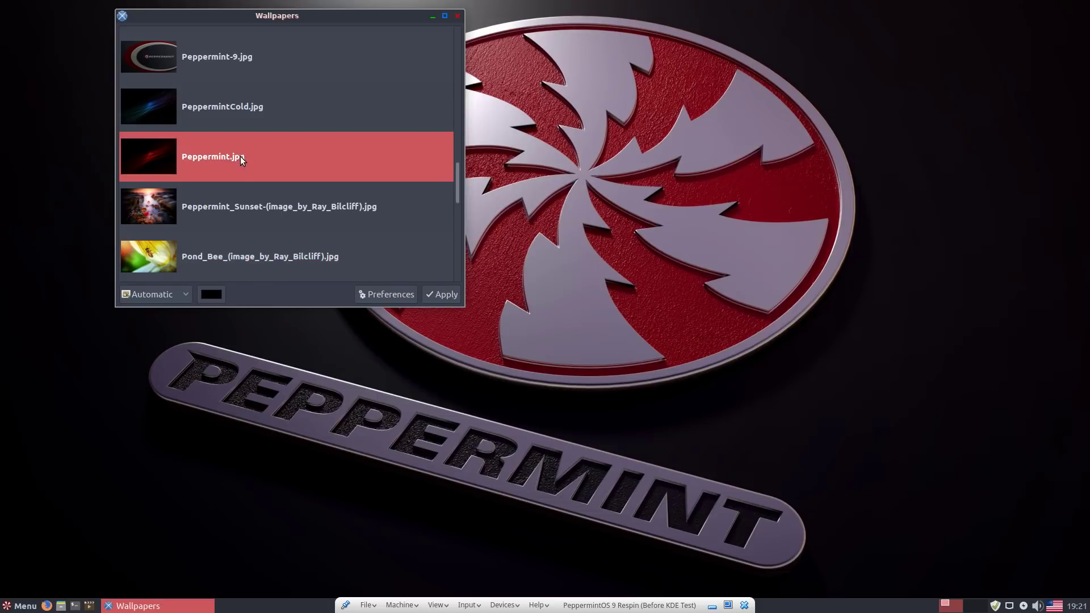
click(446, 292)
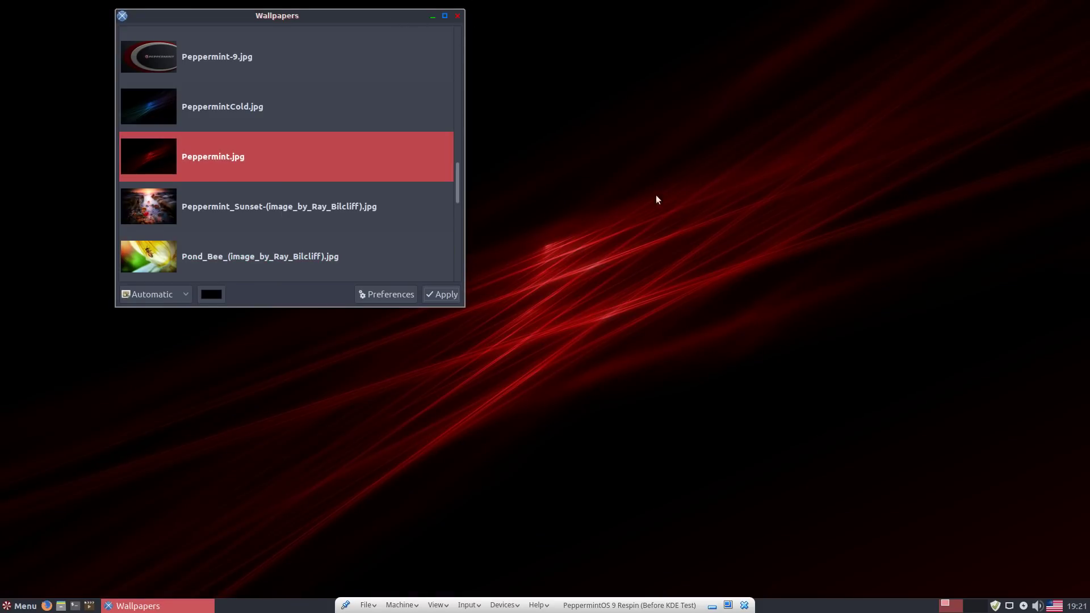
- Apply Peppermint-9.jpg as the desktop wallpaper
key(Up)
key(Up)
drag(325, 29, 475, 148)
scroll(428, 284, down, 1)
scroll(428, 284, down, 3)
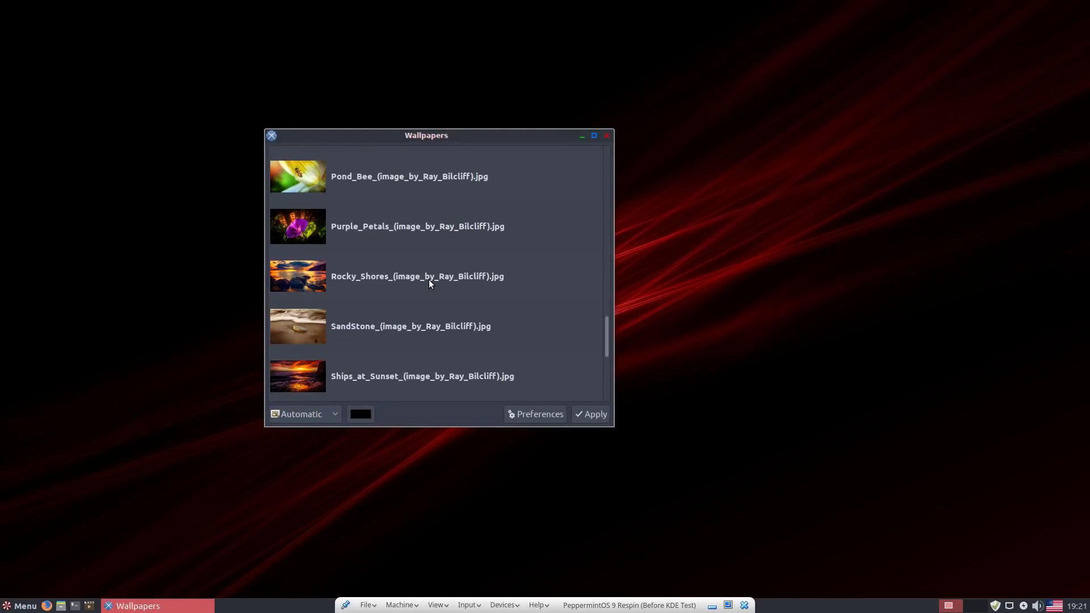
scroll(437, 289, down, 5)
scroll(468, 267, up, 5)
scroll(445, 282, up, 15)
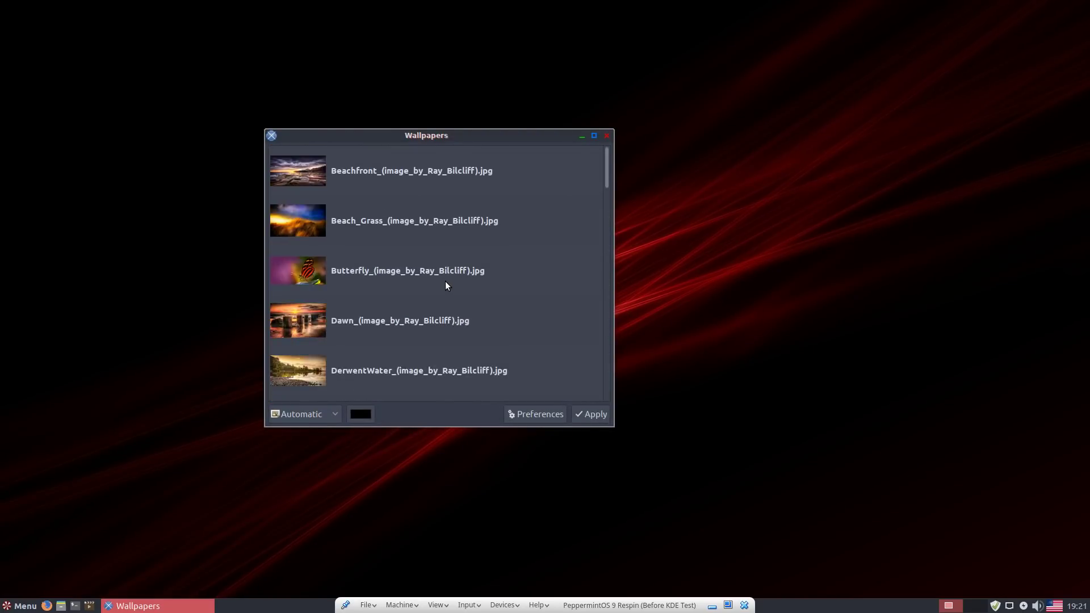
scroll(446, 284, down, 10)
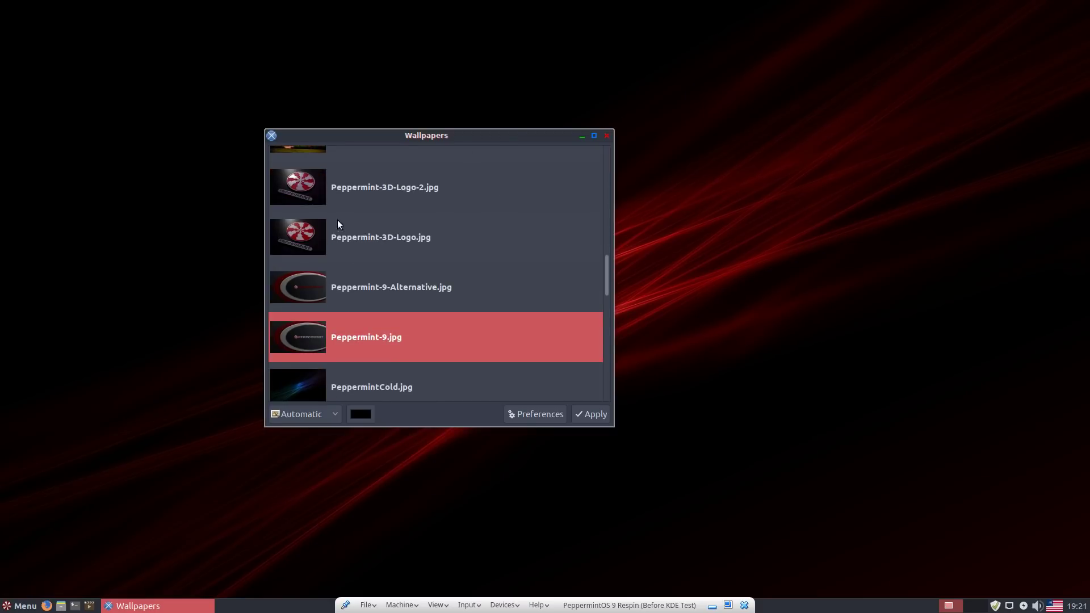
click(344, 292)
click(310, 337)
click(590, 414)
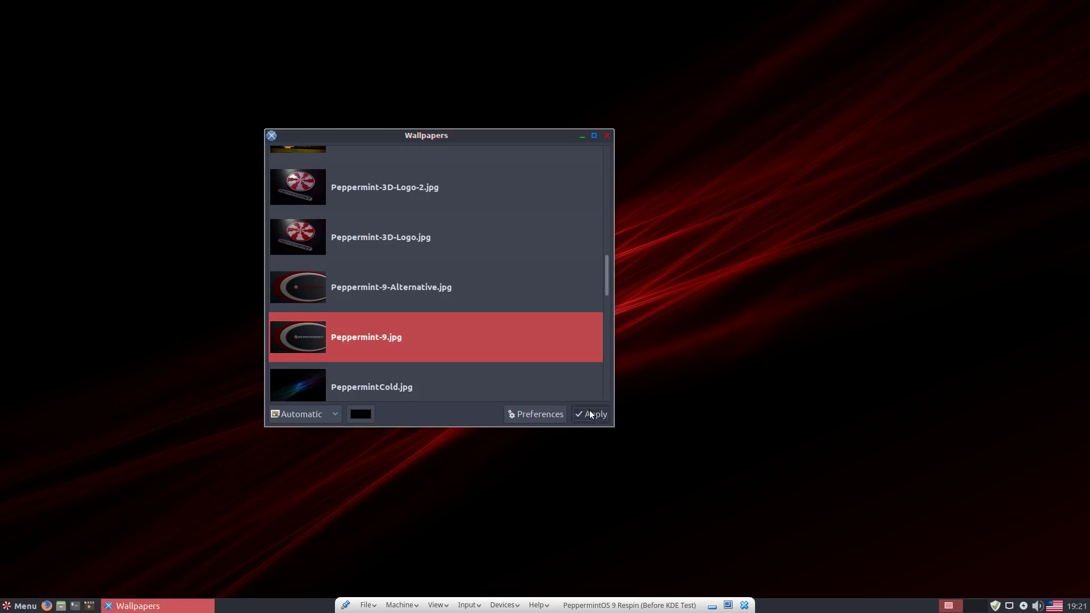
- Apply Peppermint-9-Alternative.jpg as the wallpaper and close the Wallpapers window
click(449, 294)
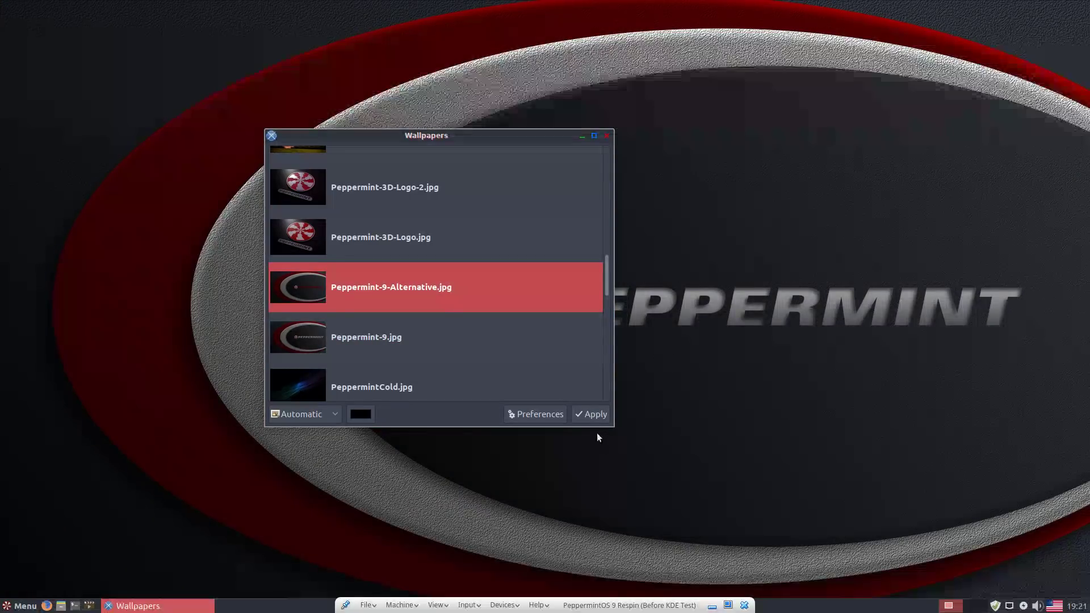
click(590, 415)
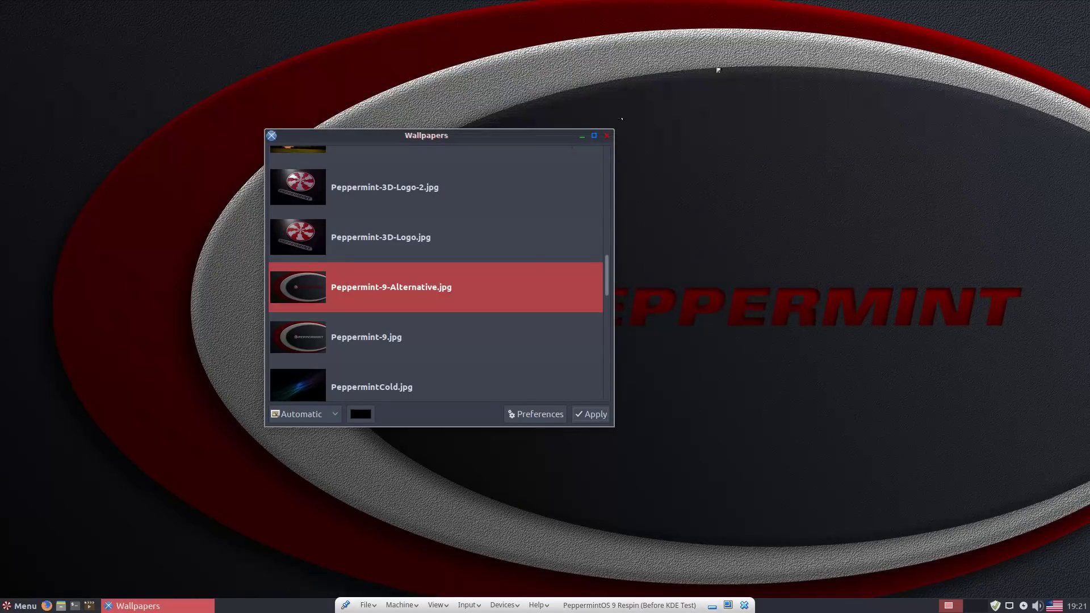
click(607, 135)
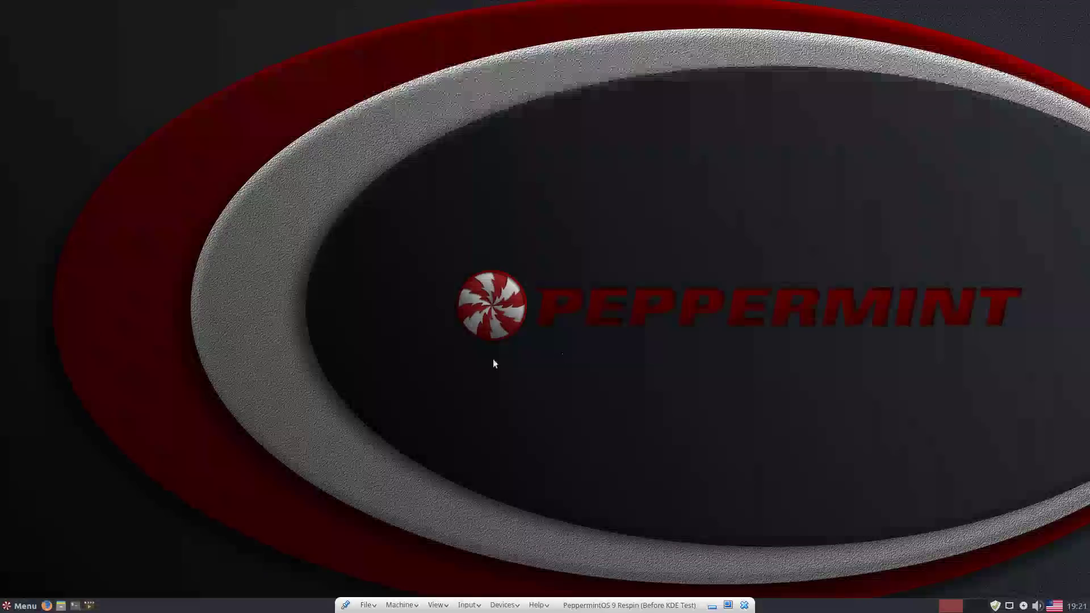
- Launch the Ice web-app manager and move its window up and to the right
click(21, 605)
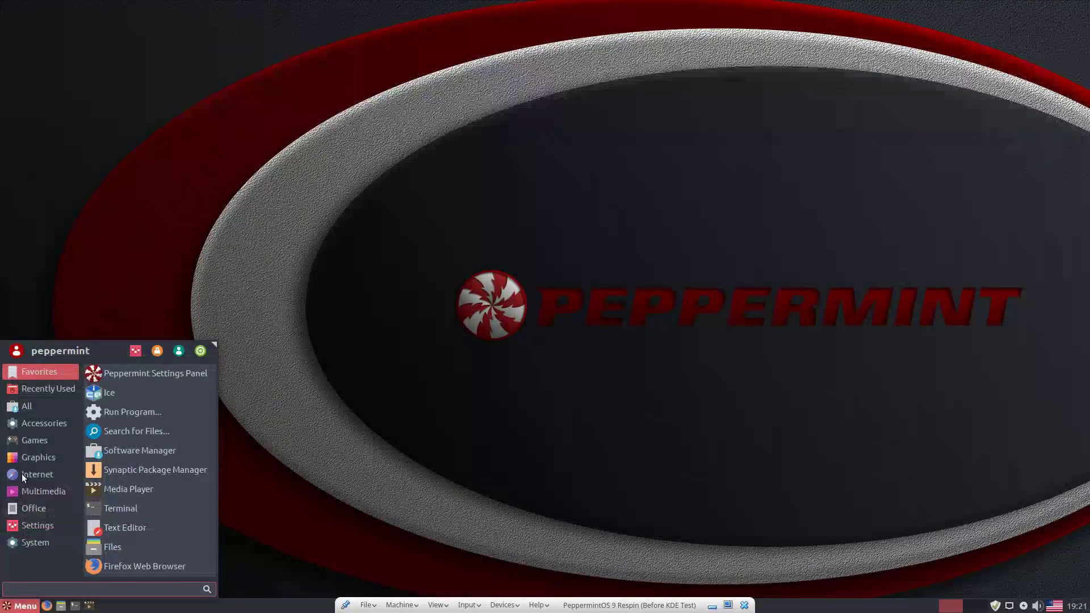
click(107, 394)
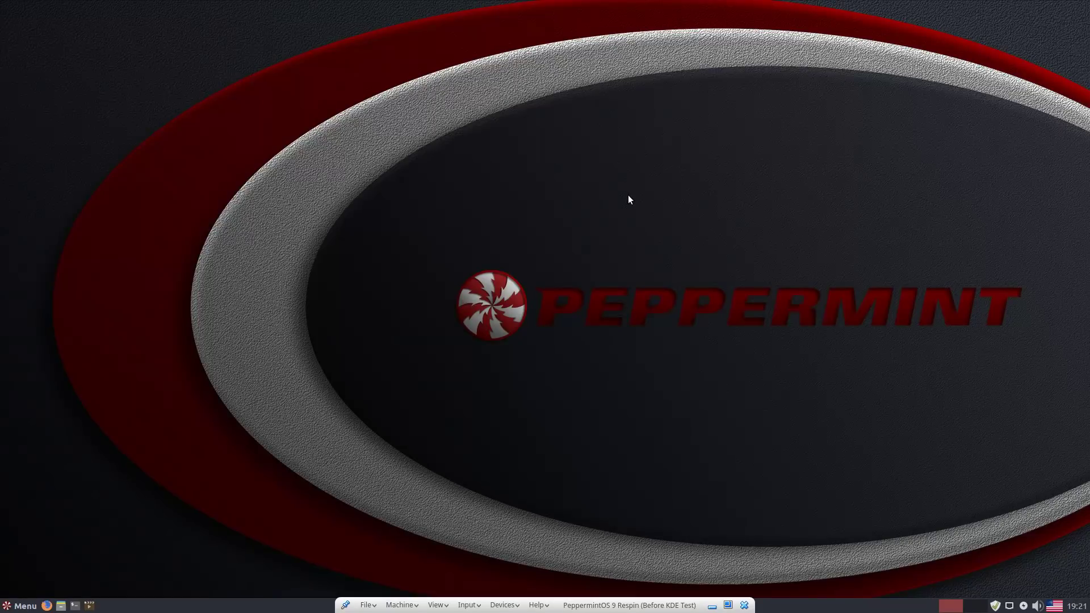
drag(606, 202, 777, 135)
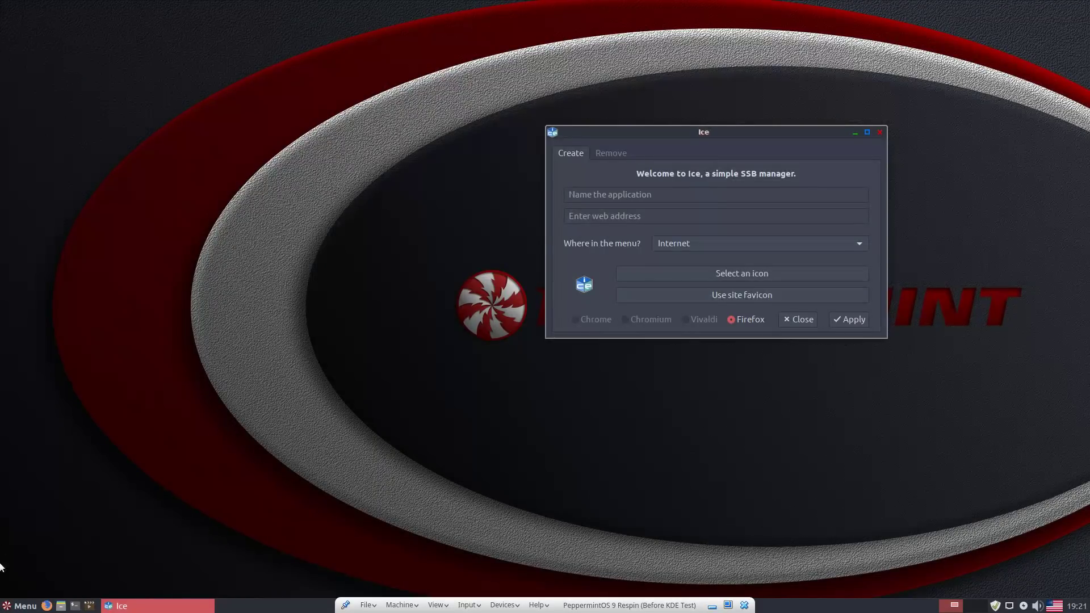
- Launch Microsoft Word (Online) from the Office applications menu
click(20, 606)
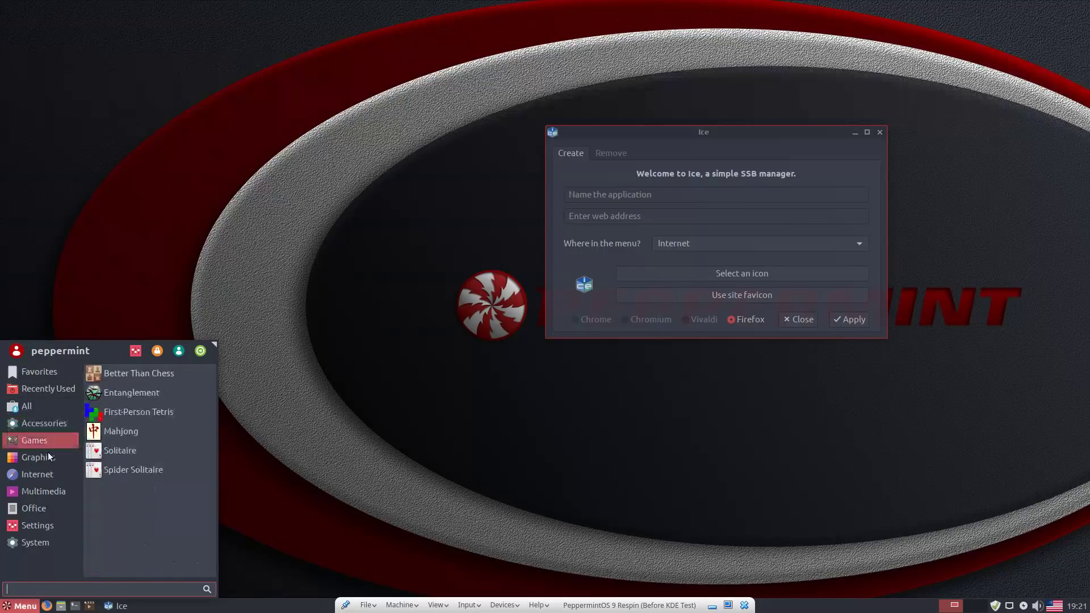
mouse_move(38, 479)
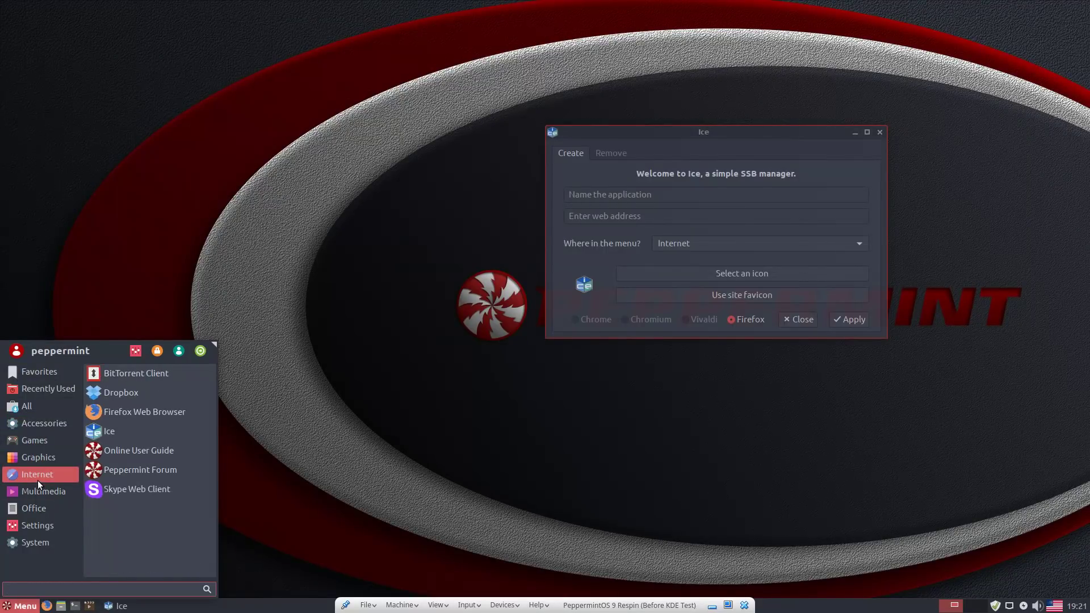
mouse_move(40, 508)
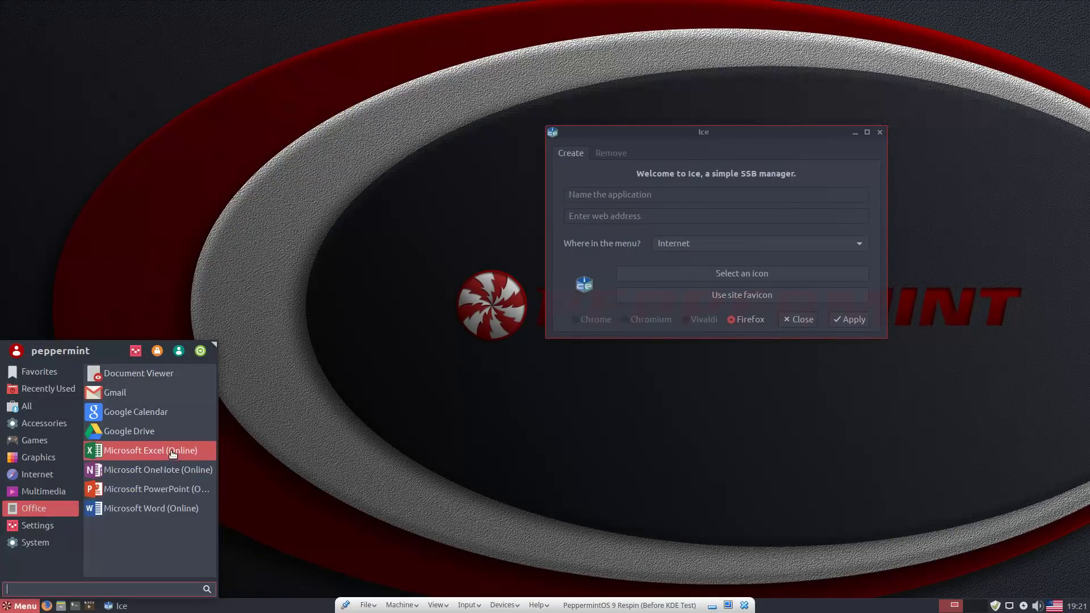
click(167, 509)
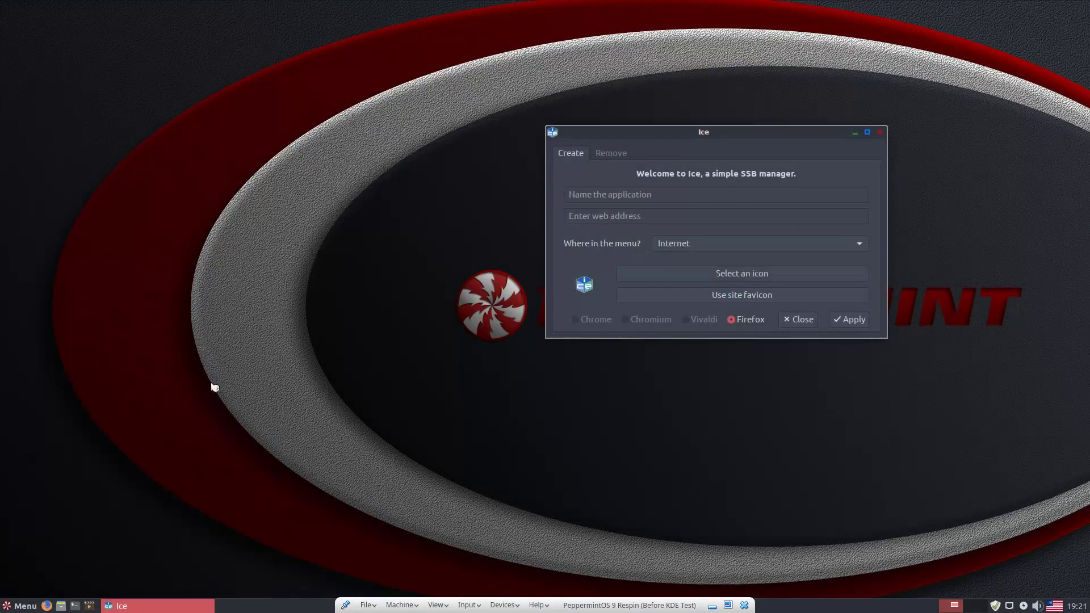
drag(789, 136, 998, 134)
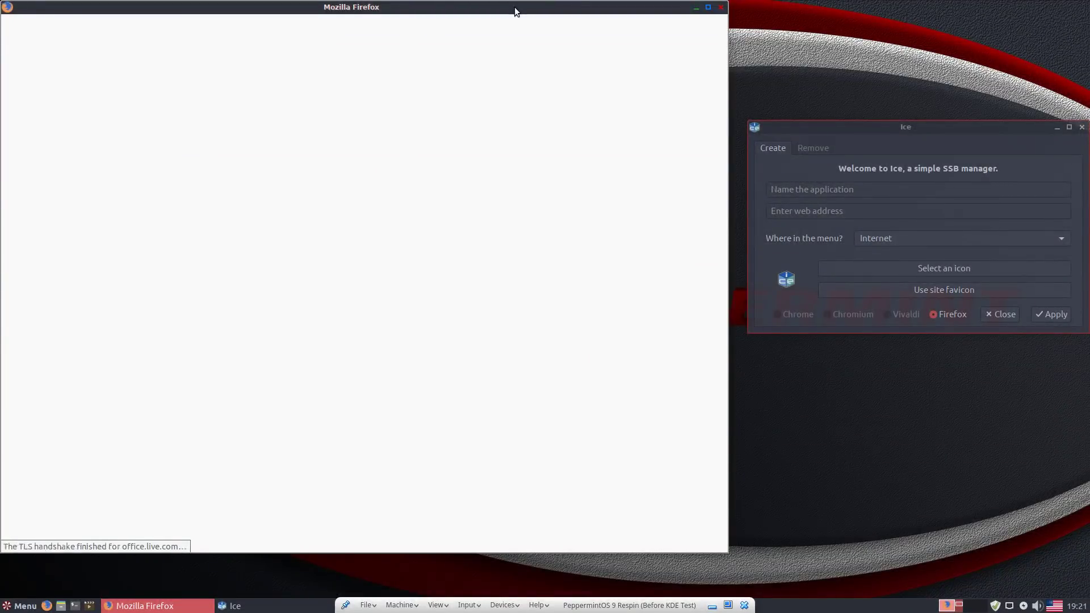
drag(516, 5, 523, 33)
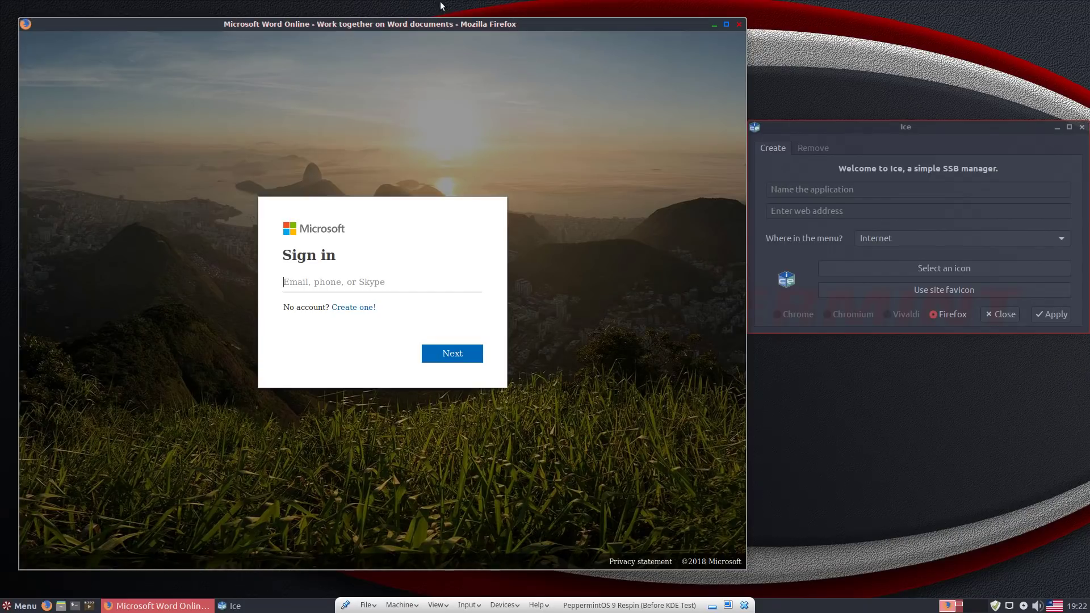
click(739, 24)
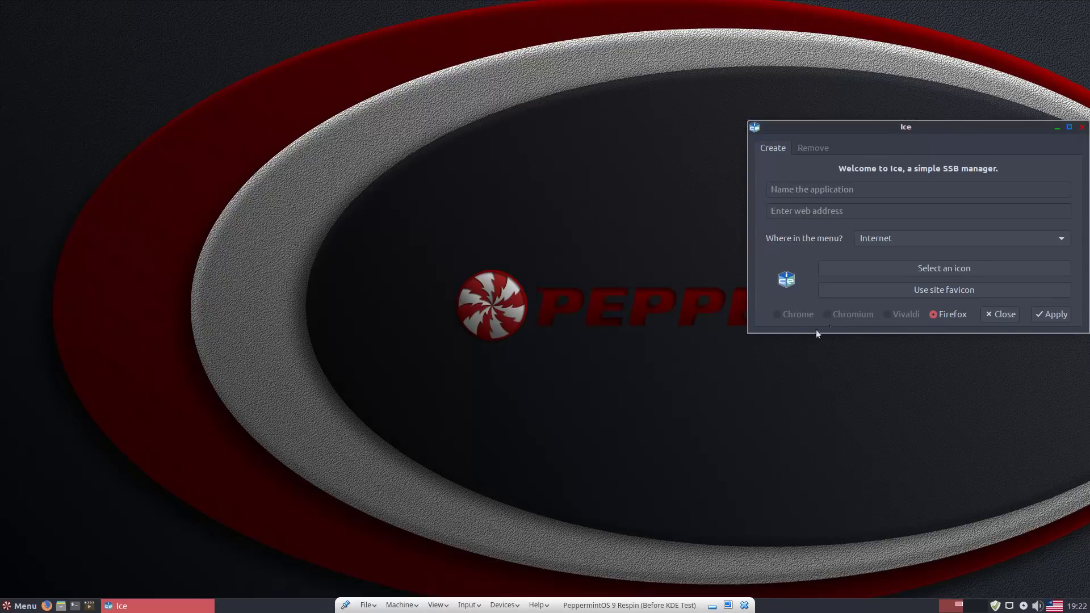
click(561, 388)
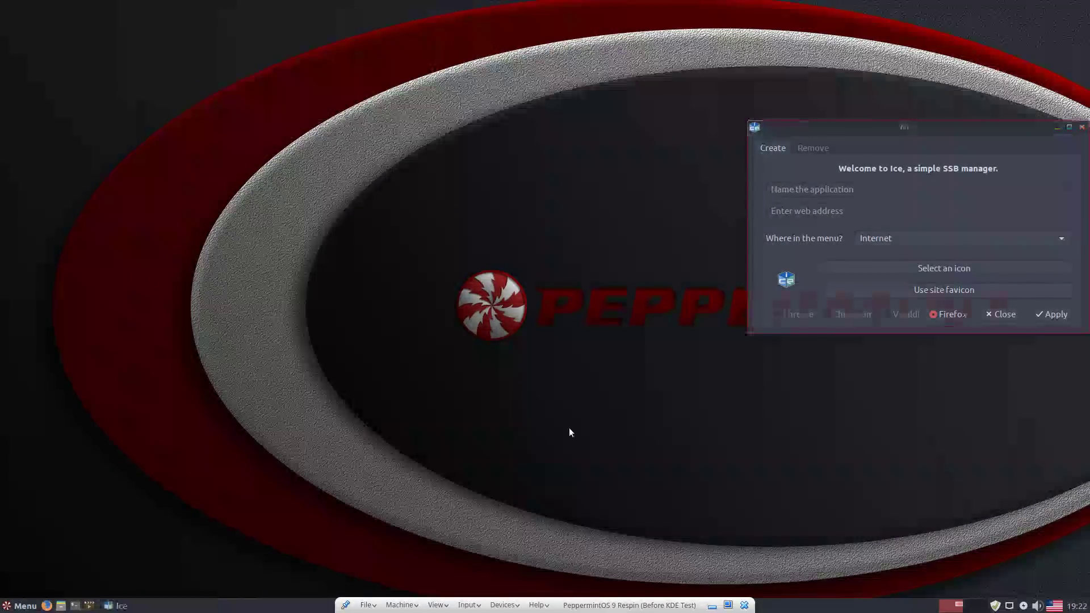
click(856, 160)
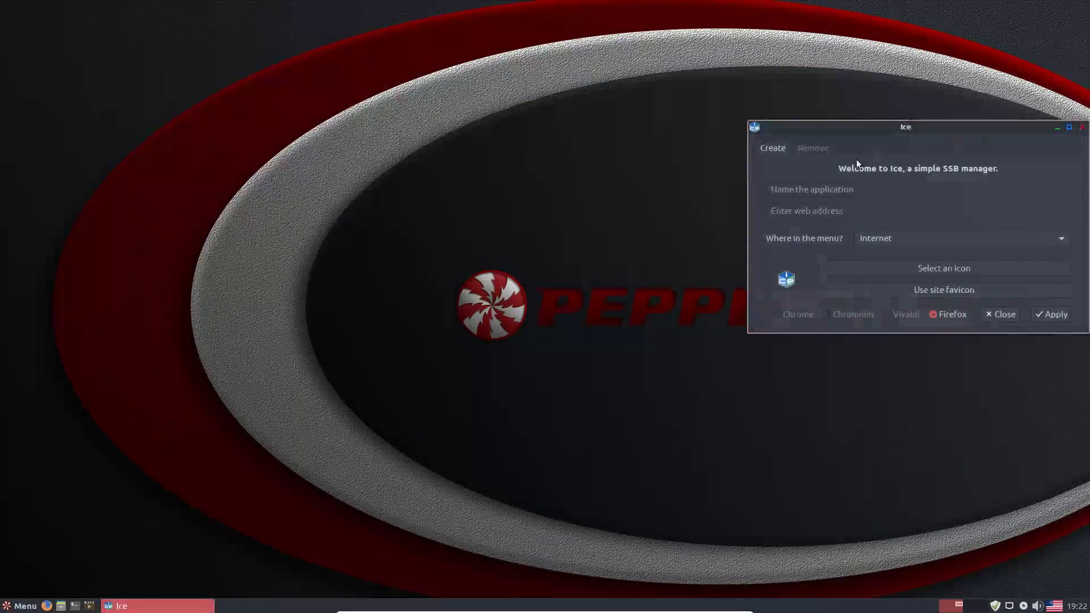
drag(899, 146, 782, 190)
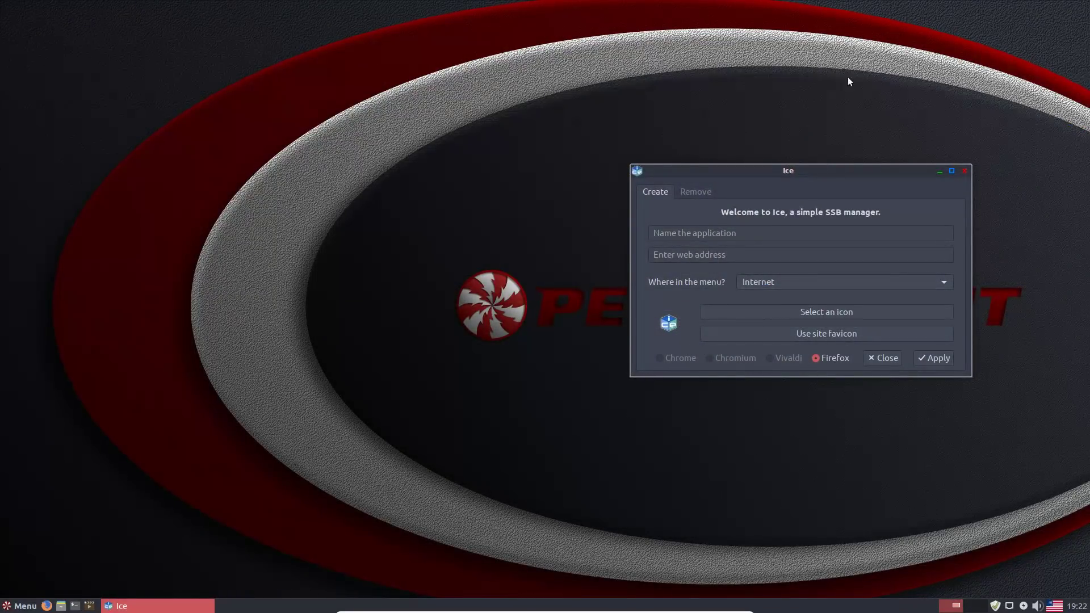
- On Ice's Remove tab, remove the Microsoft PowerPoint (Online) web app
click(690, 194)
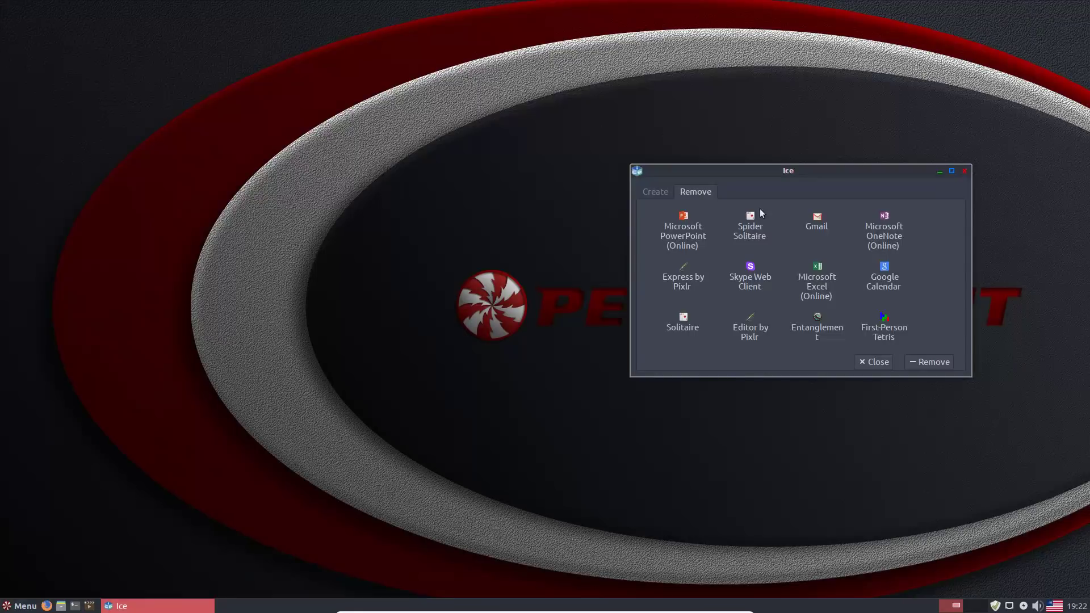
scroll(941, 302, down, 3)
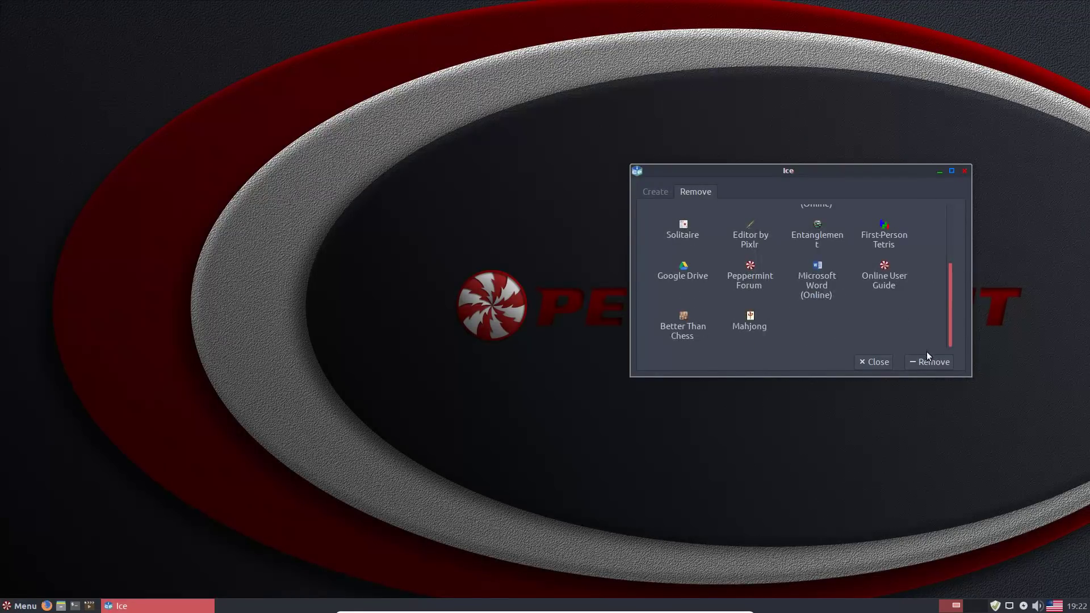
scroll(954, 309, up, 3)
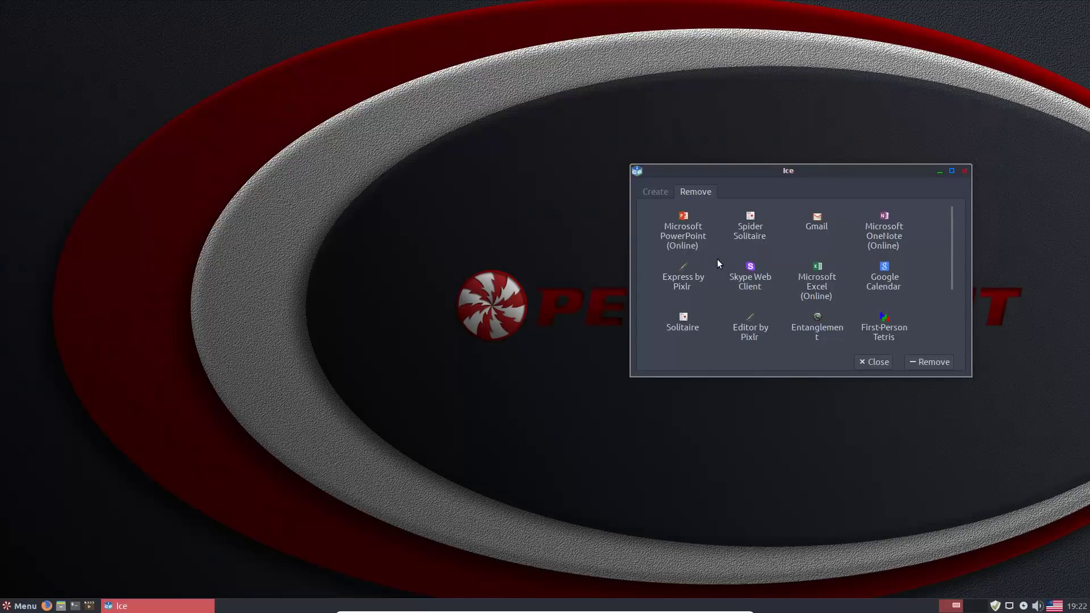
click(692, 235)
click(752, 223)
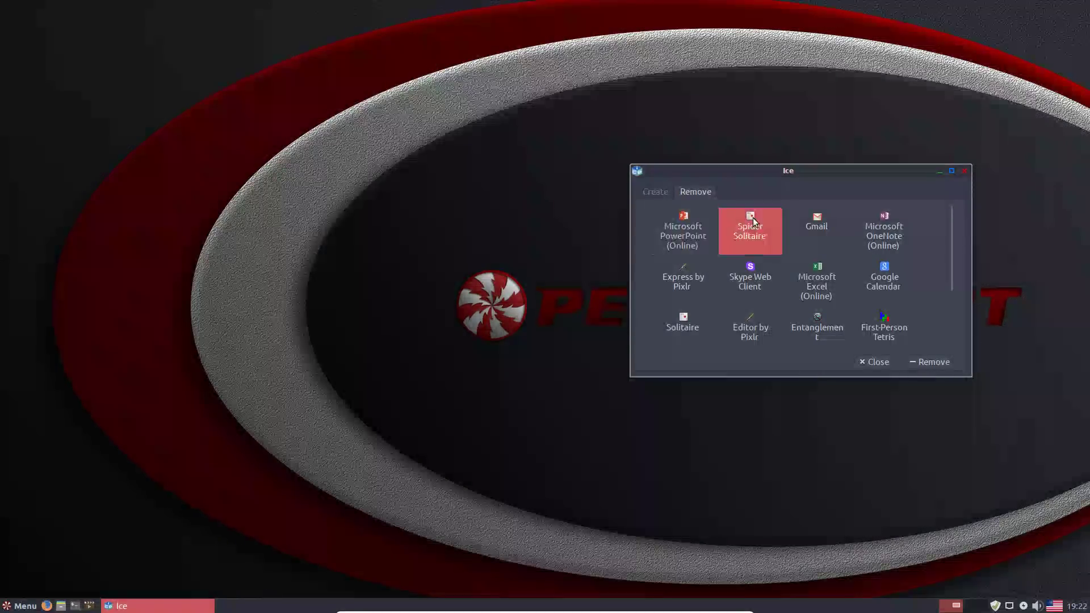
click(685, 228)
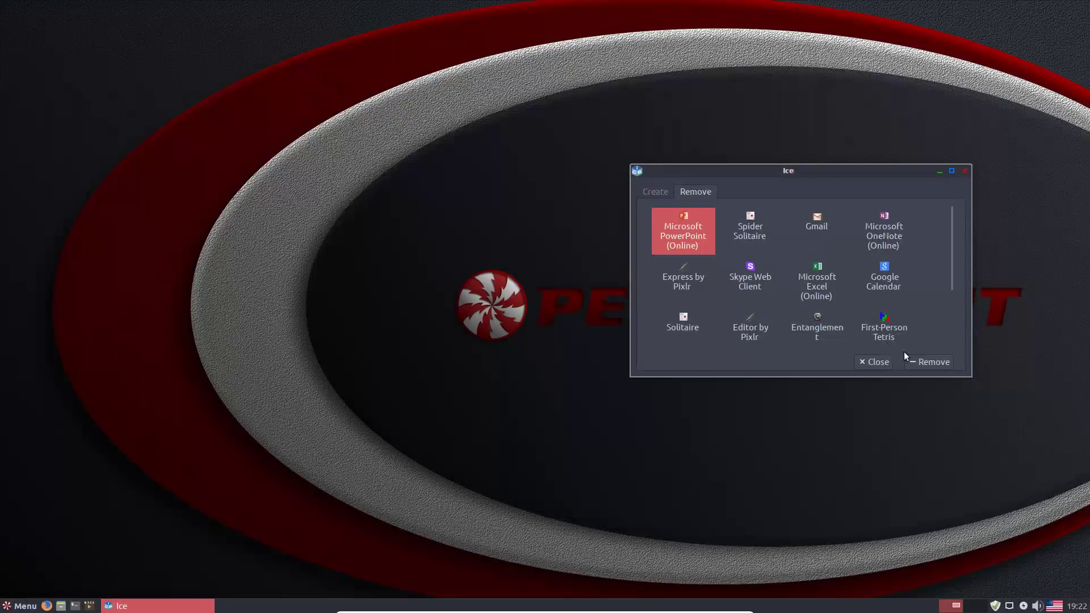
click(928, 362)
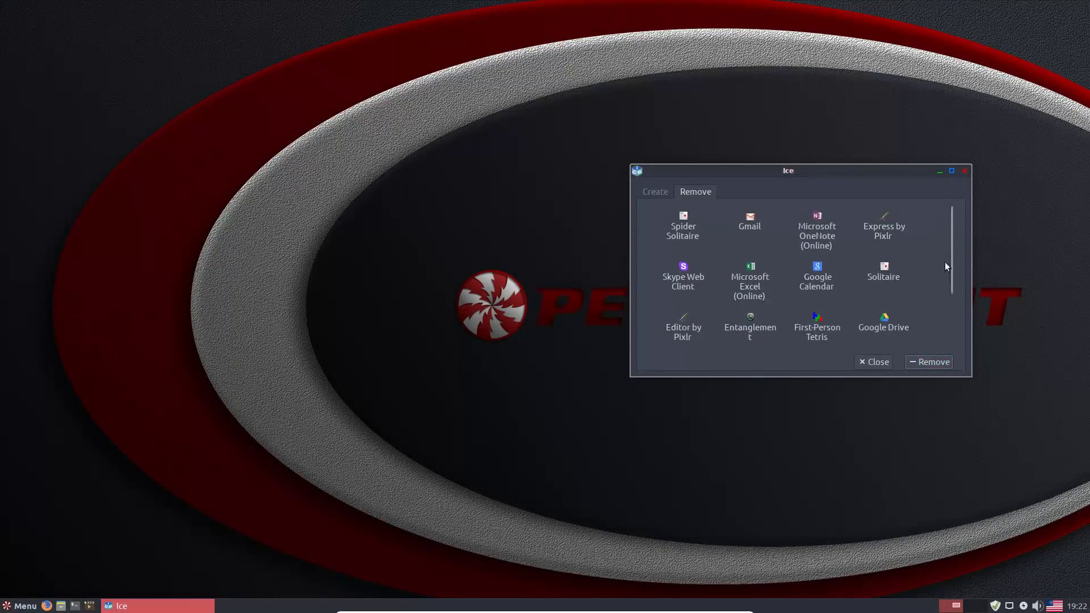
- Remove the Google Drive, Google Calendar, Microsoft Excel (Online) and Skype Web Client web apps
scroll(948, 277, down, 3)
click(888, 247)
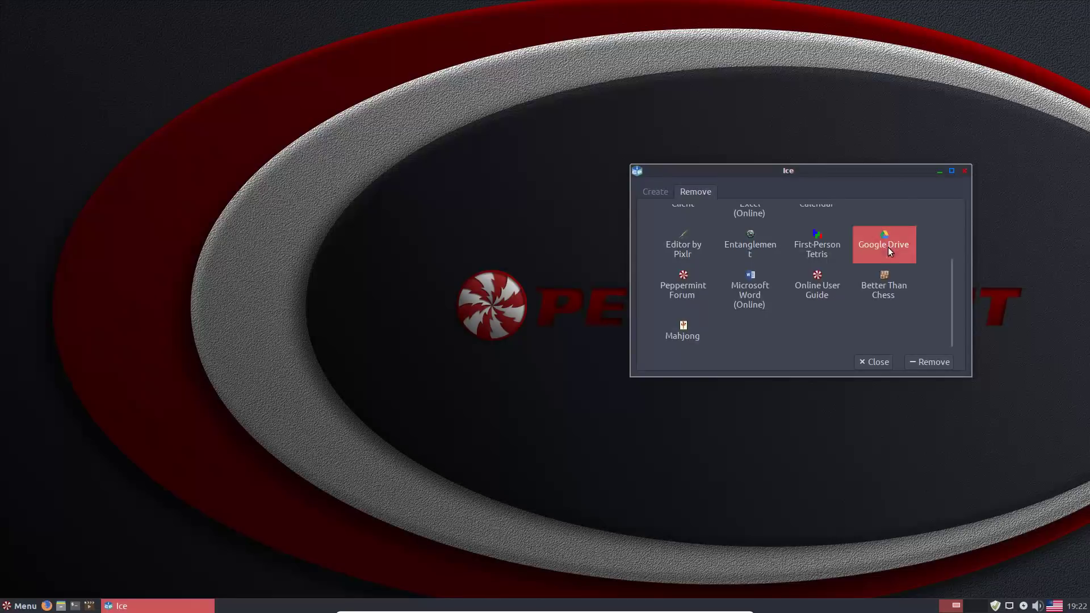
click(919, 363)
scroll(891, 298, up, 2)
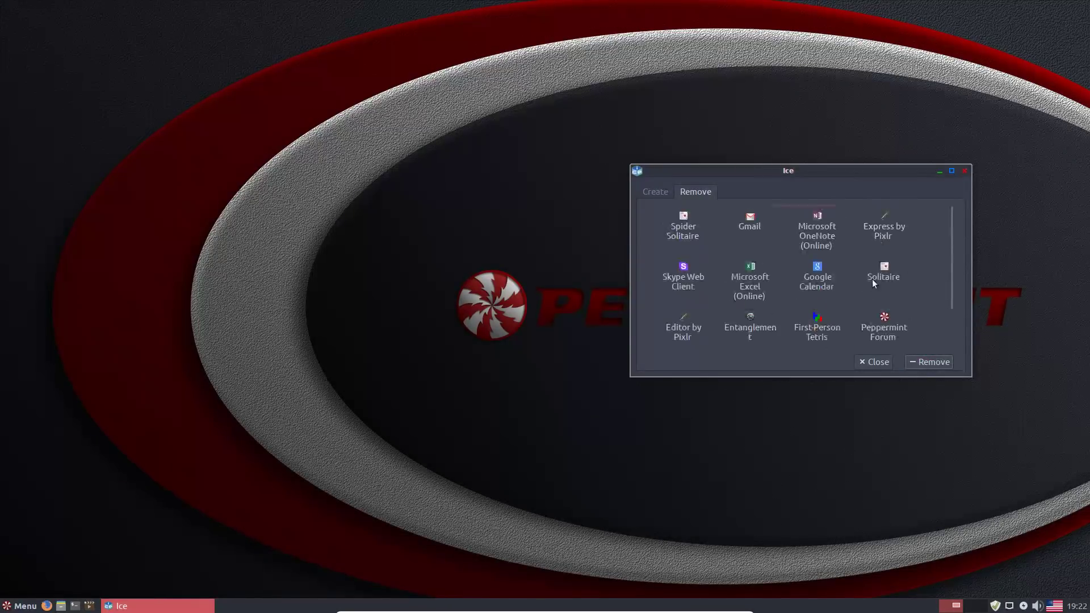
click(815, 293)
click(929, 363)
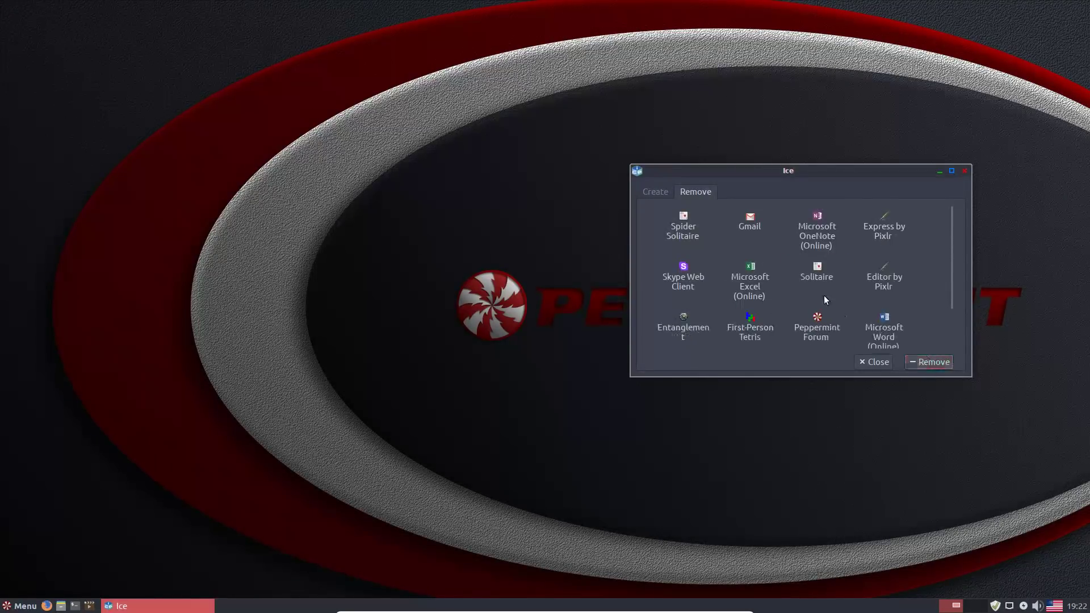
click(755, 292)
click(929, 362)
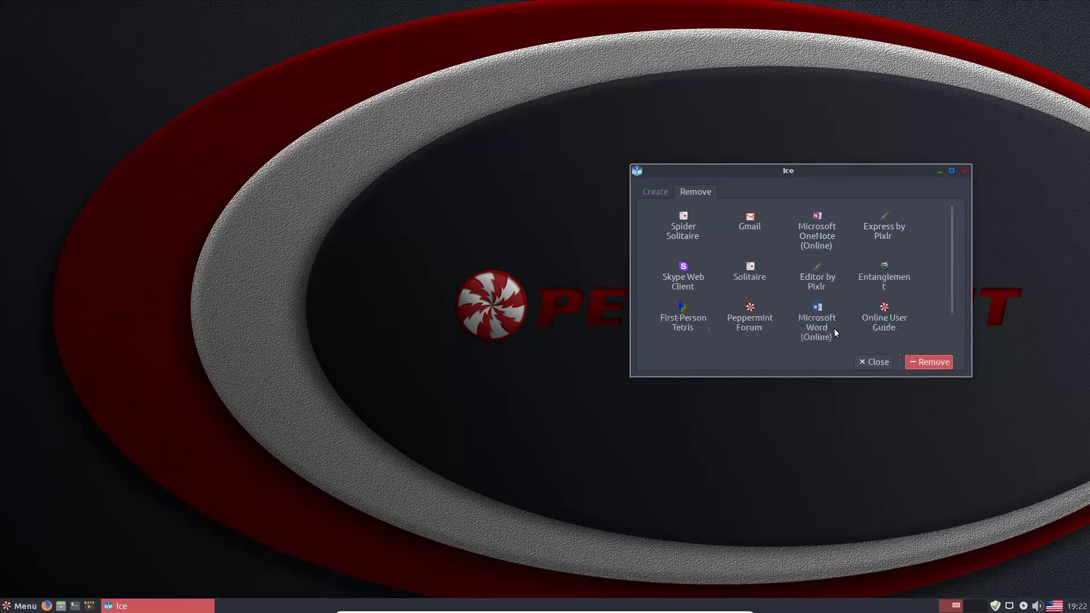
click(687, 279)
click(923, 364)
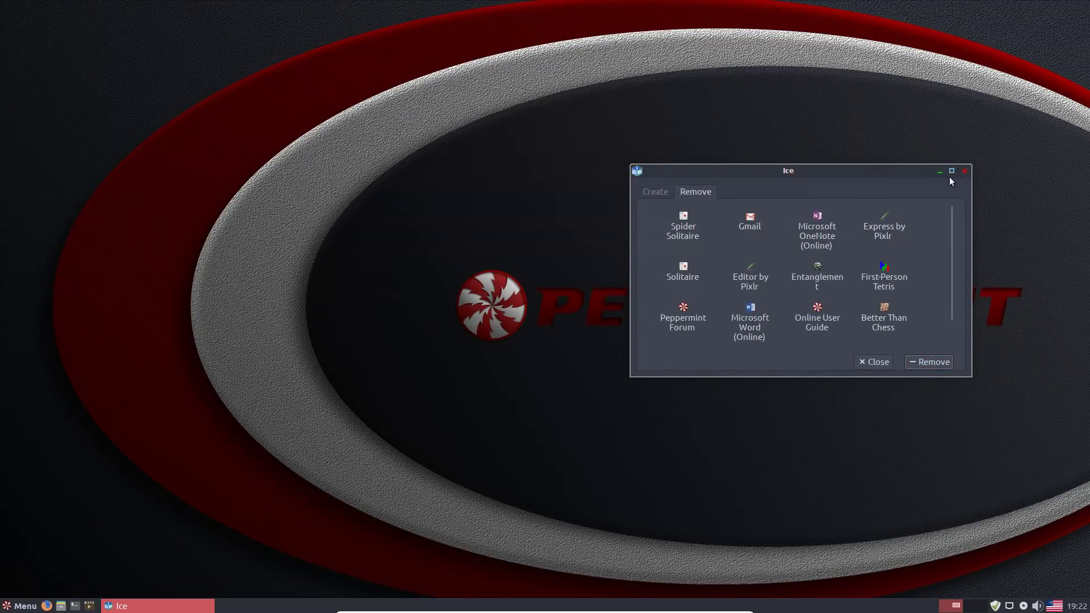
- Return to the Create tab and review the web address field and menu category, keeping Internet
click(661, 189)
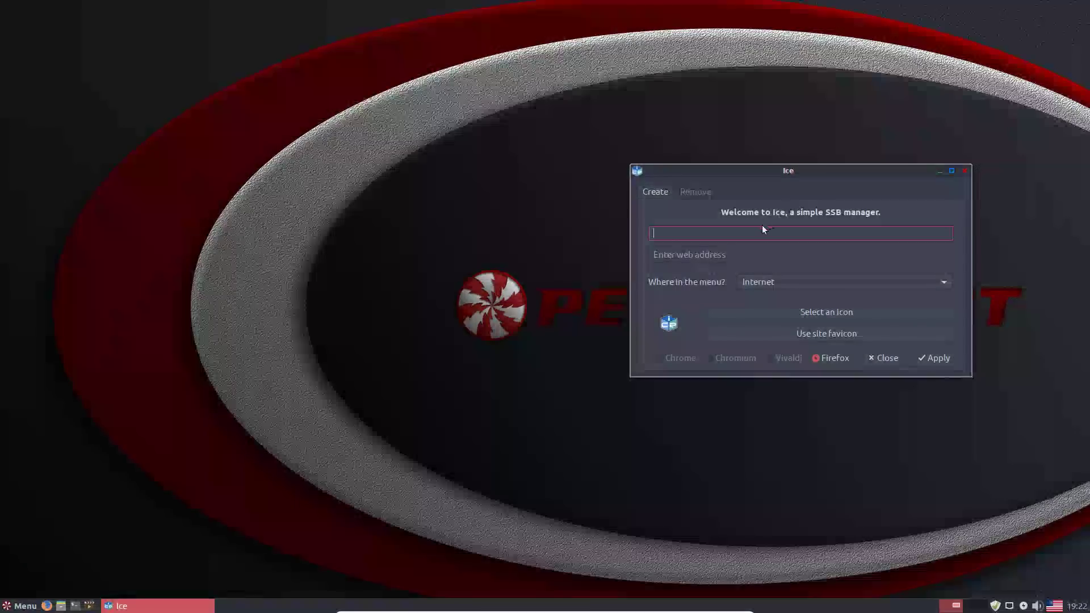
click(747, 259)
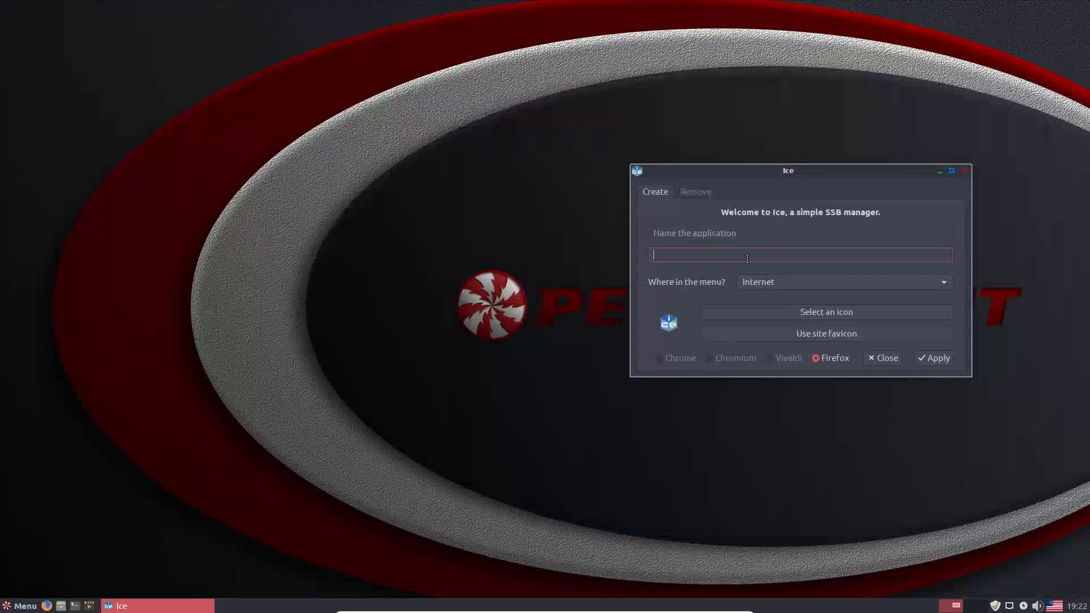
click(794, 282)
click(794, 283)
click(795, 283)
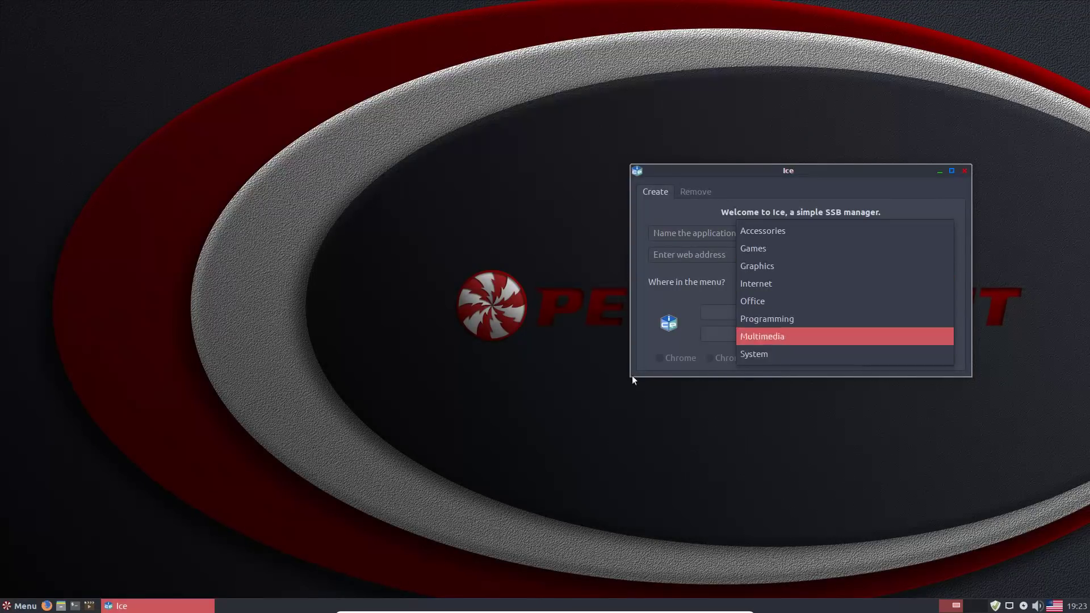
click(170, 602)
- Close the Ice manager window, leaving the empty desktop
click(19, 606)
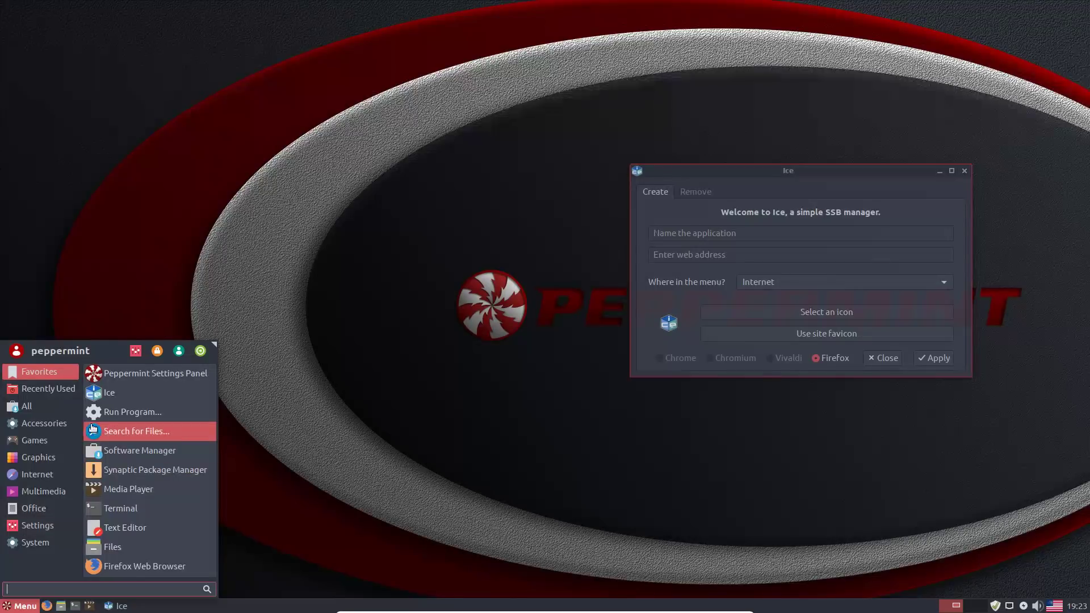
mouse_move(46, 492)
click(362, 196)
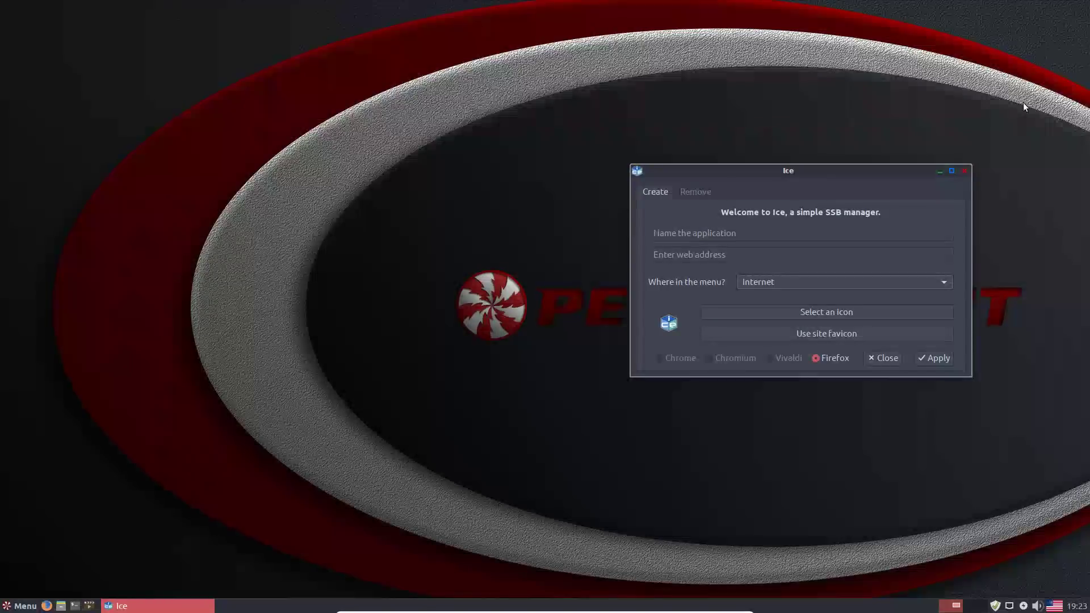
click(964, 171)
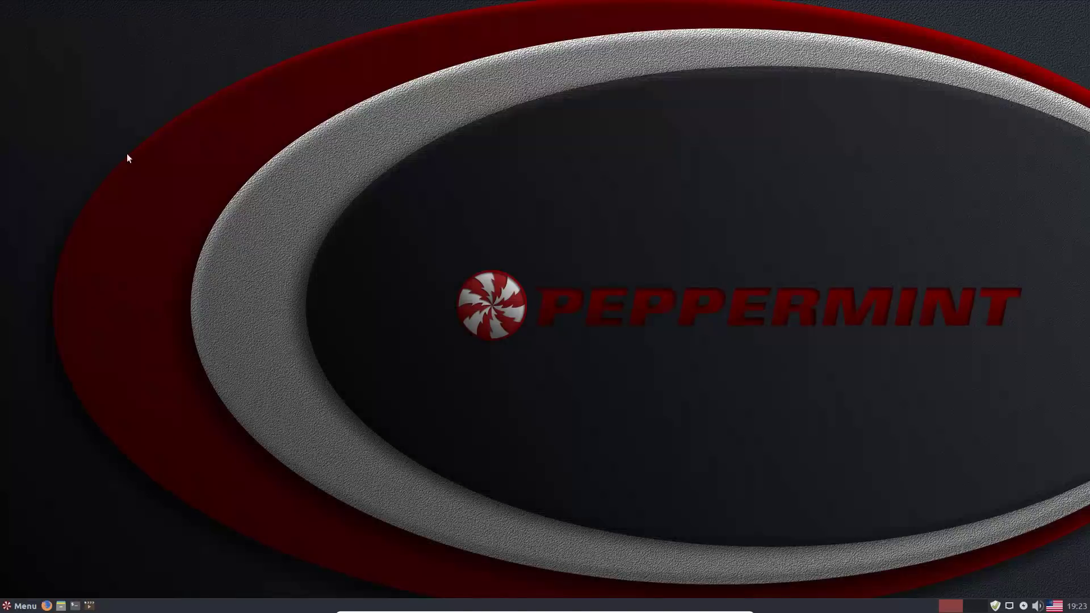
- Open the desktop right-click menu and dismiss it without creating anything
right_click(206, 200)
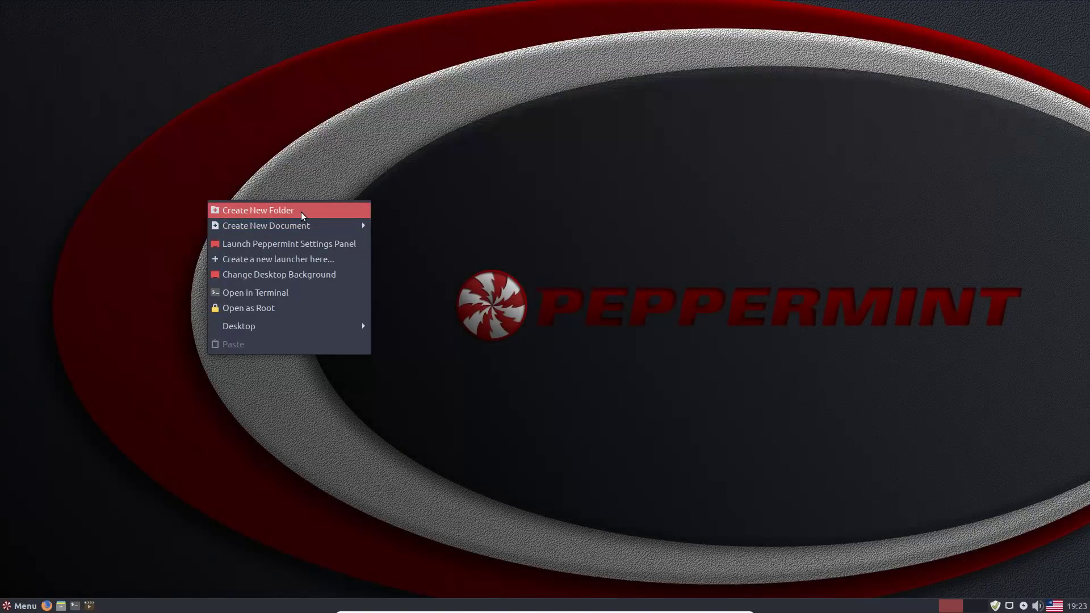
mouse_move(310, 228)
click(286, 162)
- Launch Peppermint Settings Panel, center it, and start dconf Editor from Tweaks
click(20, 605)
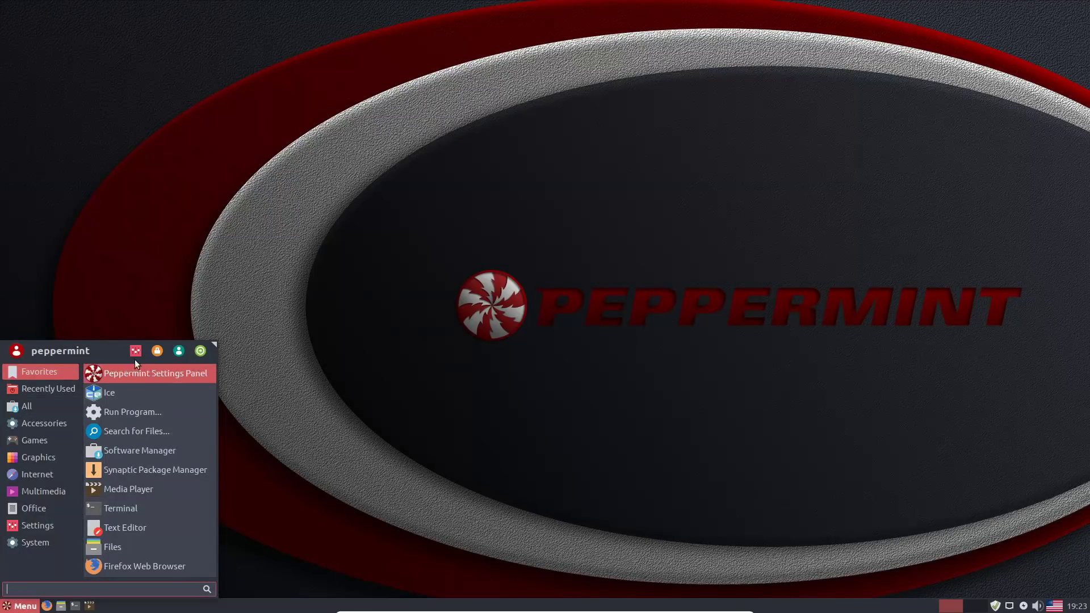
click(756, 126)
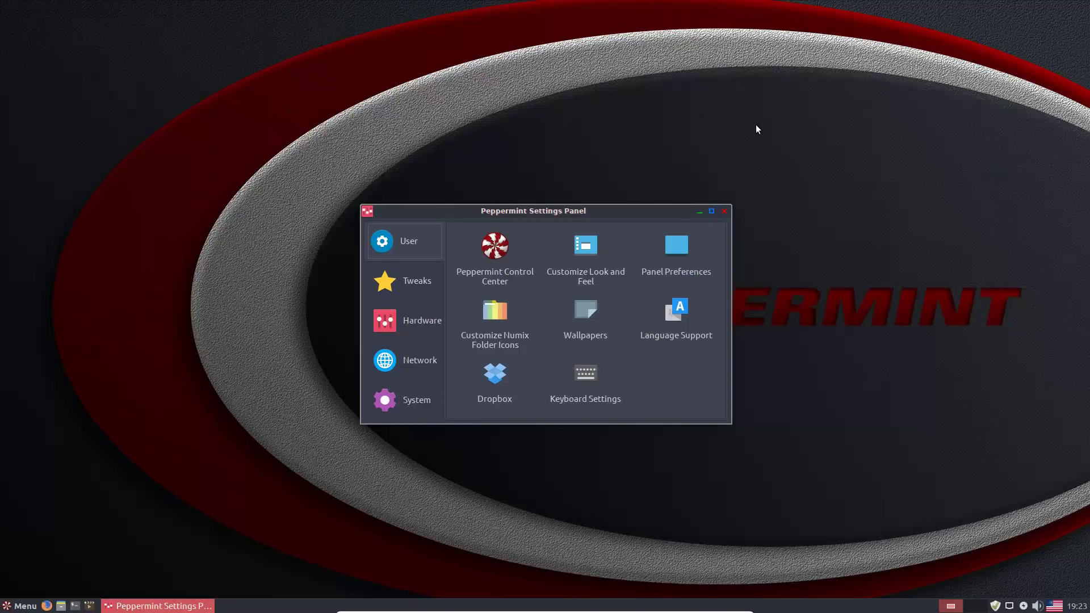
drag(626, 211, 712, 156)
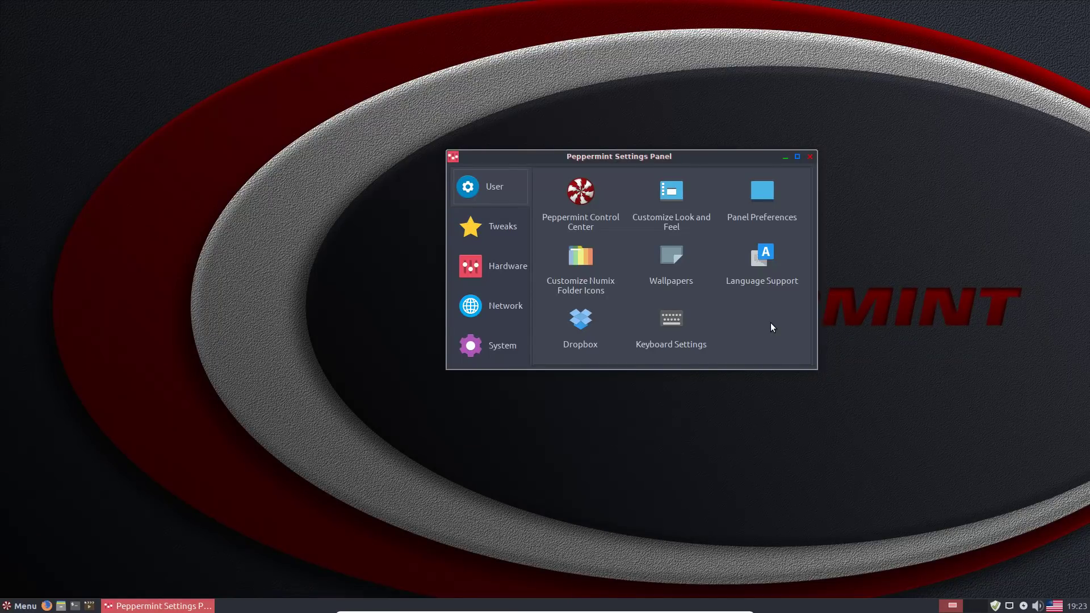
click(492, 230)
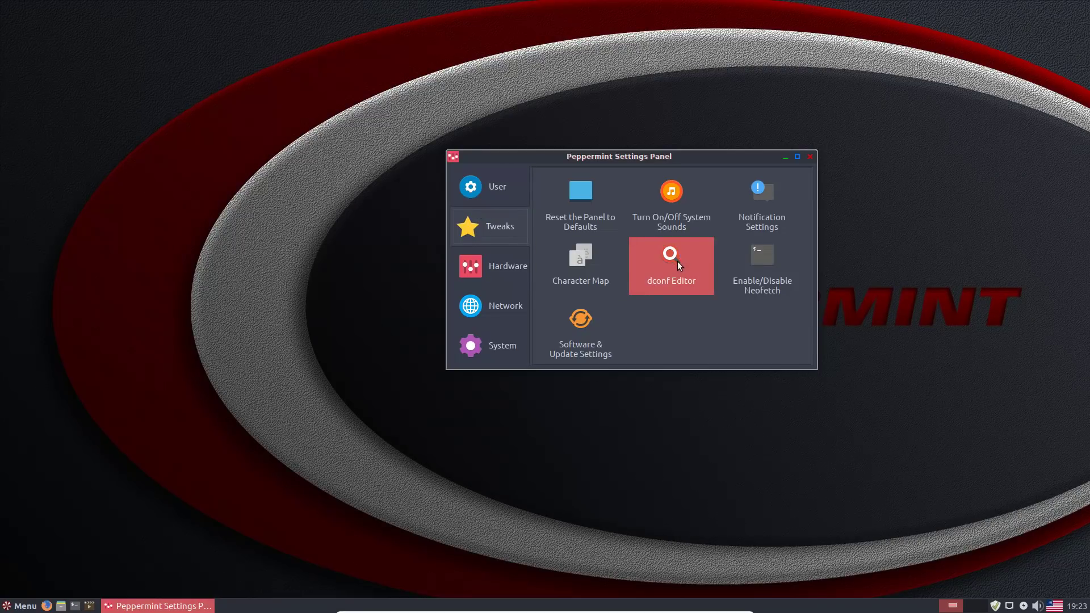
click(692, 260)
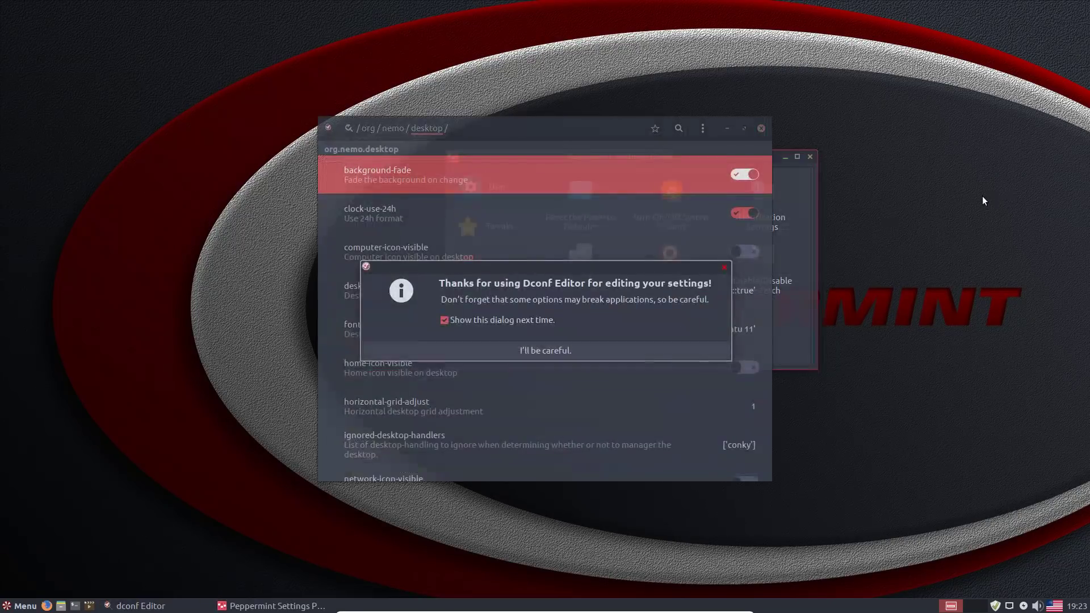
- Dismiss the caution dialog and navigate dconf Editor to /org/nemo/desktop
click(533, 350)
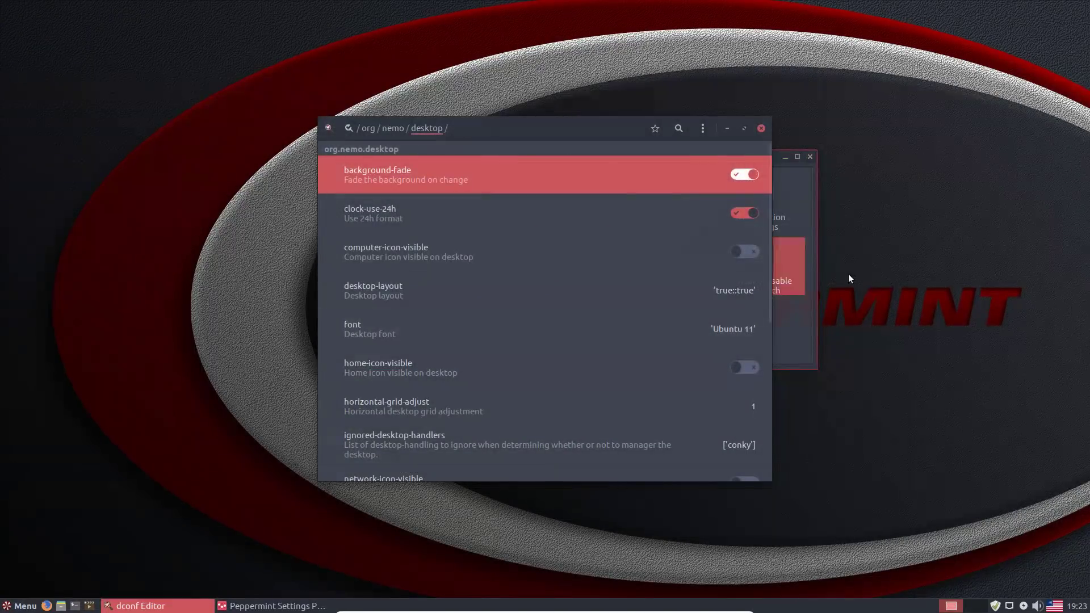
click(367, 129)
click(349, 128)
click(346, 221)
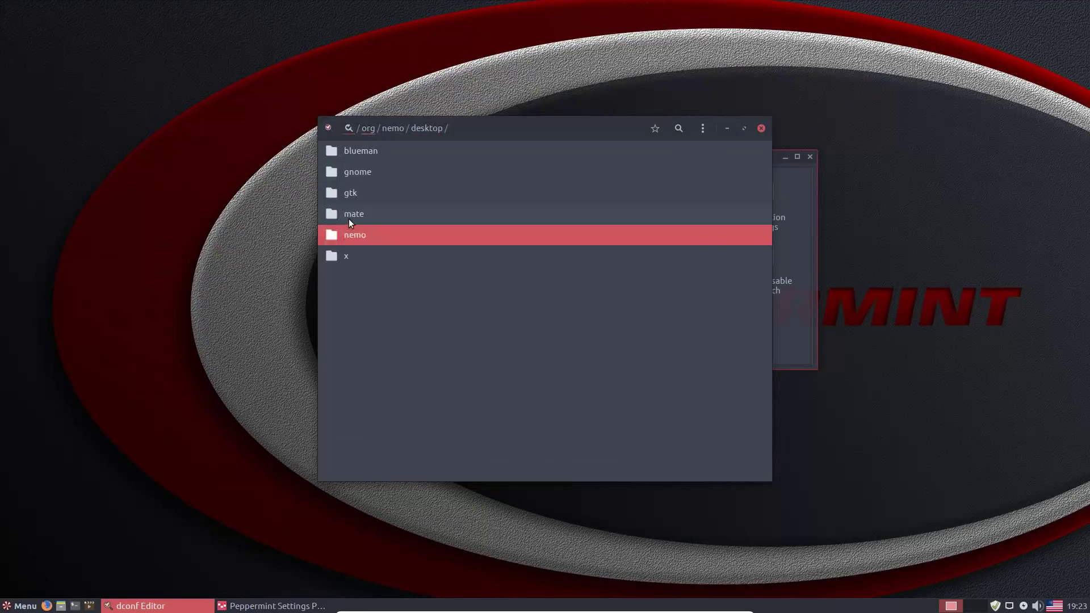
click(345, 236)
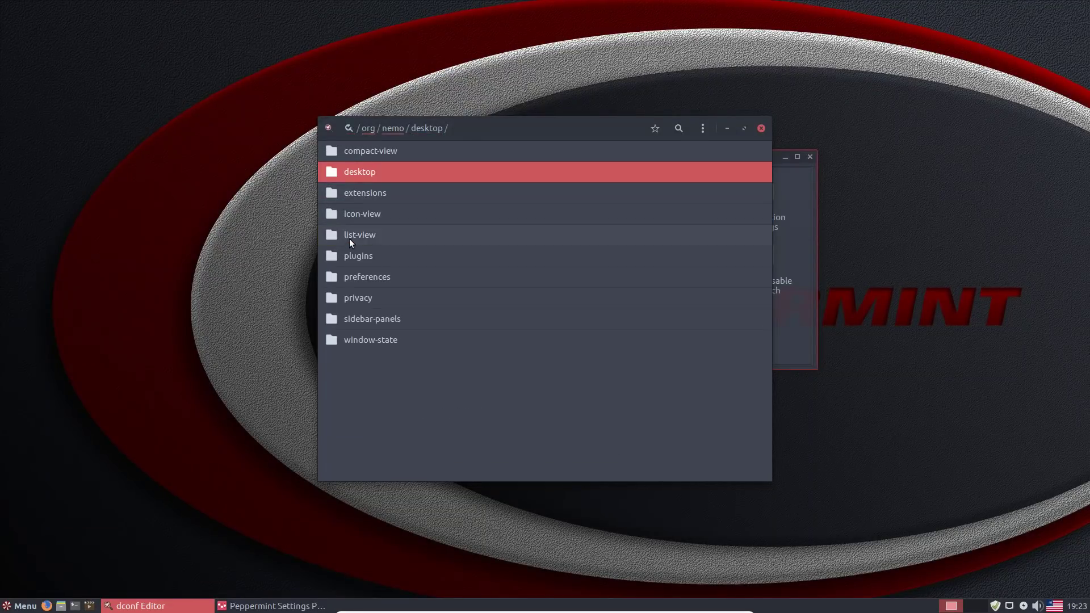
click(374, 170)
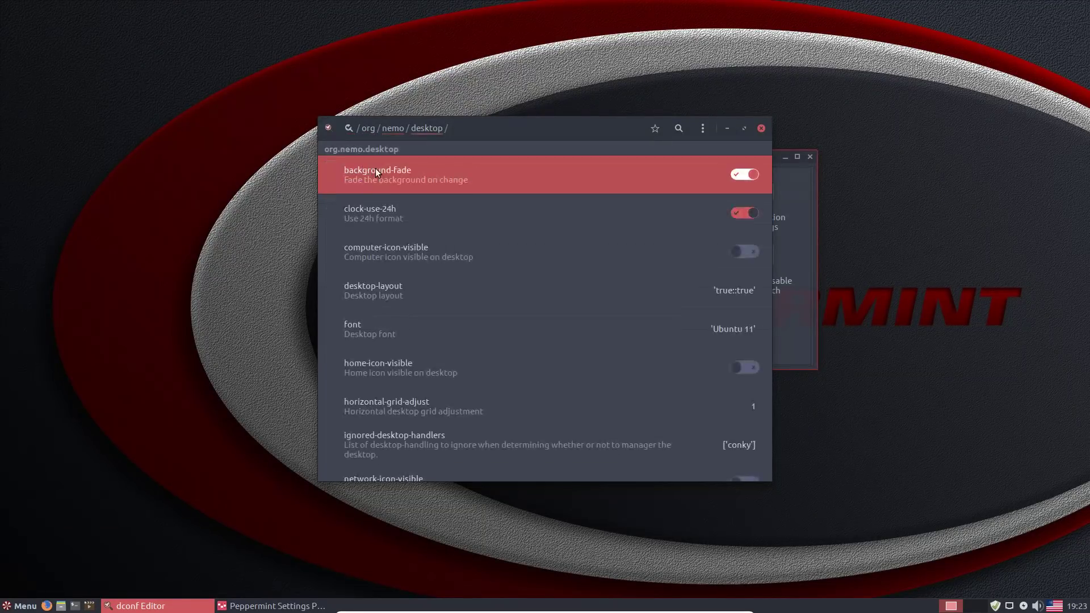
- Turn off computer-icon-visible, turn on home, trash and network icons, then close dconf Editor
click(747, 250)
click(740, 367)
scroll(719, 392, down, 5)
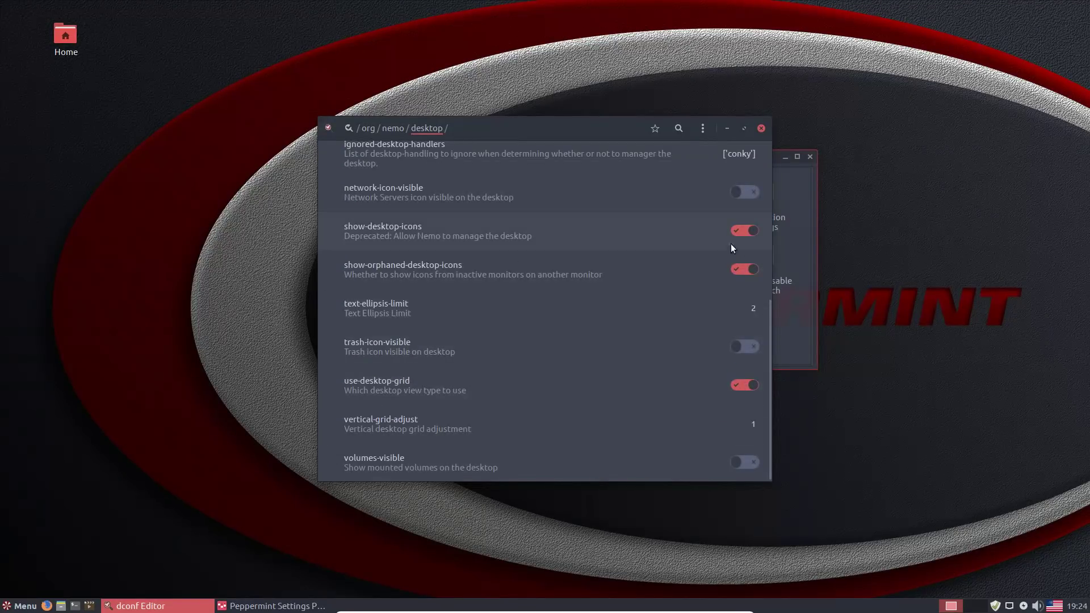
click(748, 347)
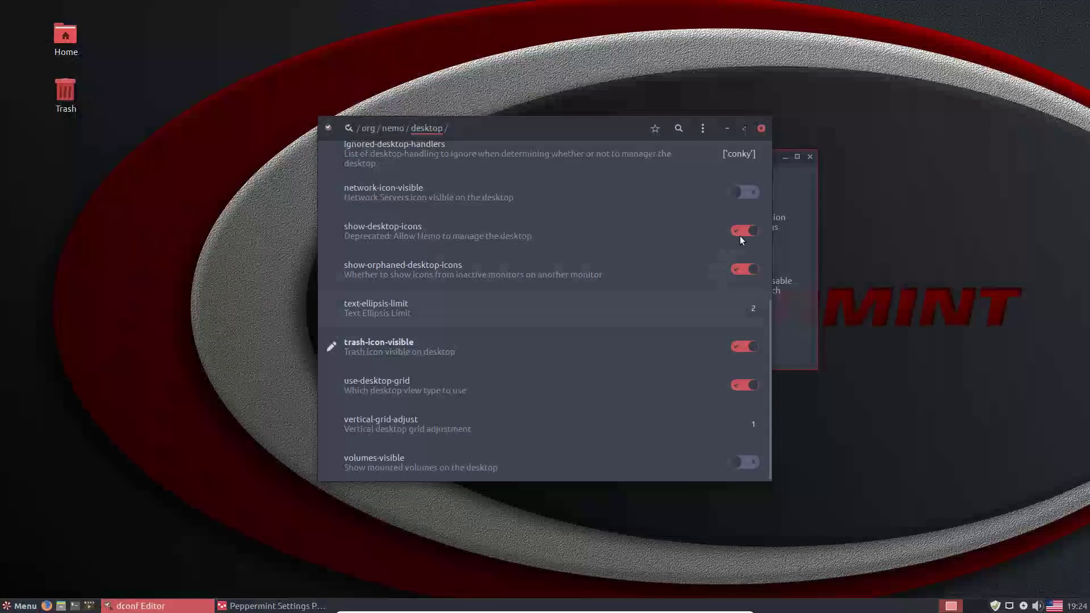
click(737, 184)
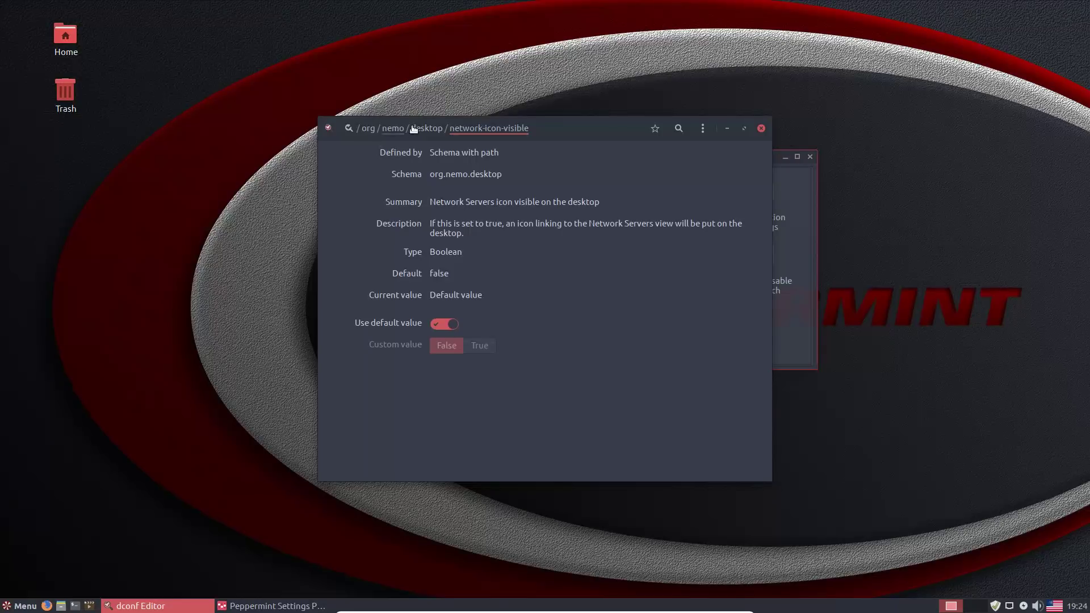
click(426, 128)
click(745, 310)
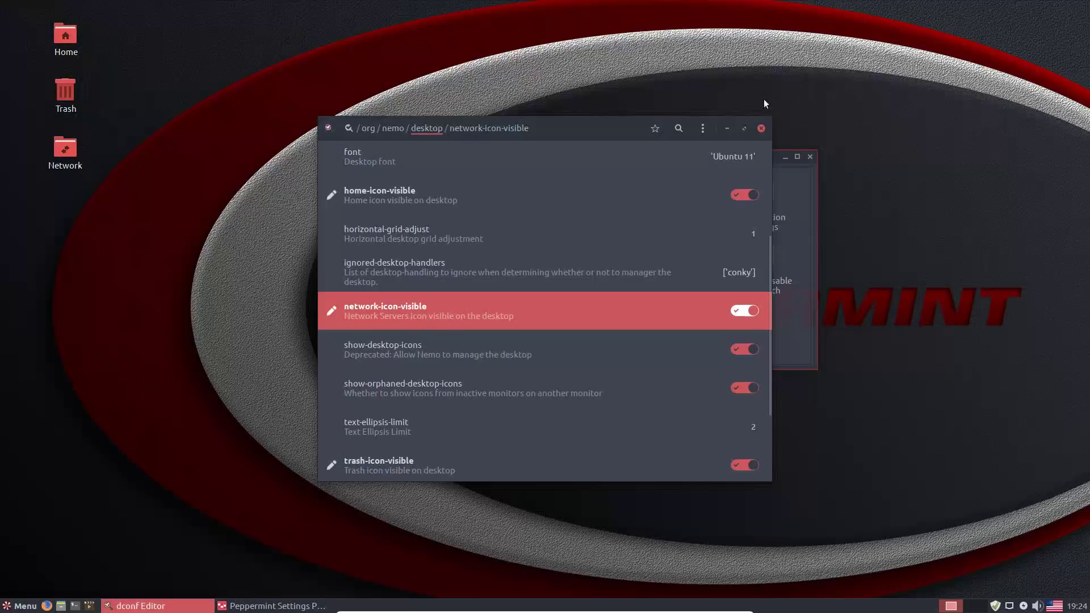
click(761, 129)
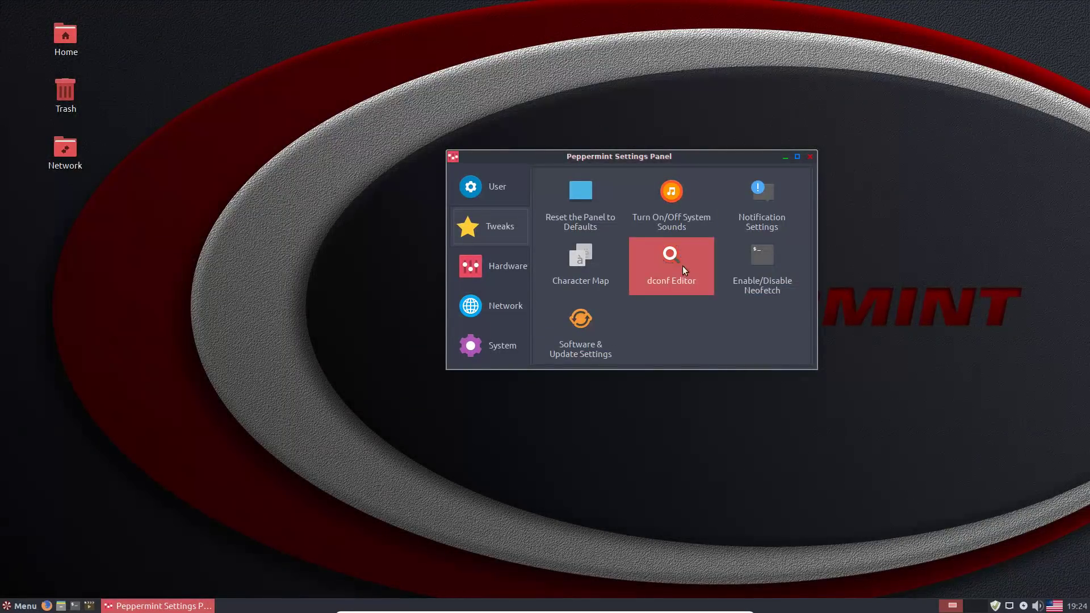
click(498, 192)
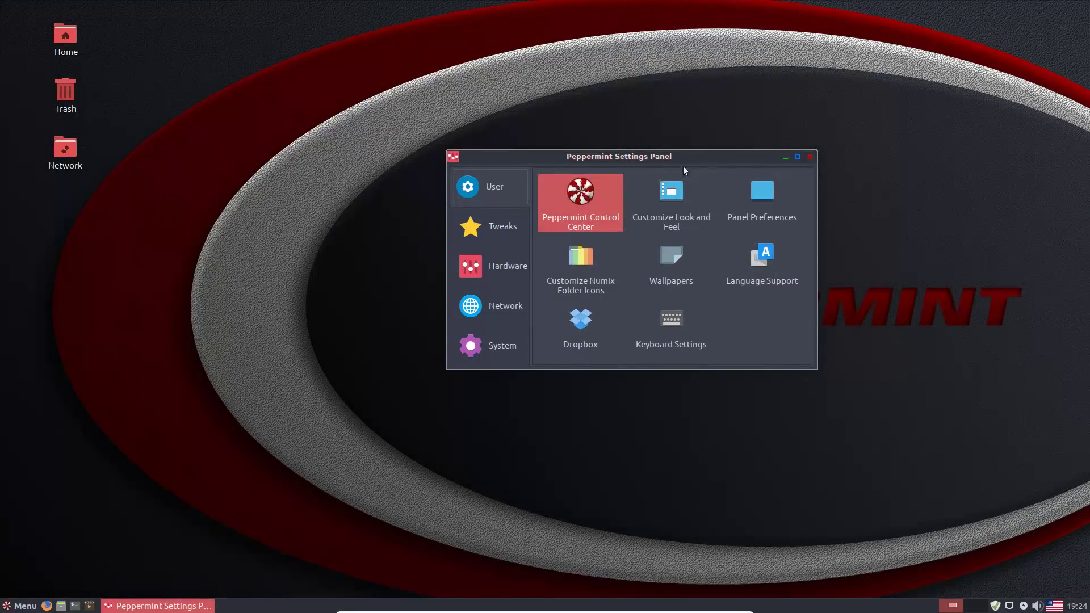
click(675, 210)
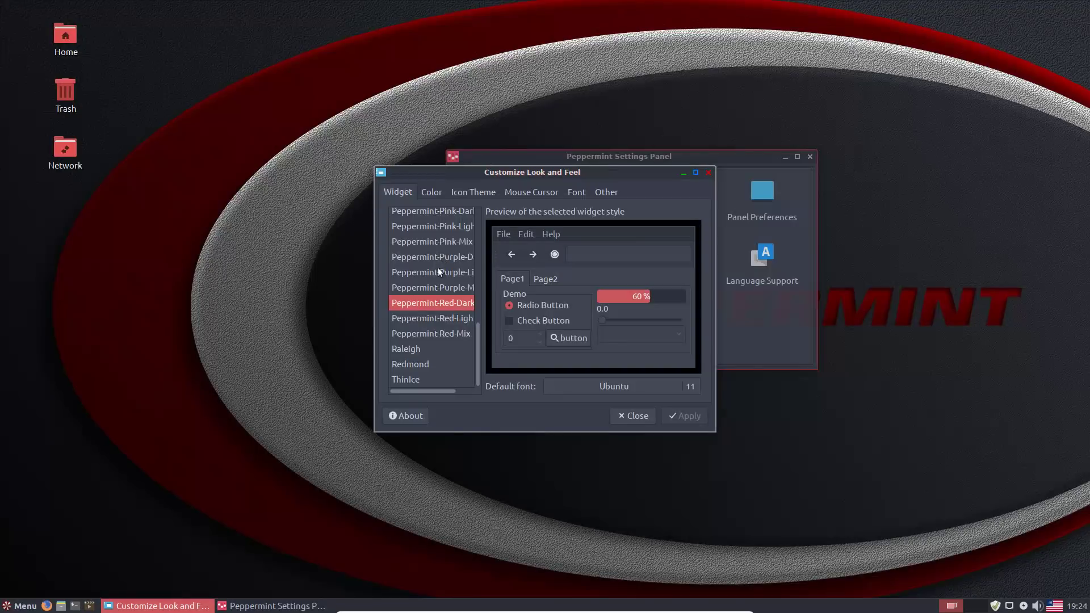
click(443, 325)
click(447, 318)
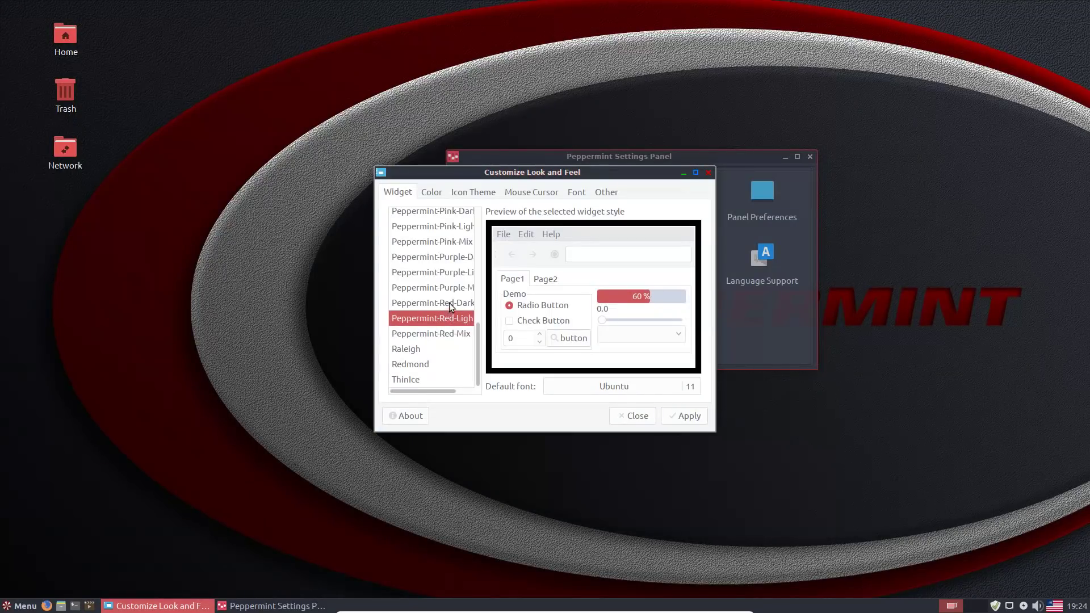
click(449, 304)
click(453, 287)
click(454, 272)
click(455, 258)
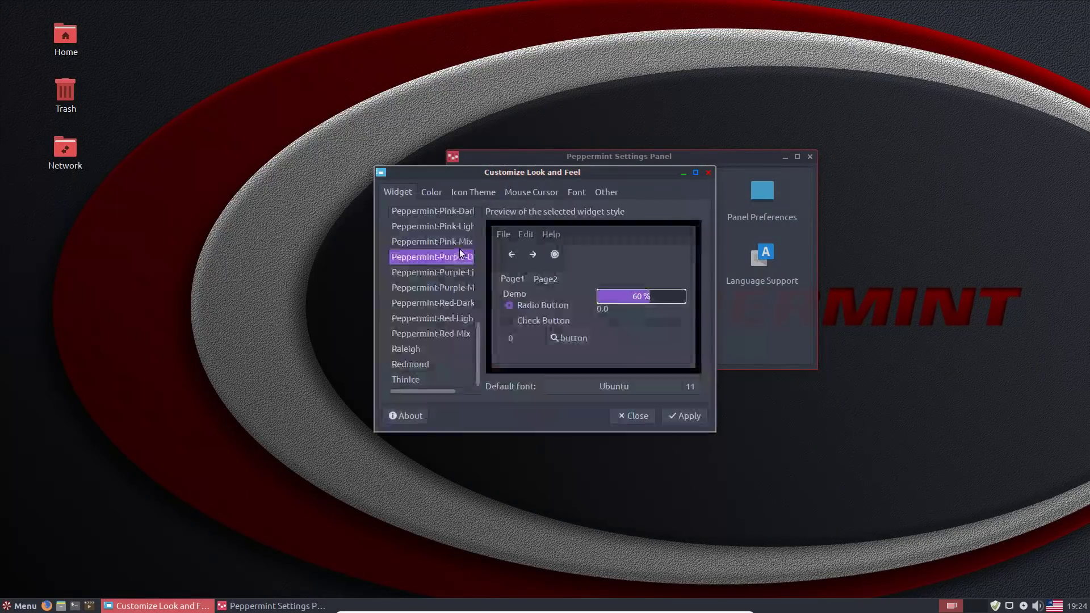
click(456, 238)
scroll(448, 255, up, 3)
click(440, 275)
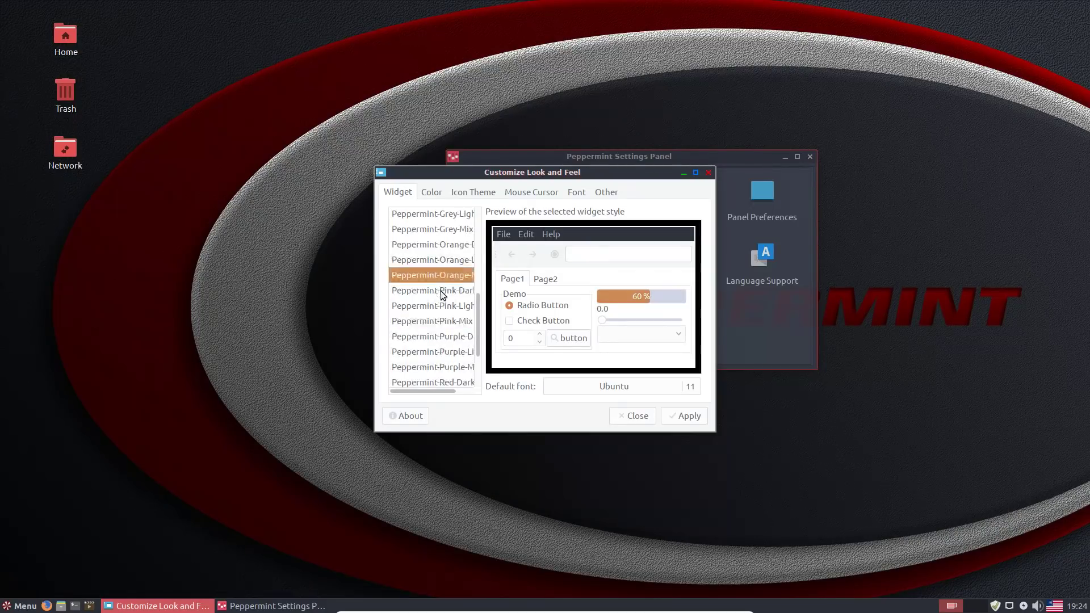
click(442, 297)
click(455, 245)
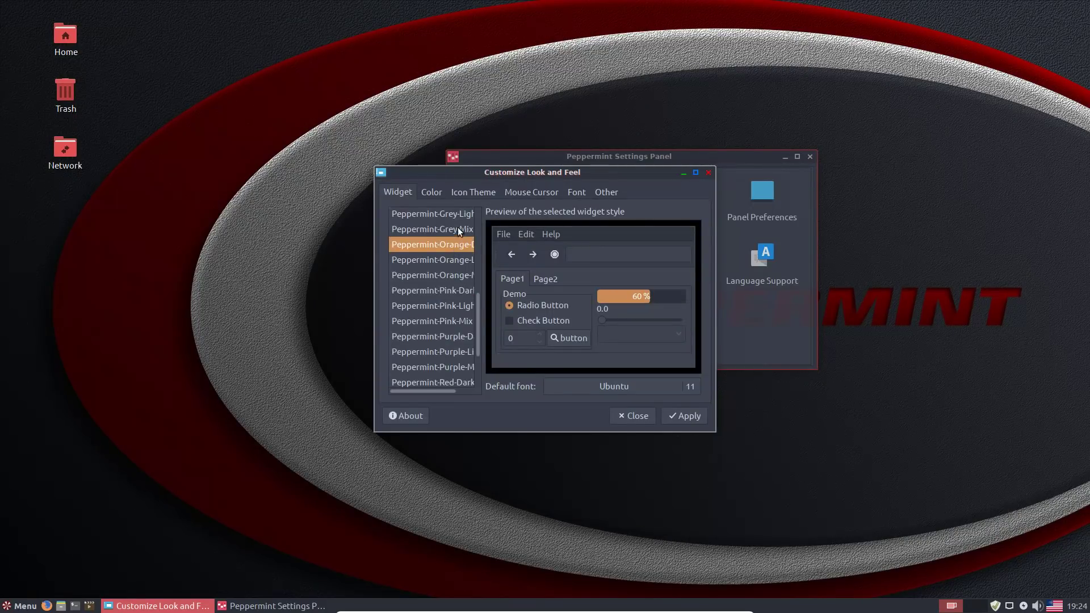
click(457, 229)
scroll(452, 233, up, 2)
click(456, 232)
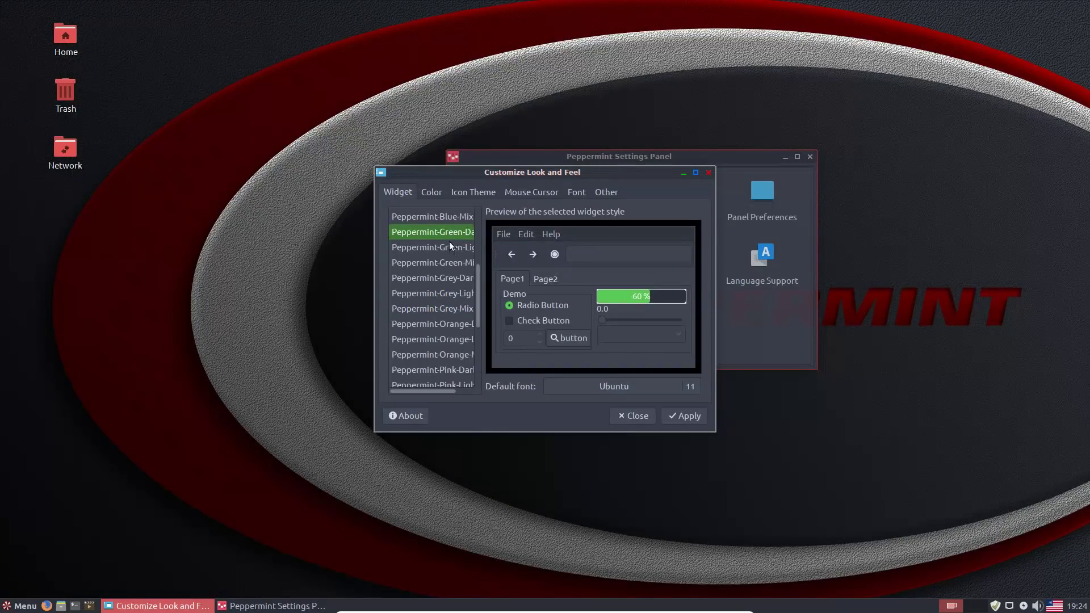
scroll(451, 240, up, 2)
click(450, 241)
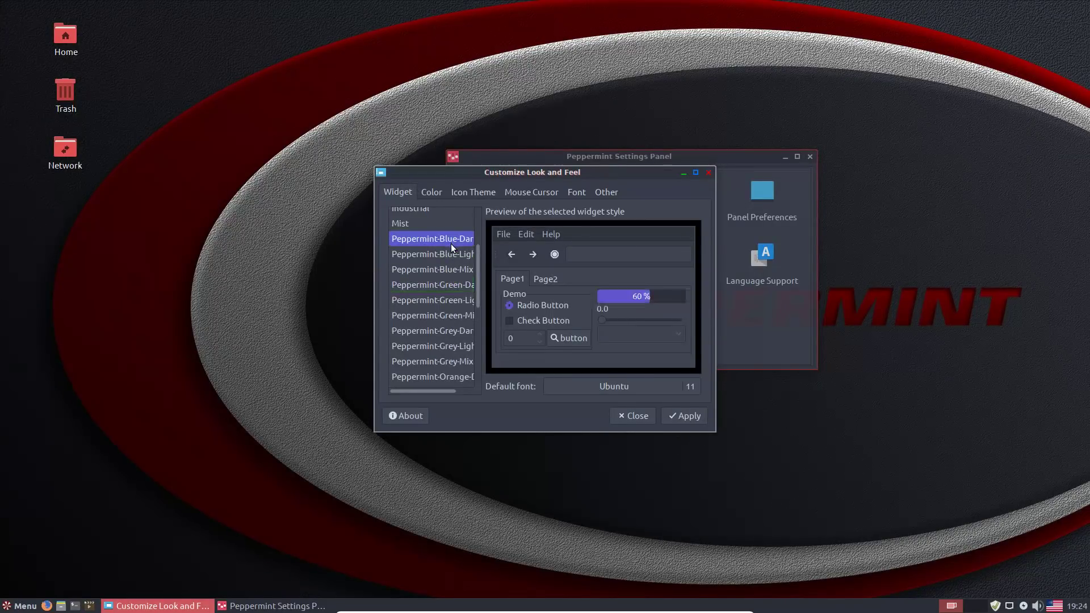
scroll(445, 284, down, 3)
click(440, 349)
scroll(441, 349, down, 2)
click(446, 352)
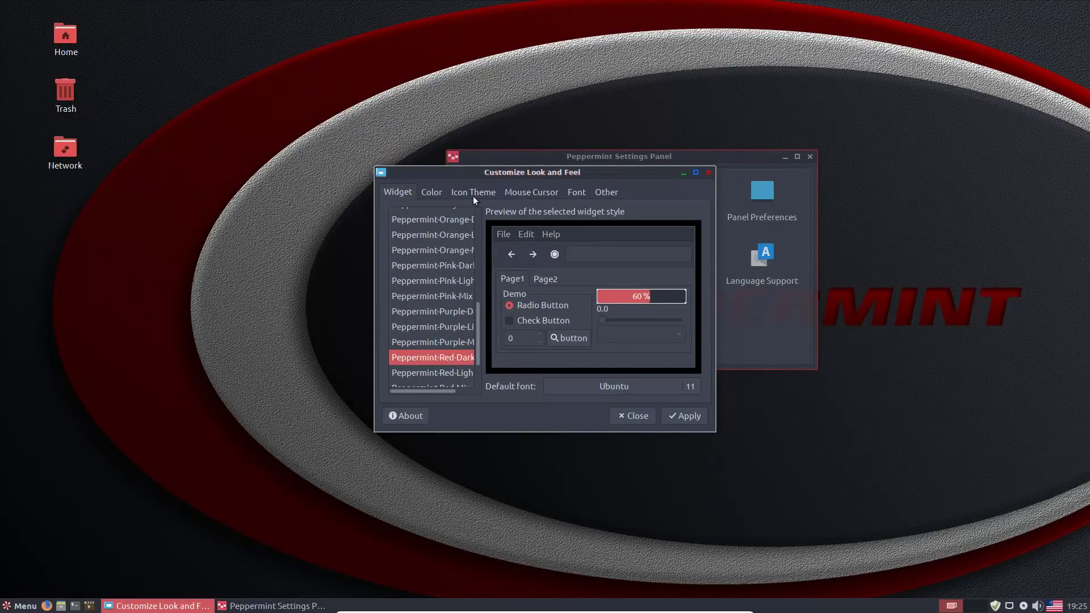
click(432, 193)
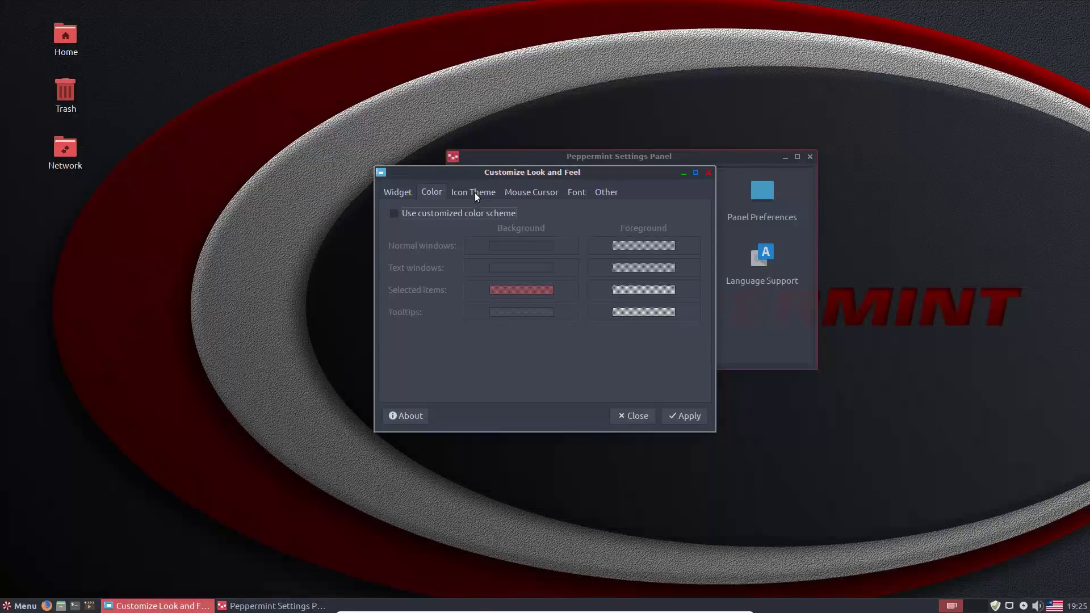
click(474, 192)
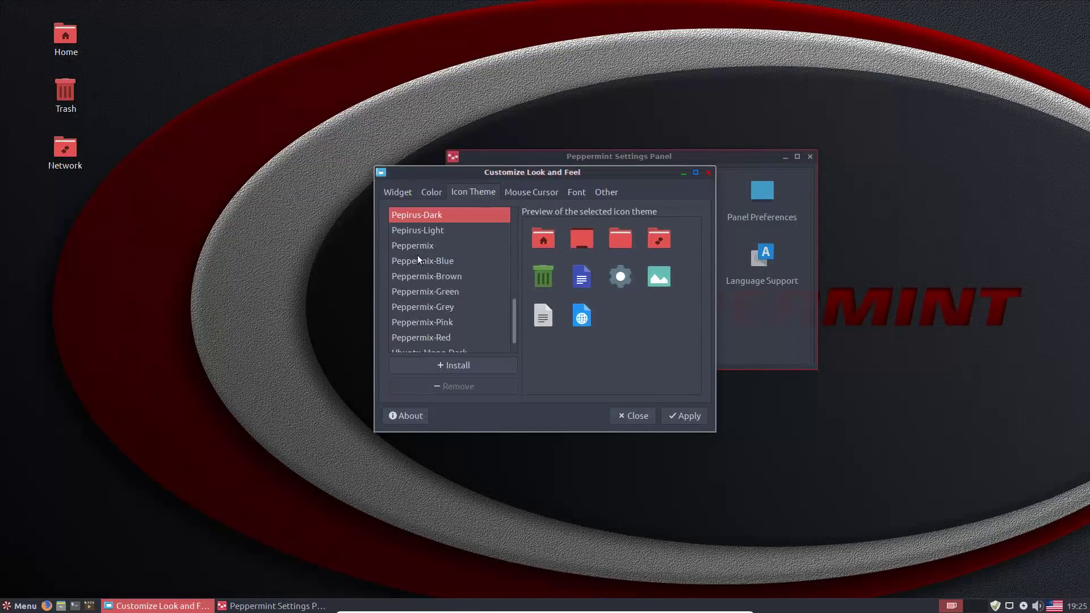
click(516, 190)
click(581, 195)
click(601, 190)
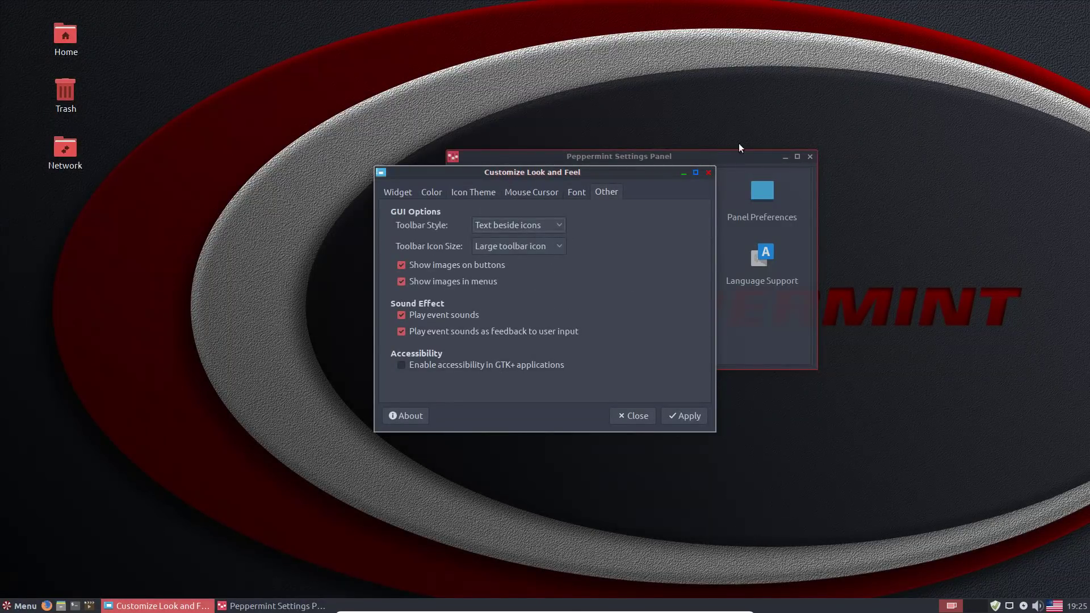
click(707, 173)
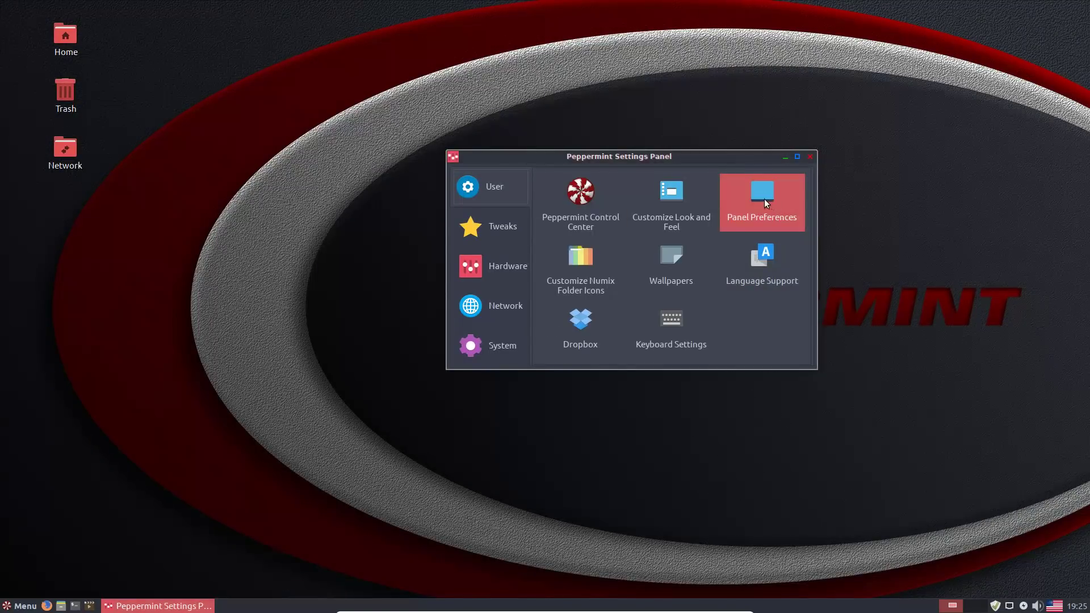
click(758, 198)
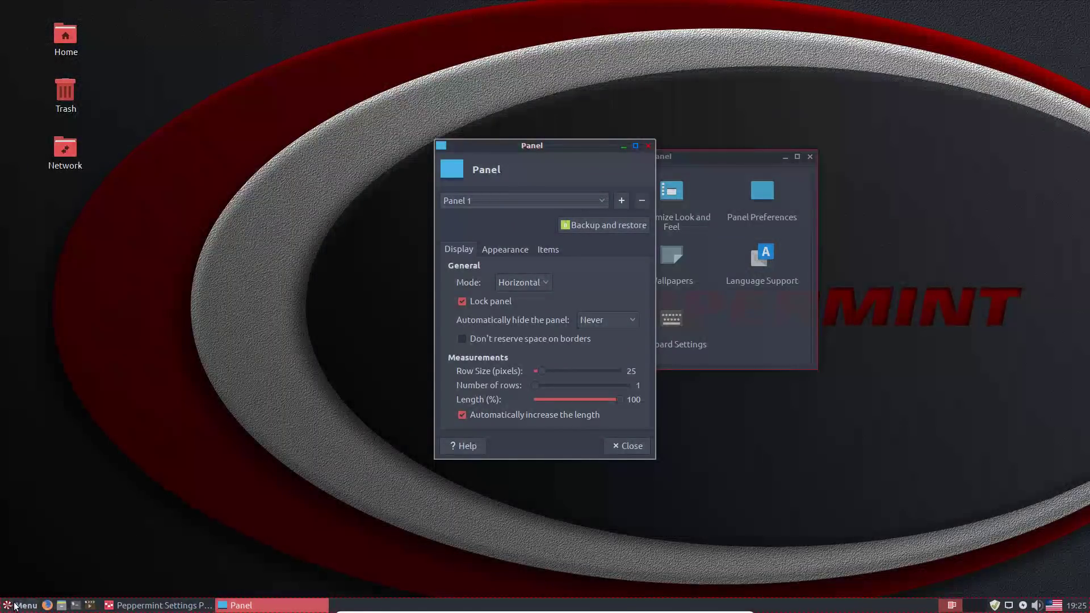
click(624, 446)
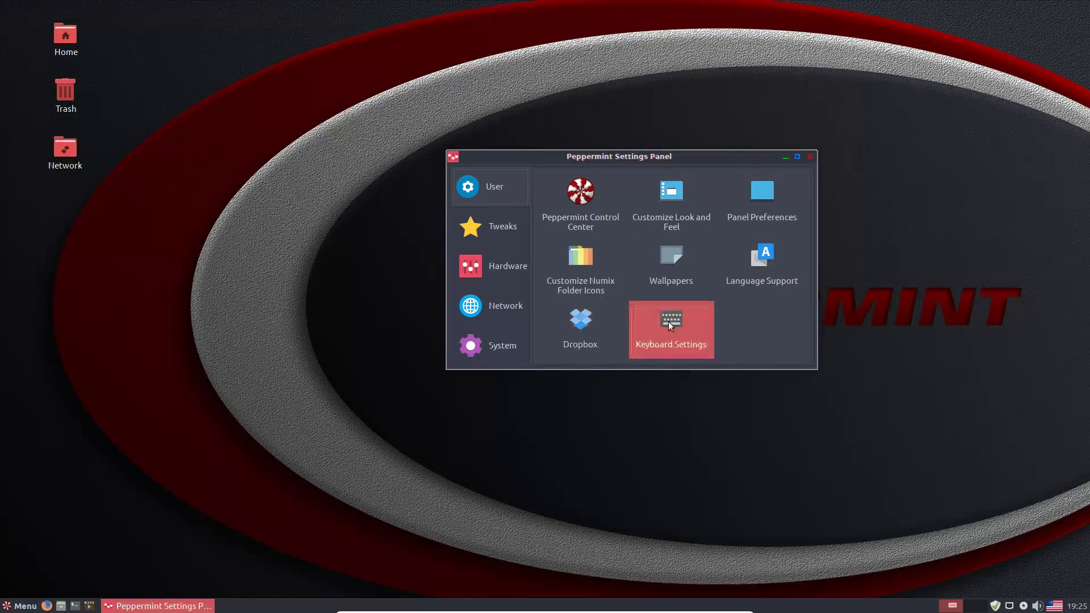
- Go to Tweaks, then Hardware, showing Printers, Sound, Display and Power Manager
click(505, 238)
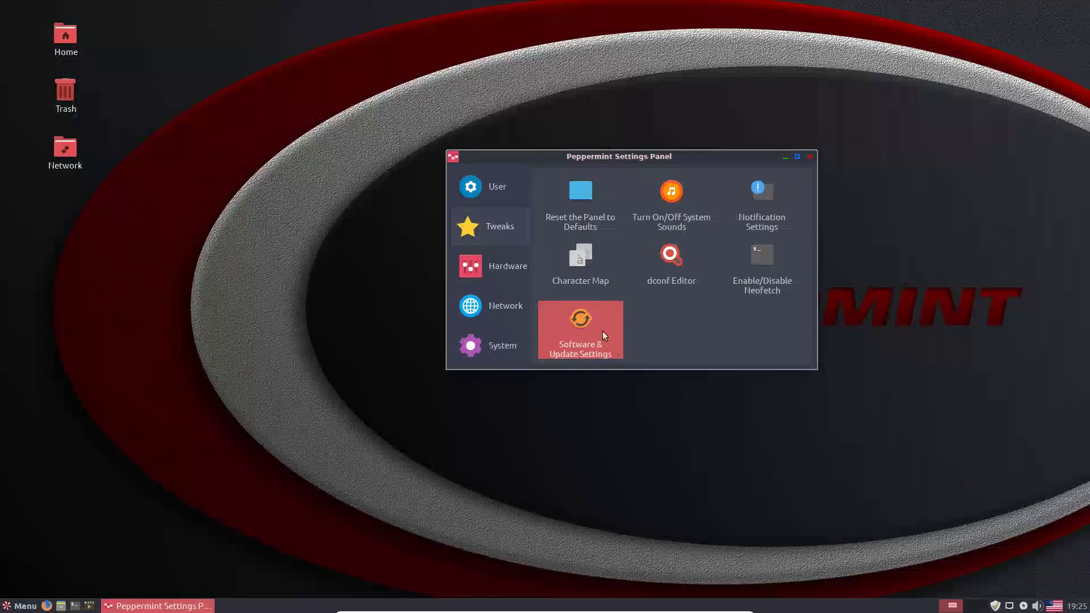
click(508, 268)
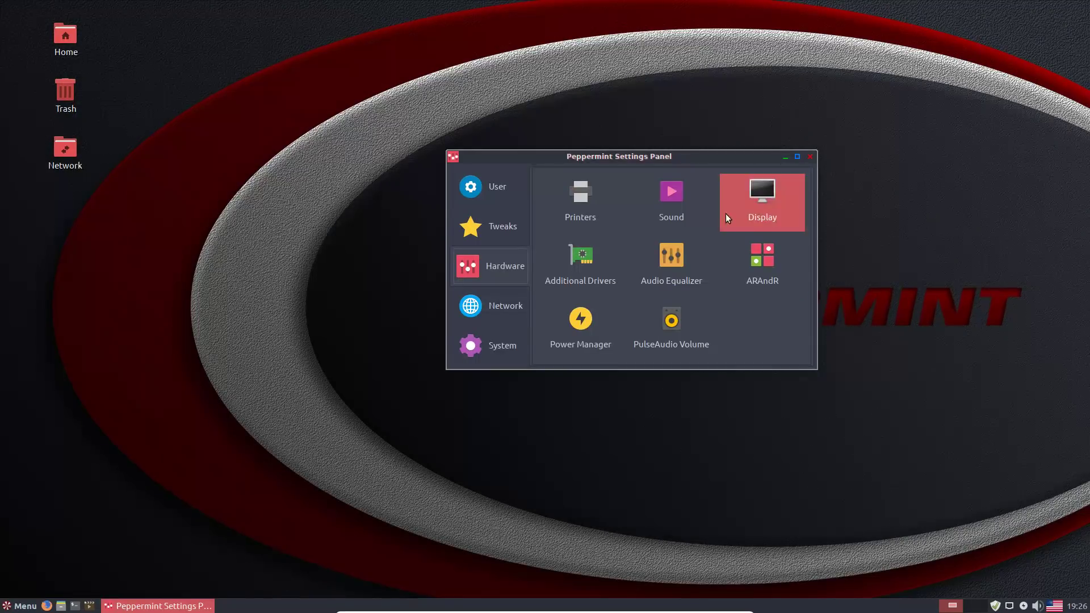
click(584, 258)
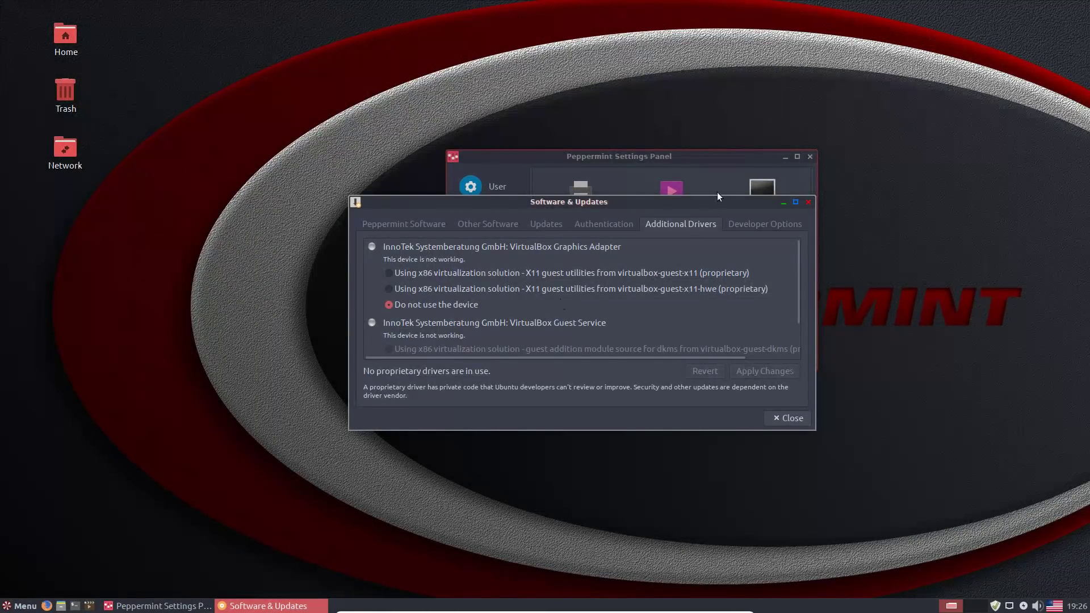
drag(798, 271, 809, 223)
scroll(788, 255, down, 1)
scroll(716, 346, up, 1)
click(808, 202)
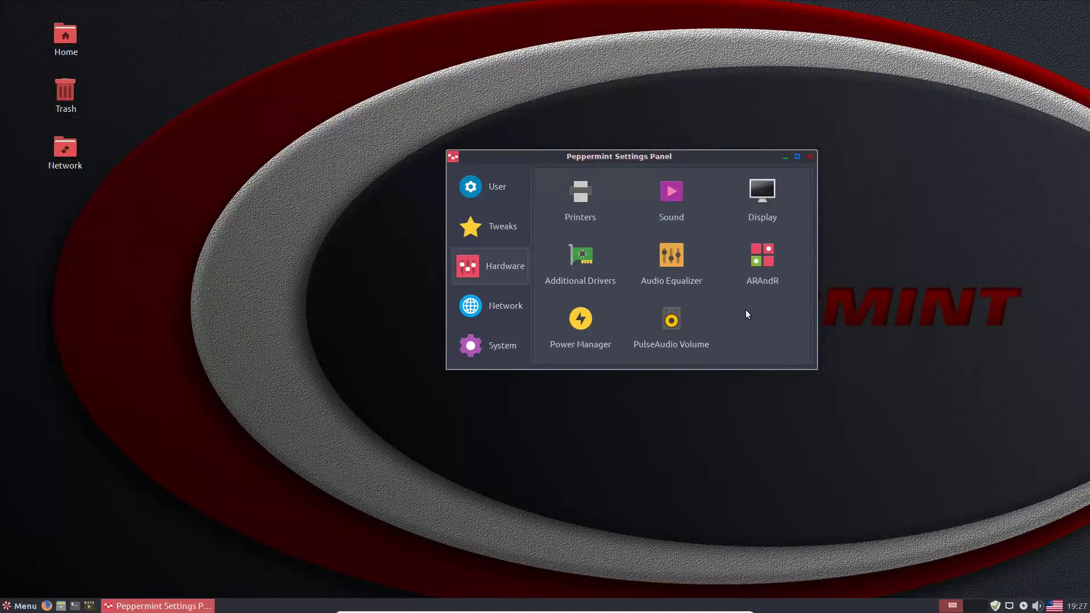
- Glance at the Network and System tools, then close the Peppermint Settings Panel
click(509, 316)
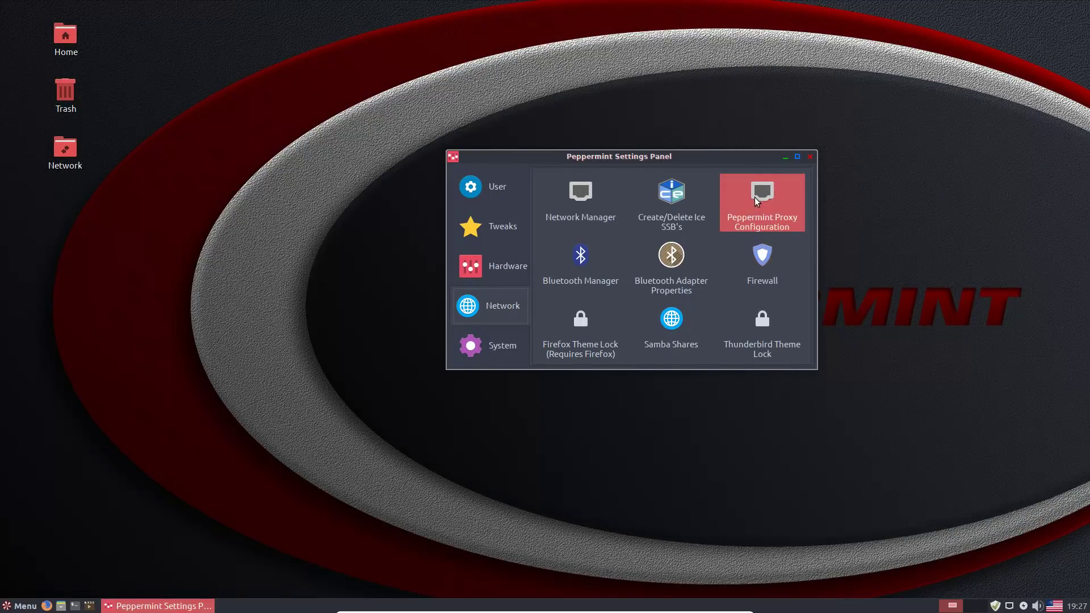
click(494, 340)
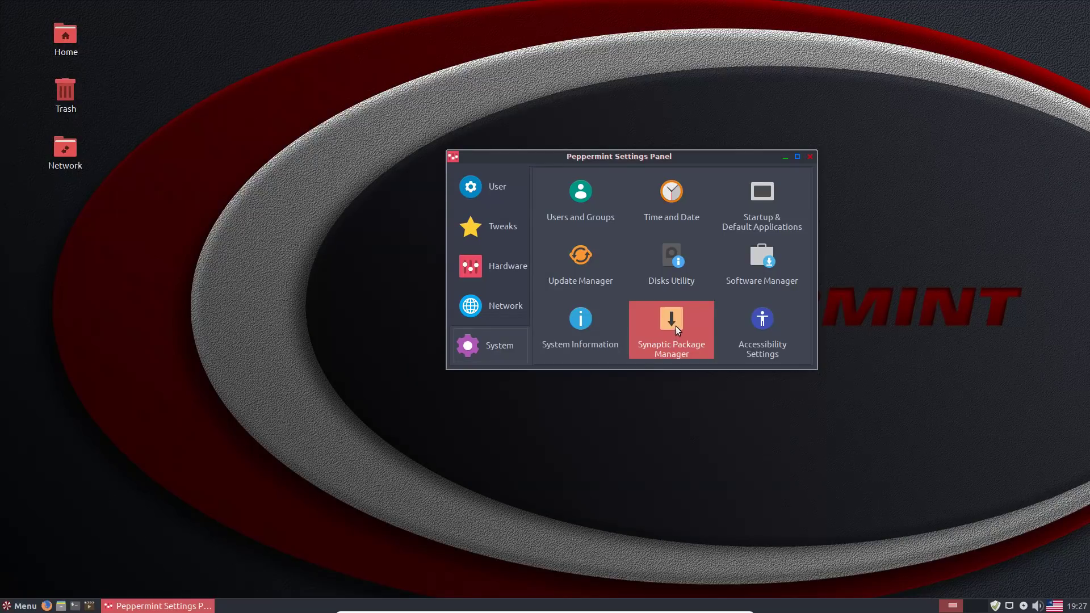
click(809, 157)
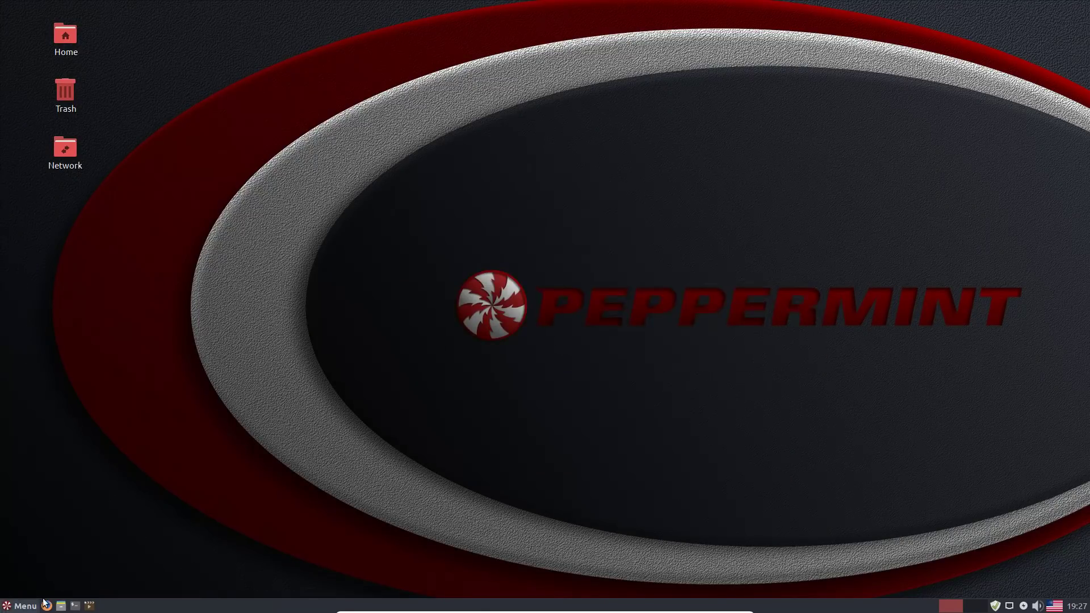
- Open the applications menu and browse its Recent, All, Accessories, Games and Graphics categories
click(20, 605)
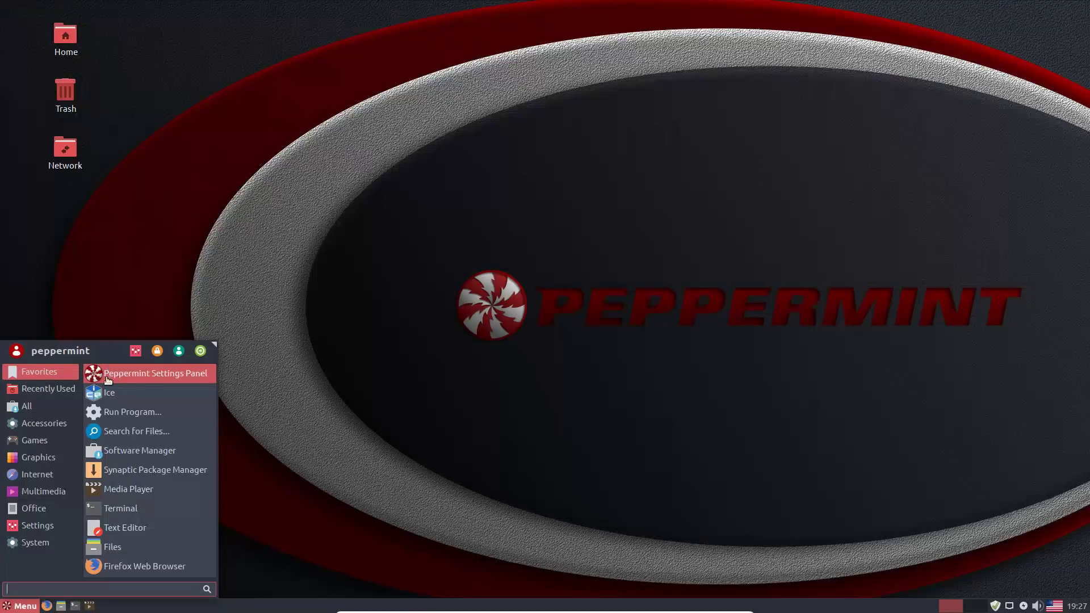
click(47, 392)
click(44, 405)
click(38, 425)
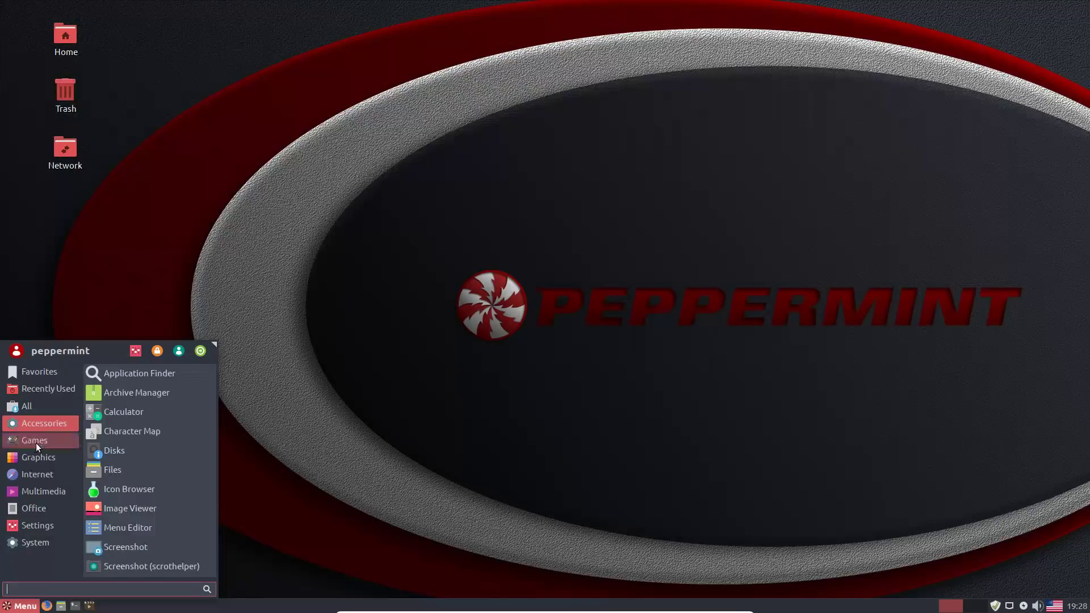
click(35, 443)
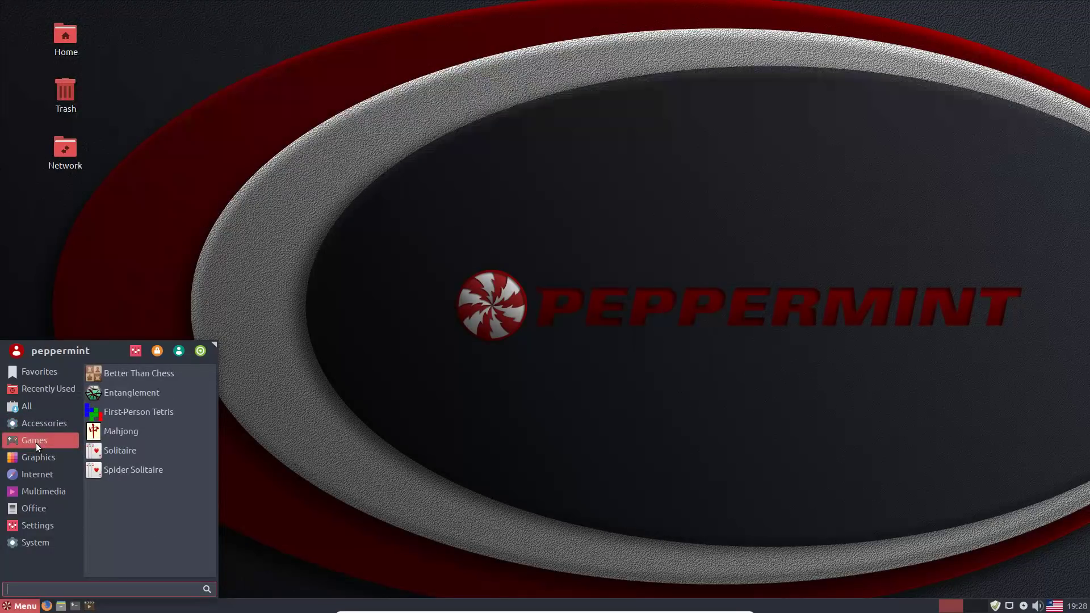
click(45, 461)
- Browse Games, Graphics, Internet, Multimedia and Office, then scroll through the Settings apps
click(45, 437)
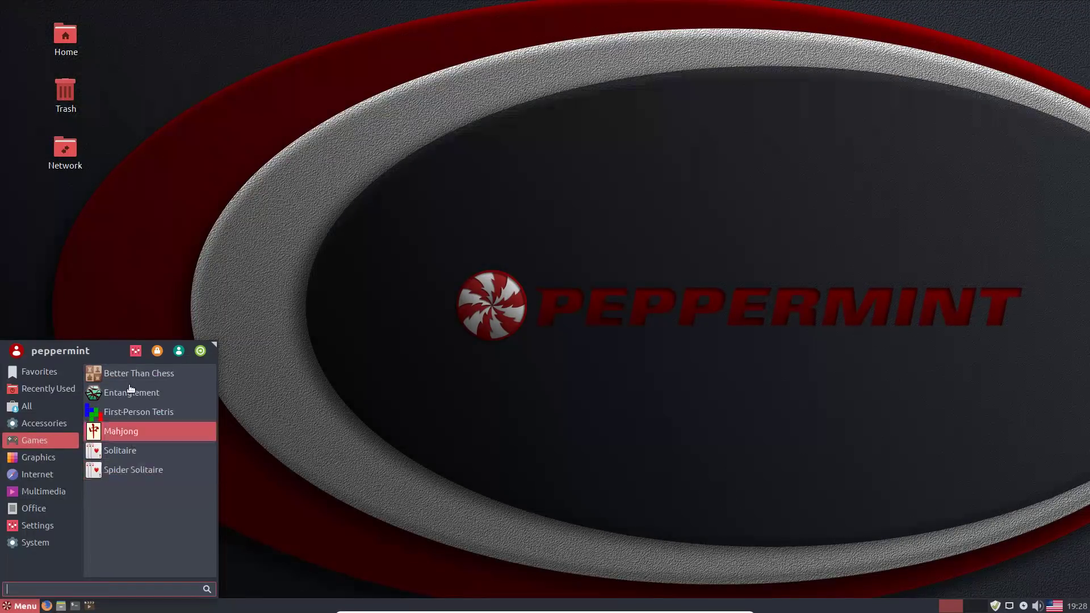
click(33, 457)
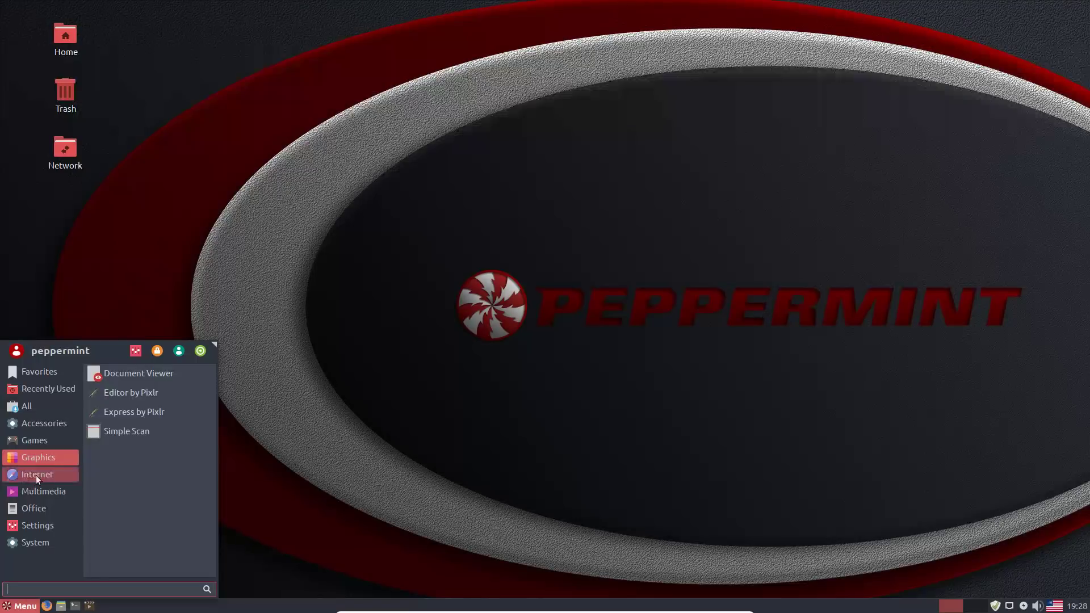
click(36, 474)
click(32, 489)
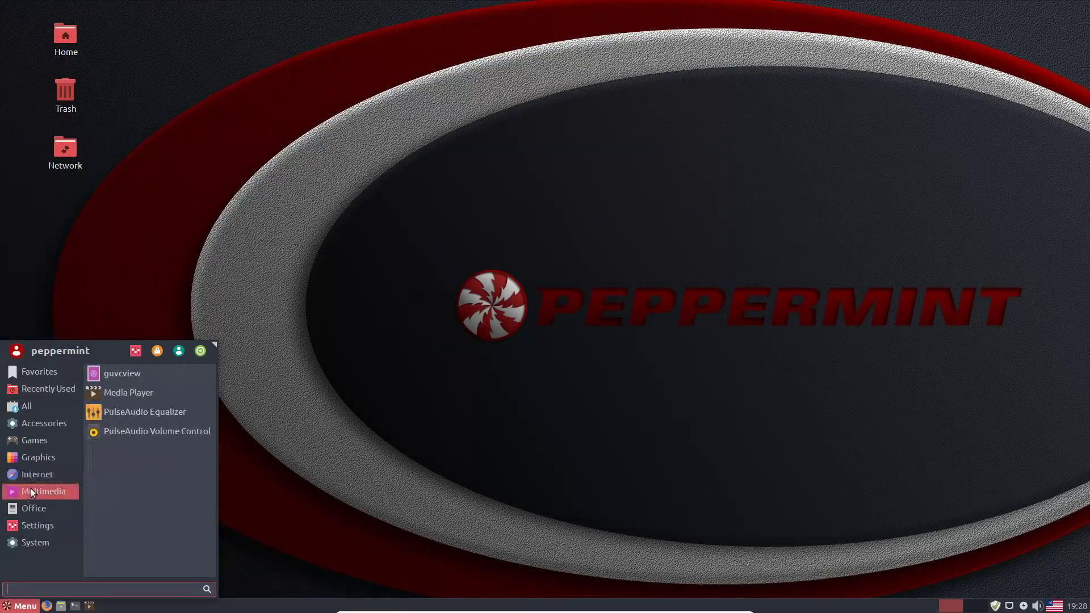
click(32, 506)
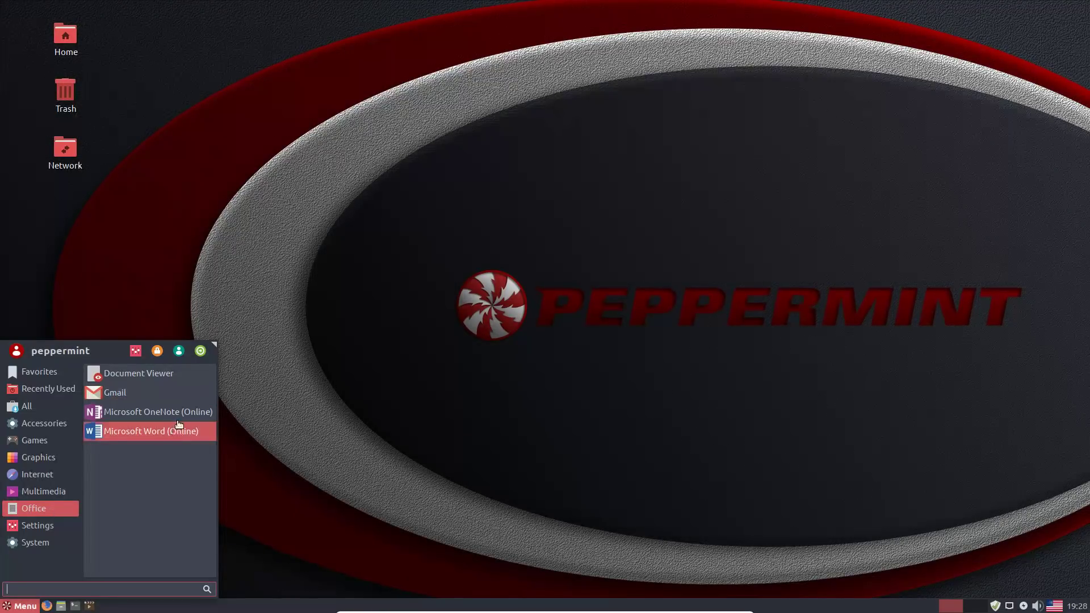
click(40, 524)
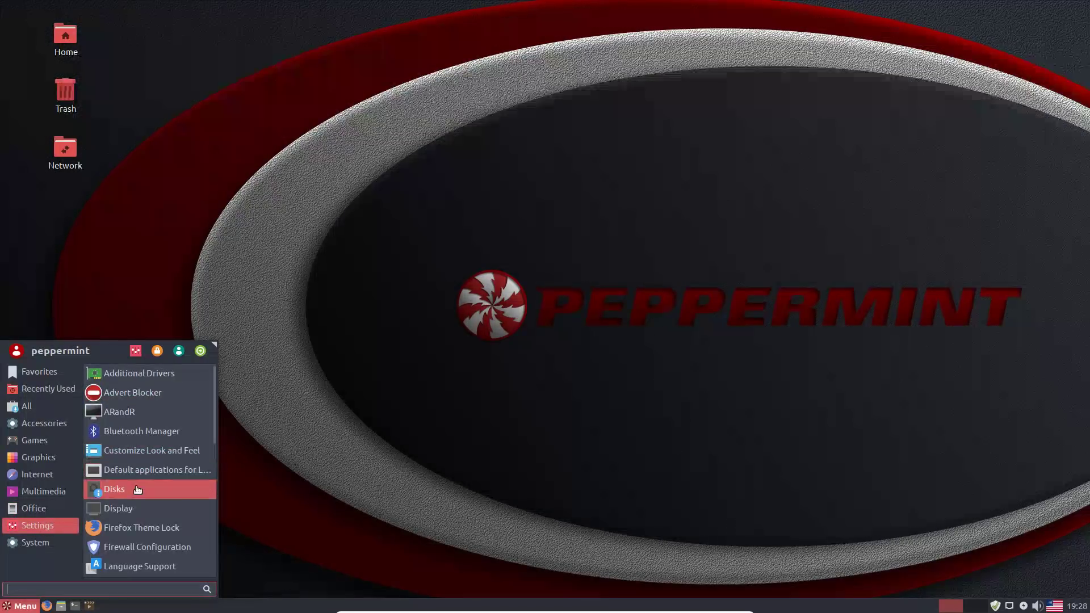
scroll(139, 479, down, 5)
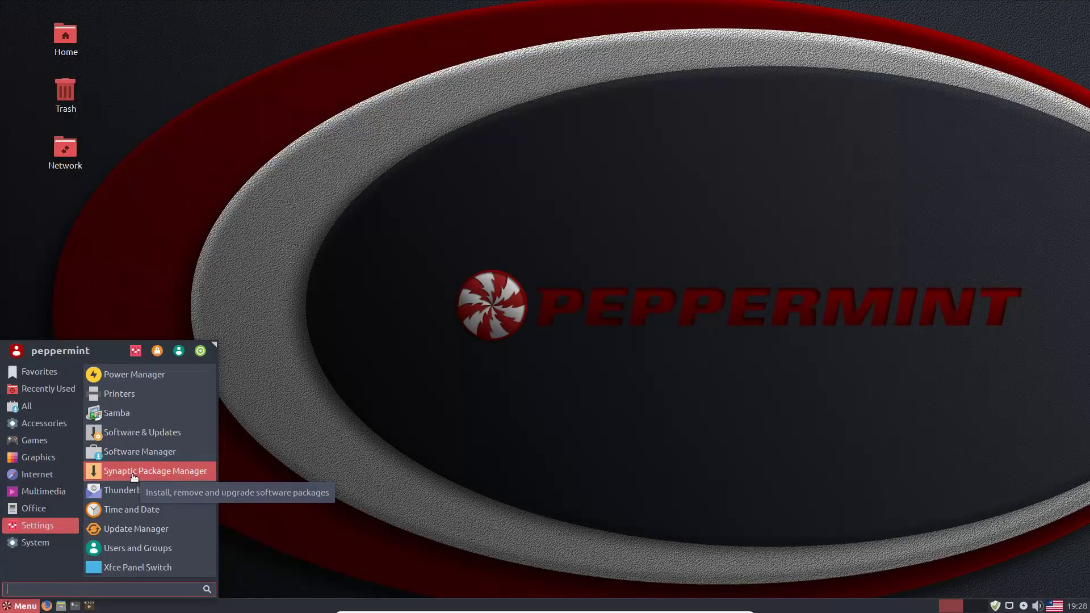
- Launch Synaptic Package Manager, authenticate with the password, and dismiss the Quick Introduction
click(134, 473)
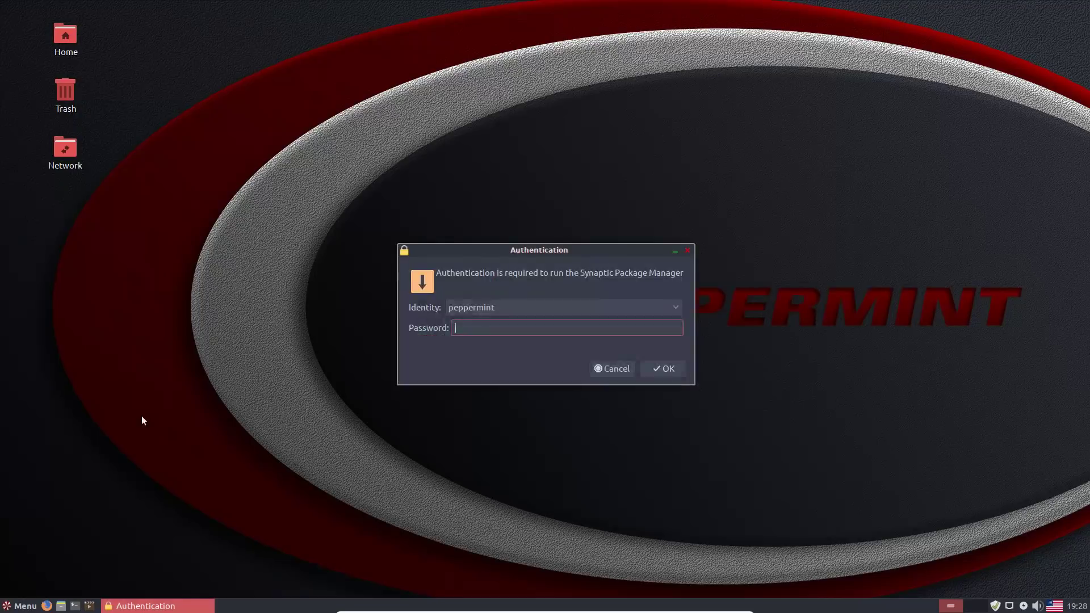
text(*****)
key(Return)
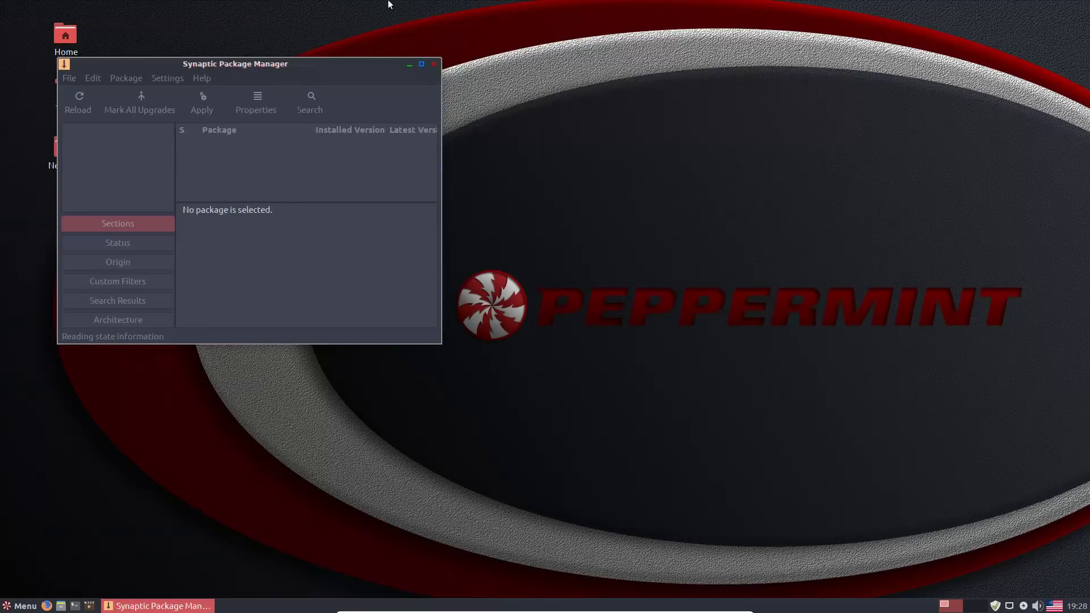
drag(312, 66, 647, 49)
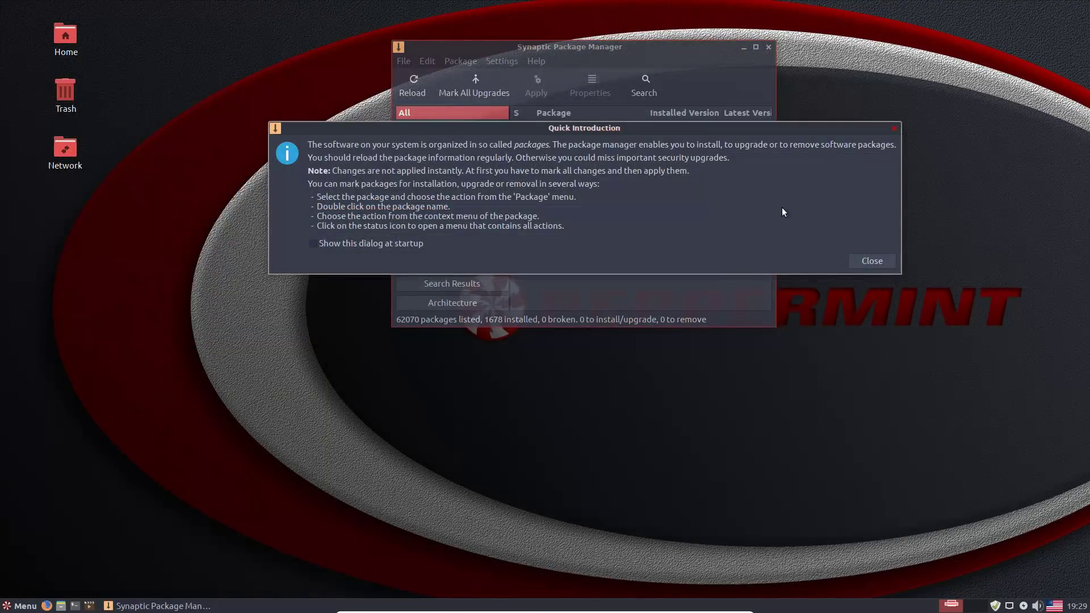
click(870, 261)
- Search the packages for libreoffice and enlarge the window to view the 344 results
click(651, 82)
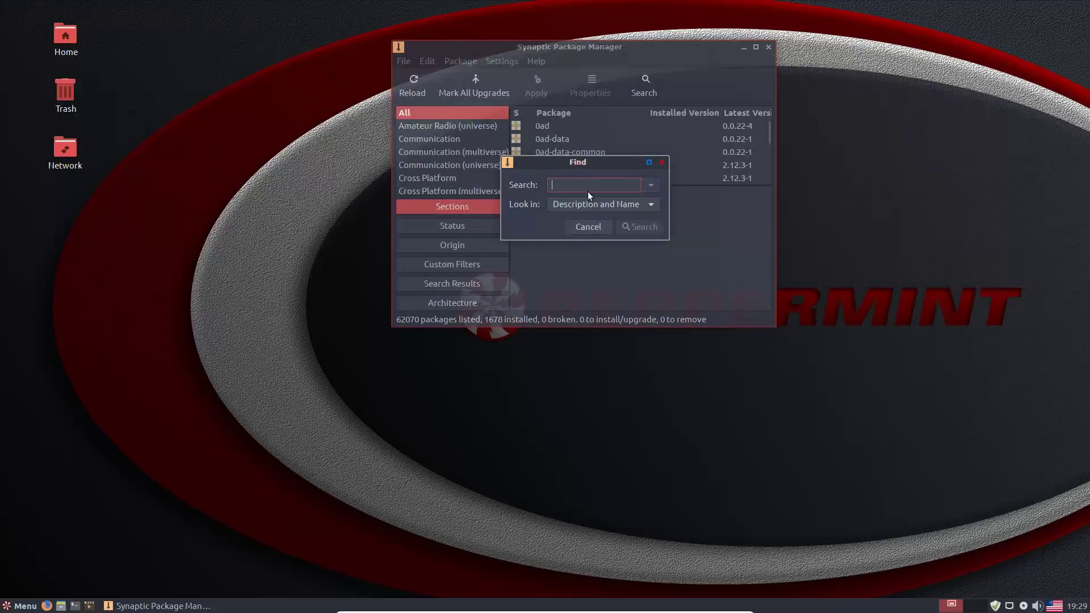
text(libreoffice)
click(642, 227)
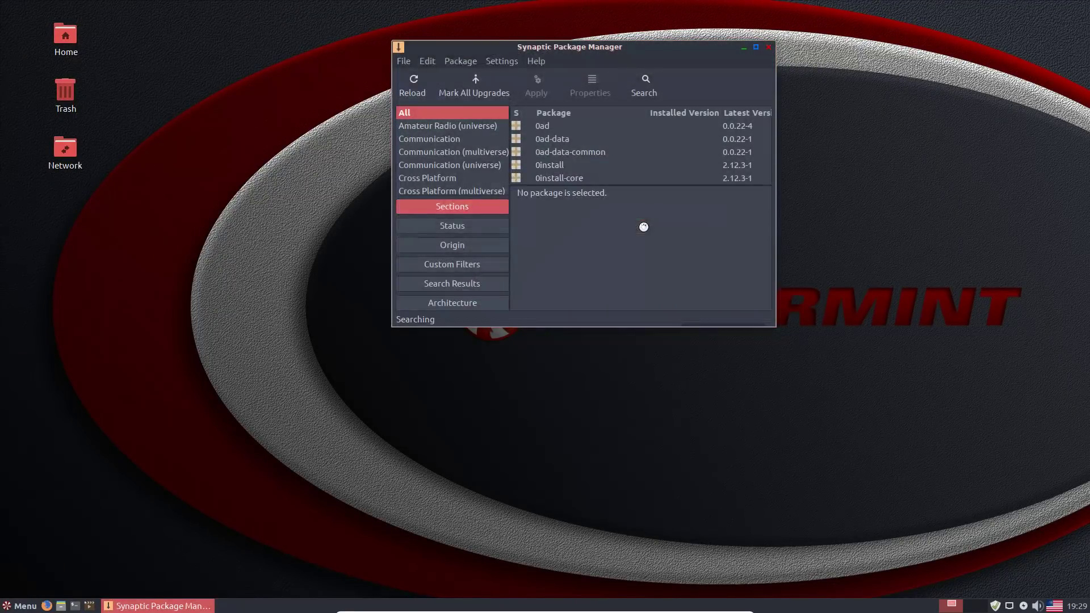
drag(770, 324, 973, 516)
scroll(662, 157, down, 15)
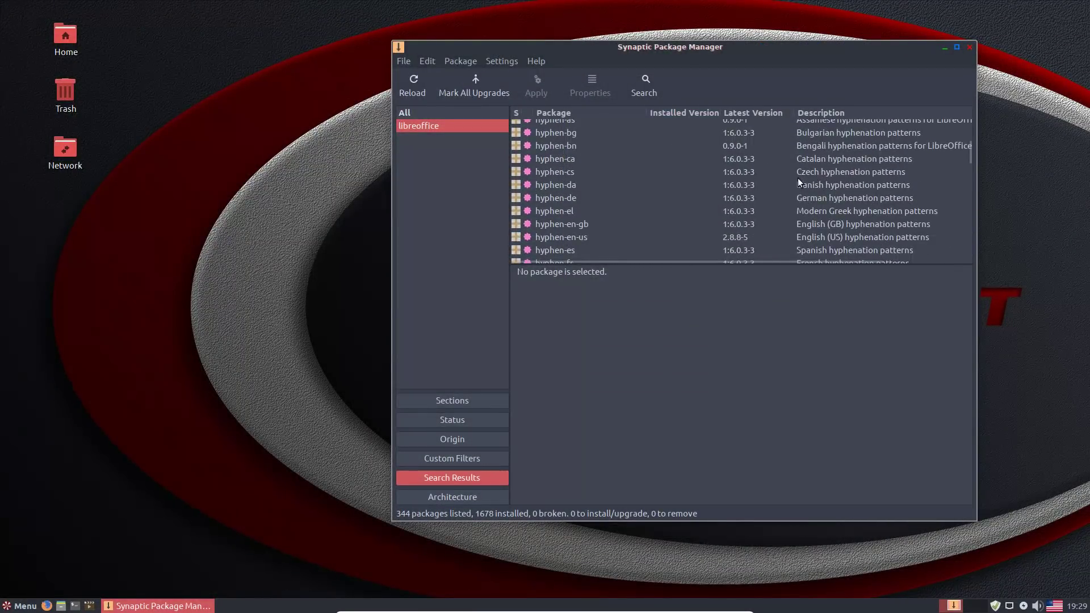
- Mark the libreoffice package for installation along with its extra required packages
scroll(813, 159, down, 10)
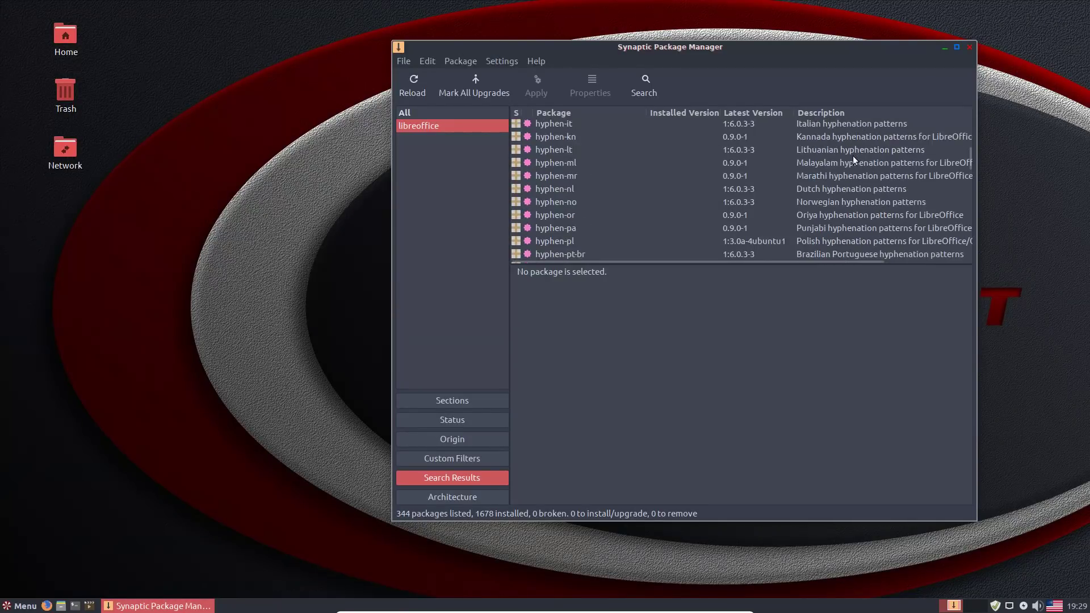
scroll(812, 182, down, 5)
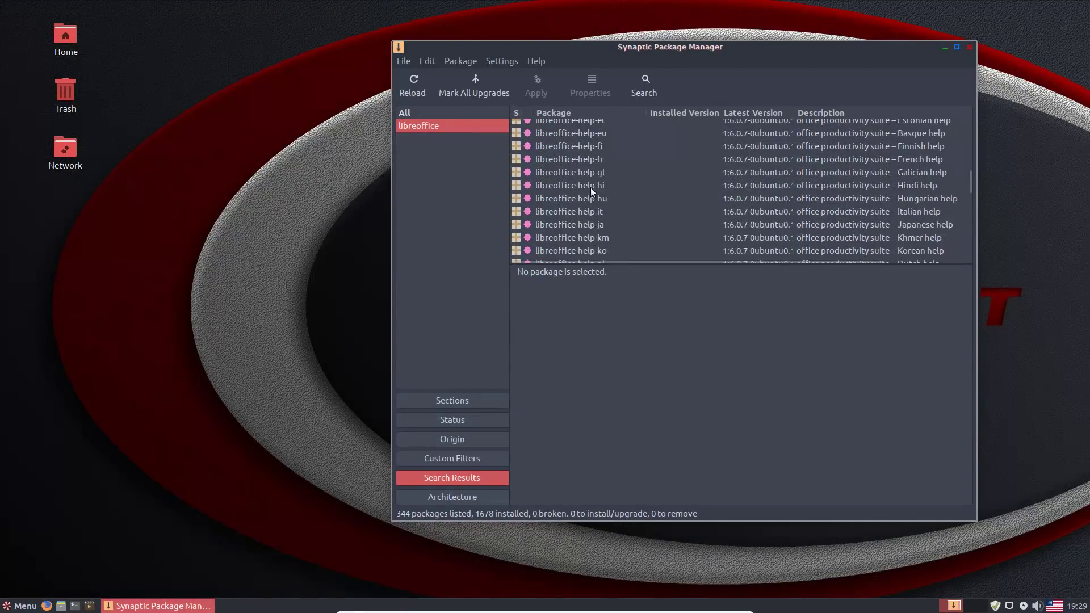
scroll(702, 202, up, 10)
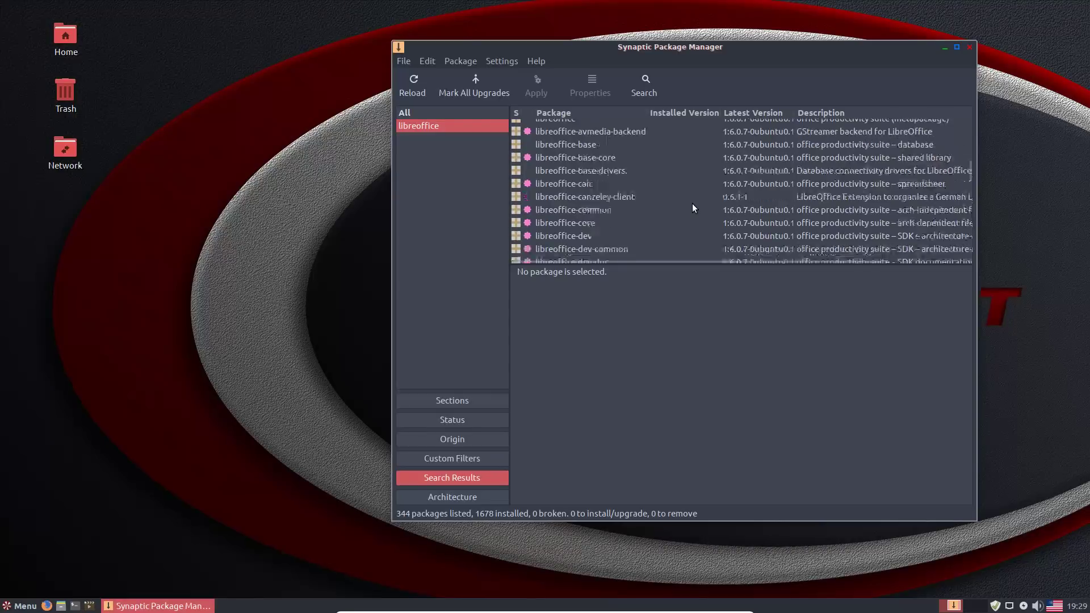
scroll(623, 209, down, 1)
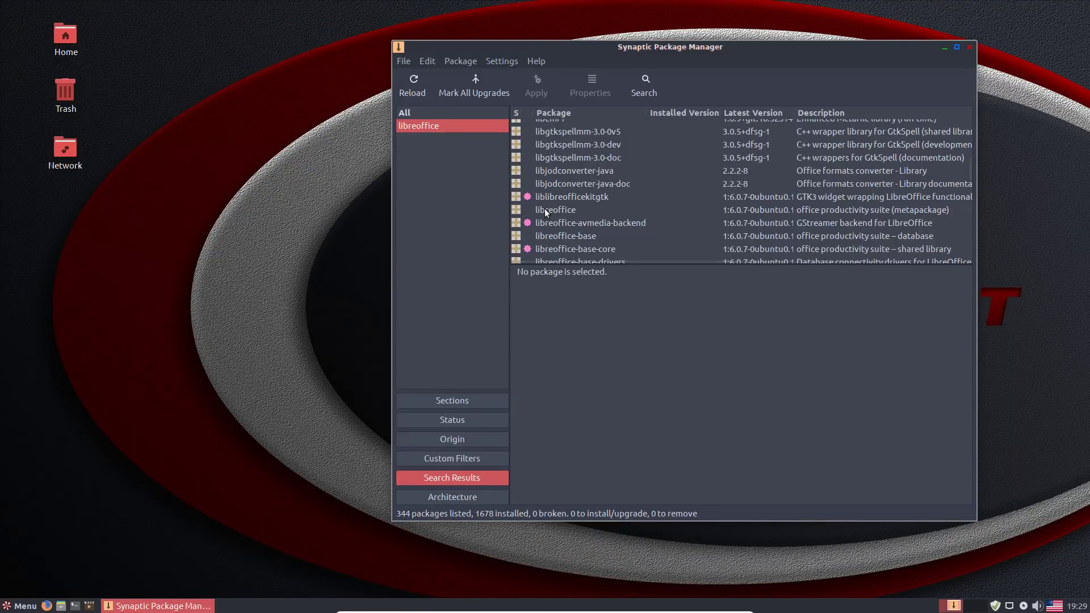
click(544, 209)
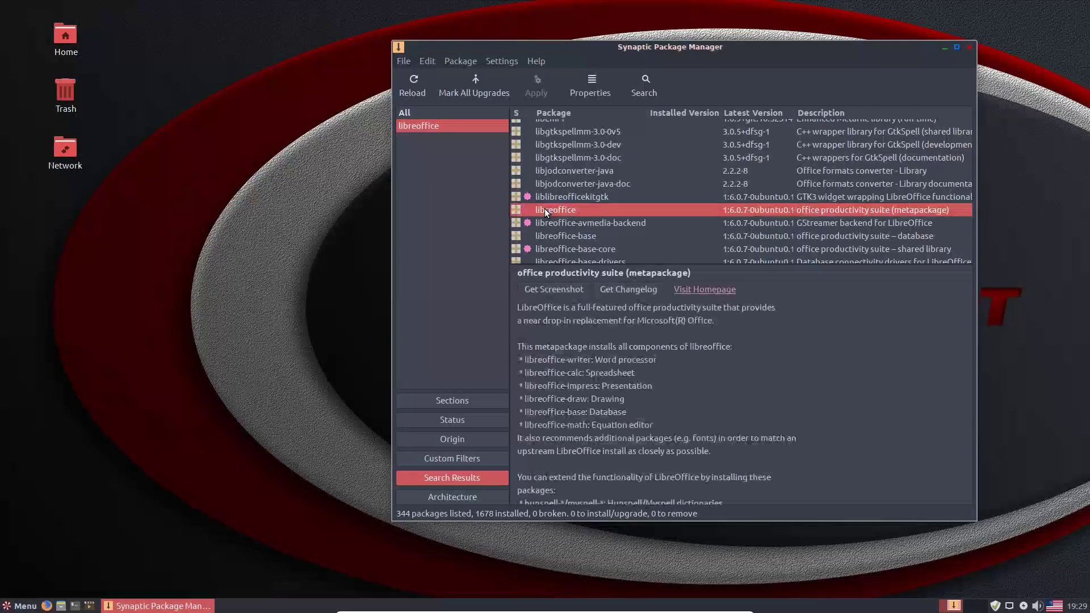
click(519, 210)
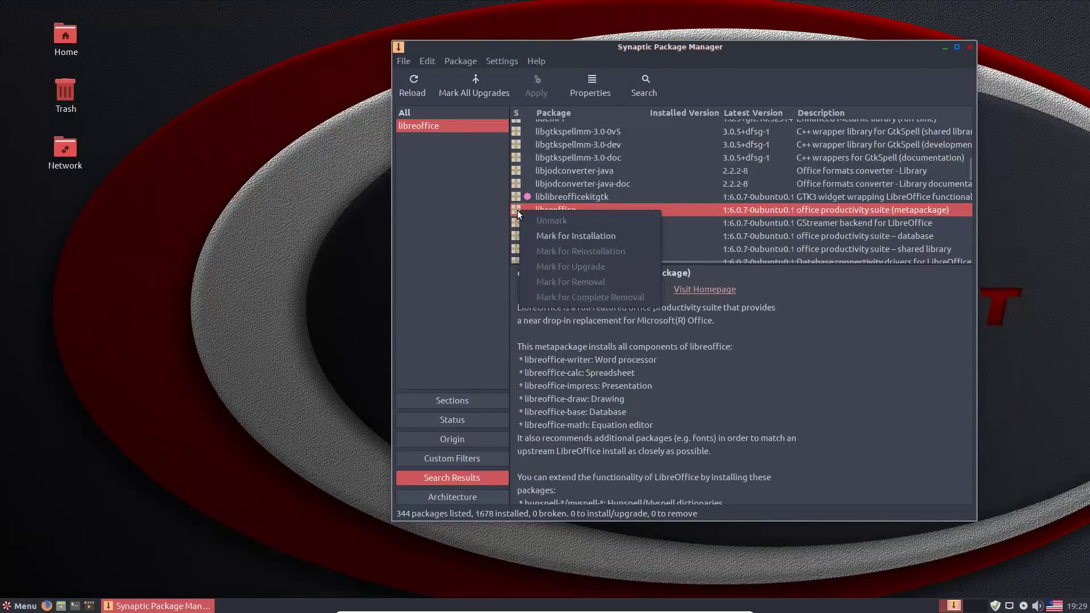
click(549, 237)
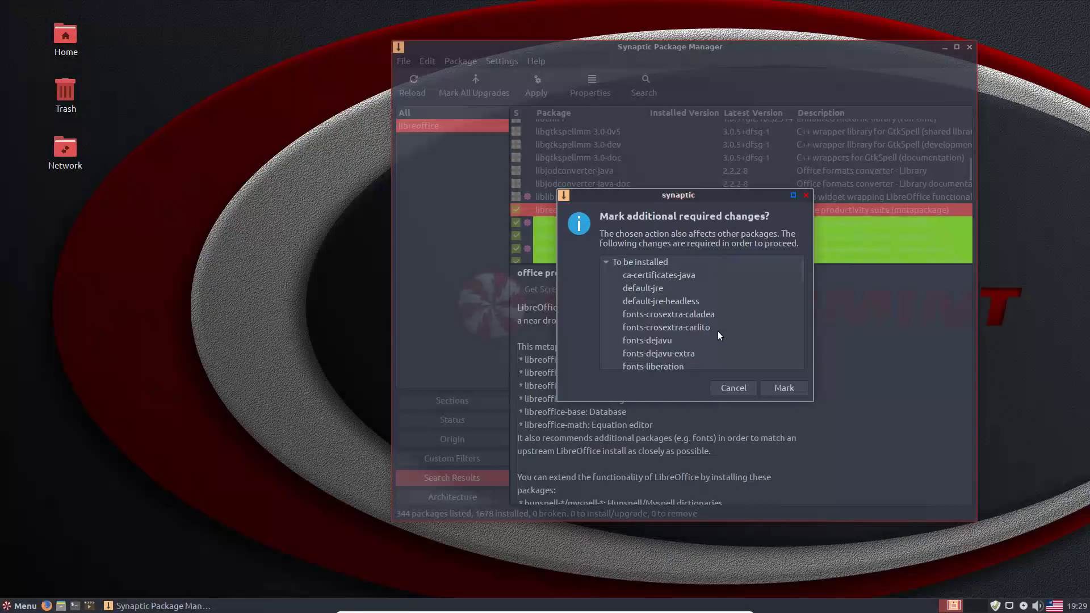
drag(799, 268, 780, 377)
click(774, 388)
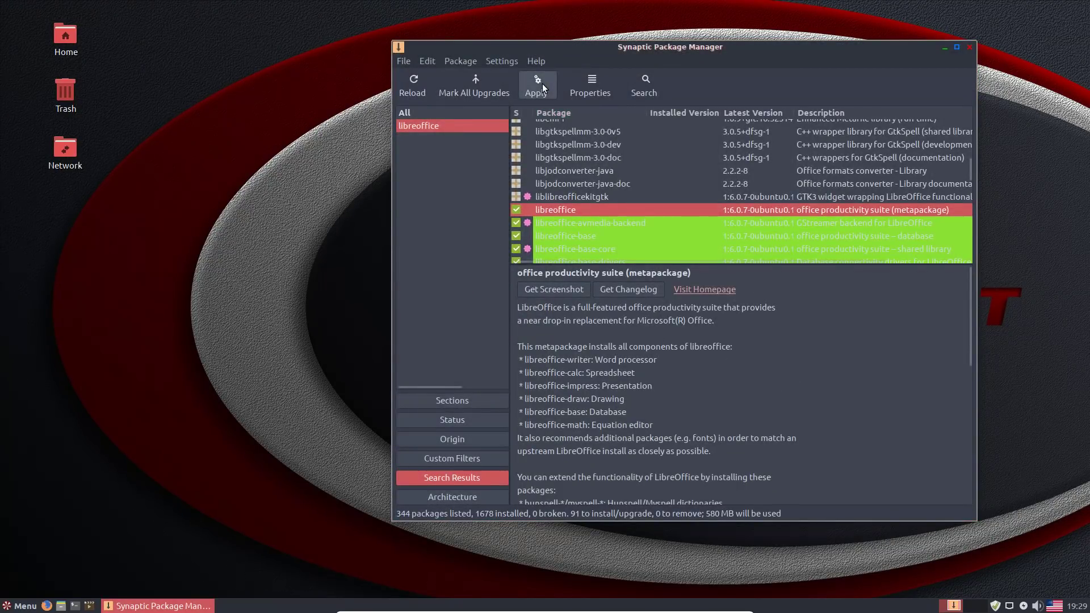
- Start applying the changes, then quit Synaptic discarding the marked install
click(532, 93)
click(969, 48)
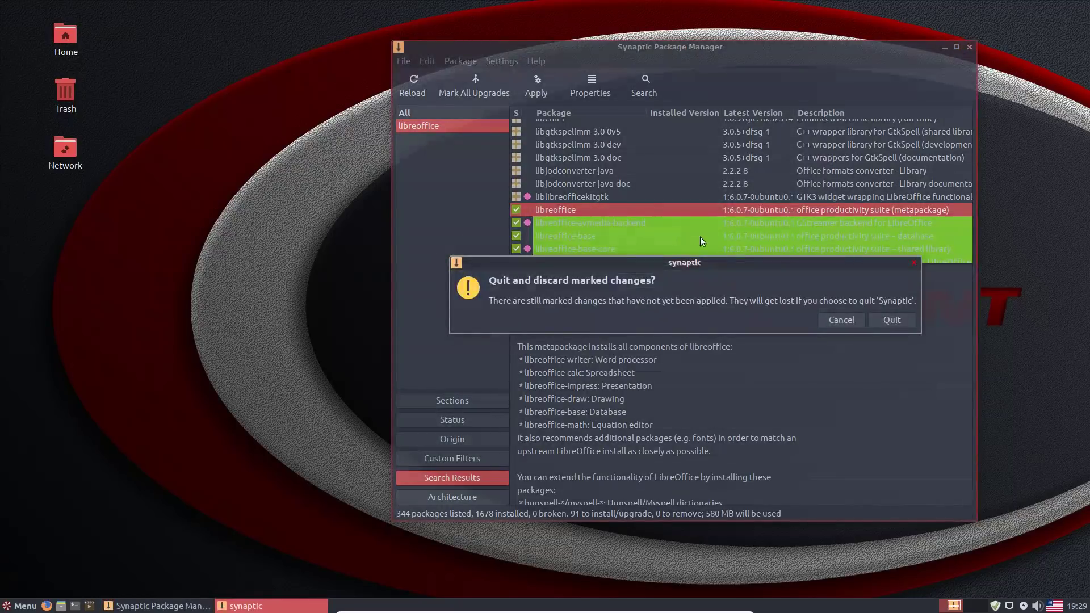
click(891, 320)
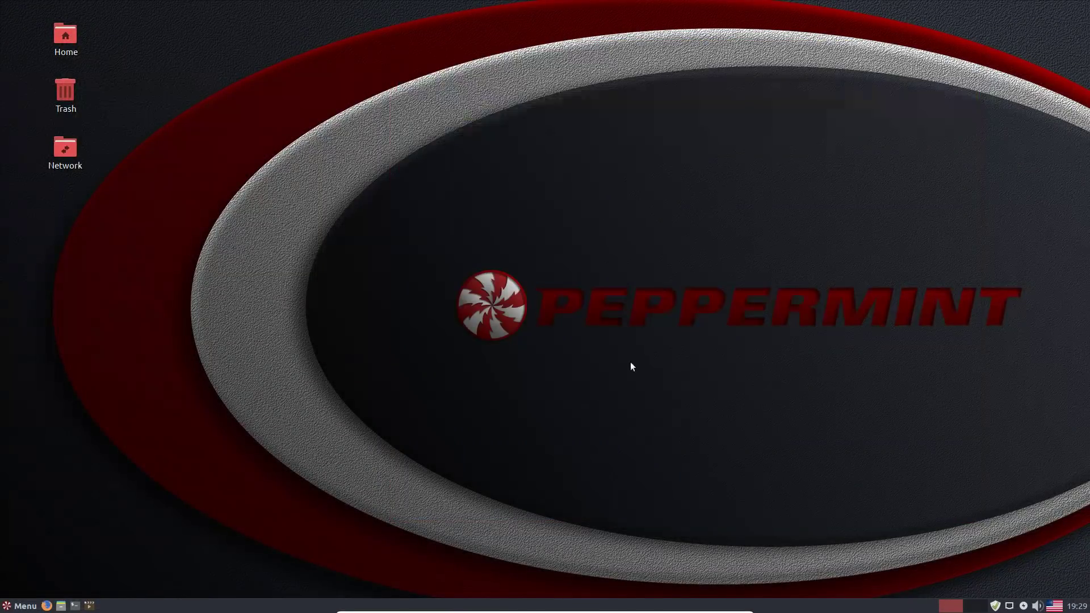
click(17, 603)
- Browse the Games, Graphics and Internet apps, then search 'software' and launch Software Manager
click(57, 440)
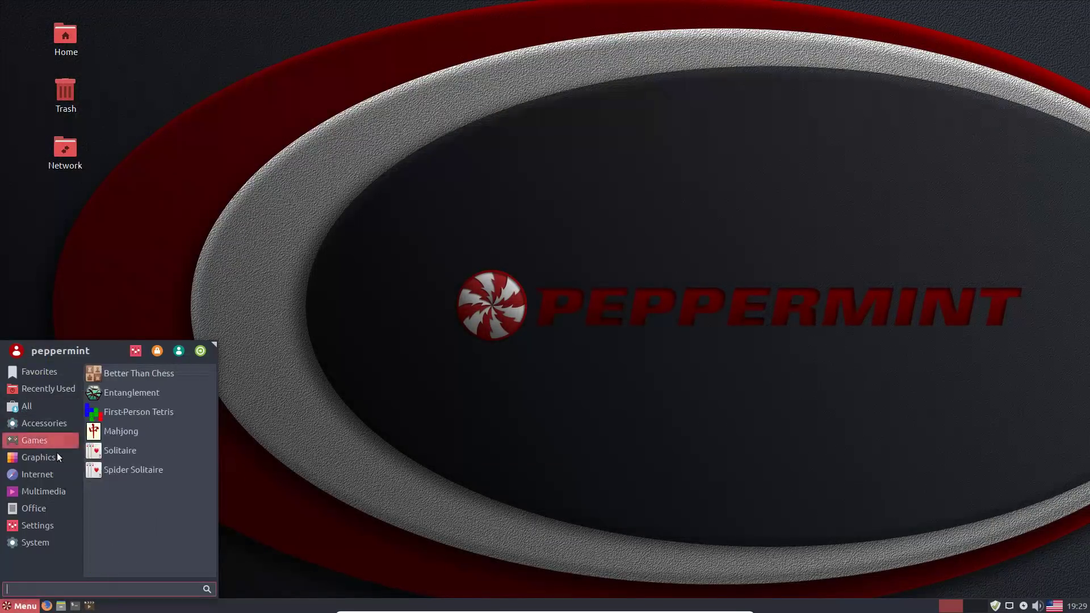
click(56, 456)
click(50, 471)
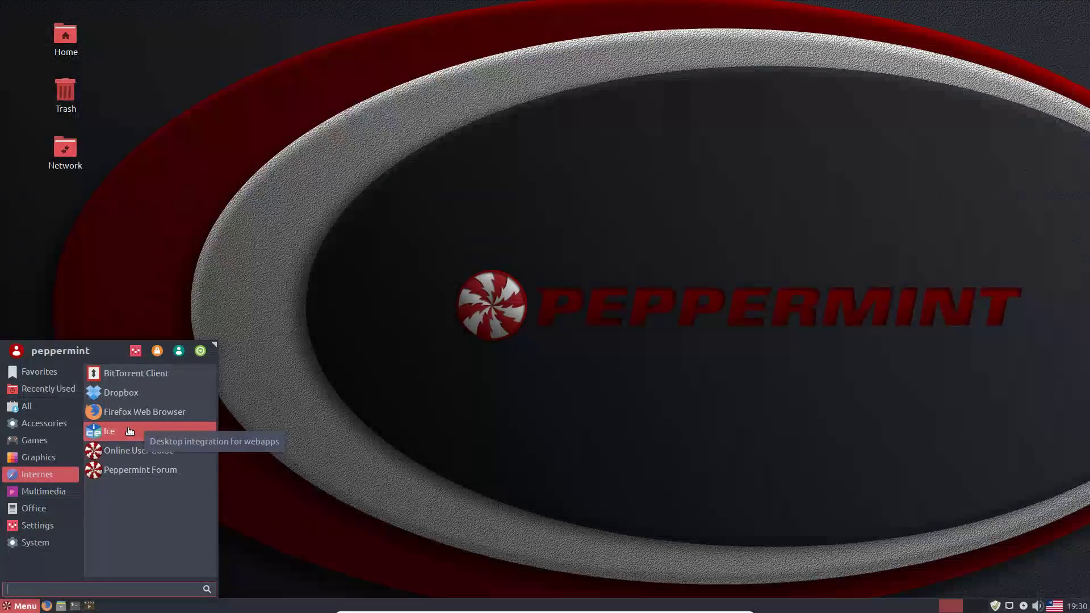
click(42, 443)
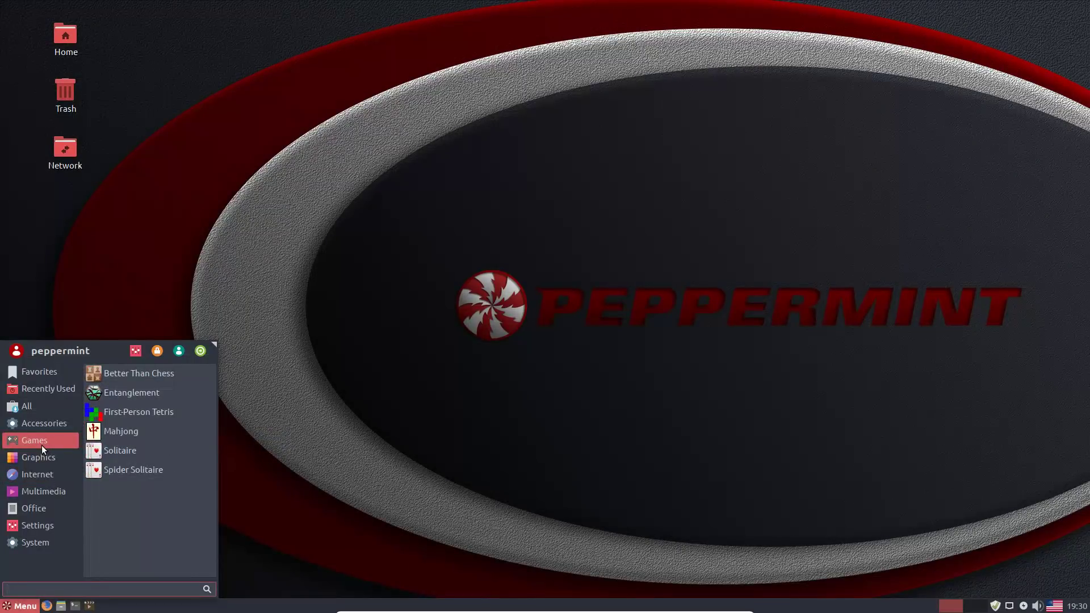
text(software)
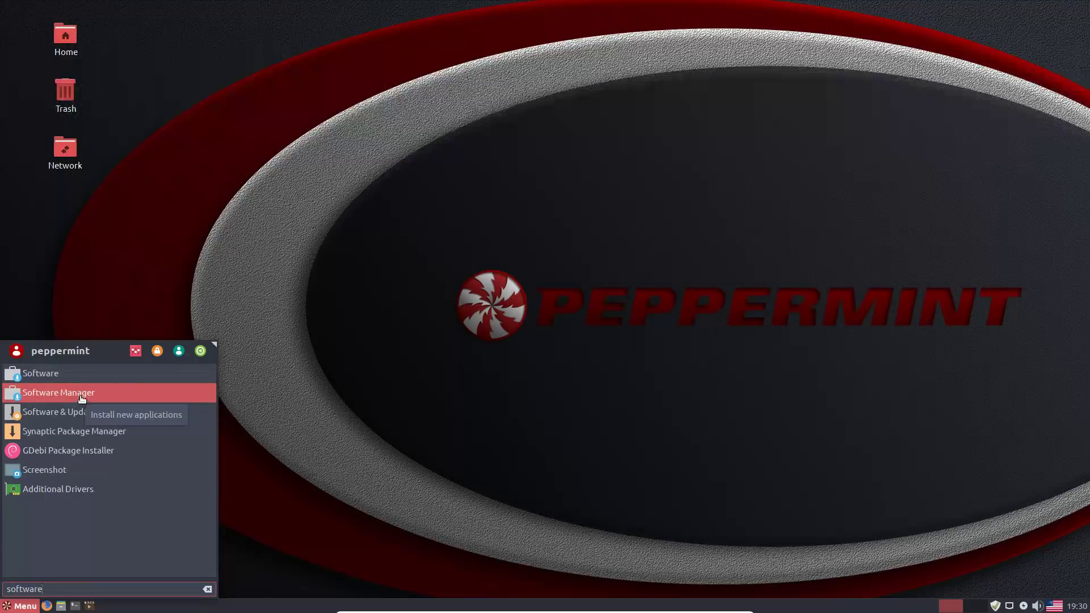
click(57, 392)
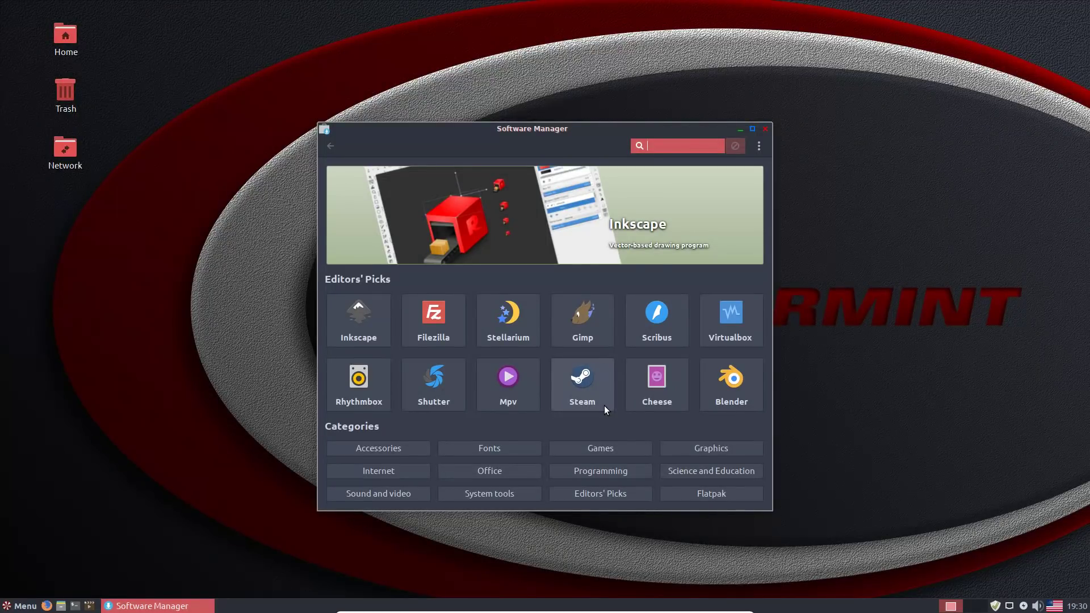
- Browse the Flatpak category of apps, then return to the store's main page
click(695, 493)
scroll(588, 302, down, 3)
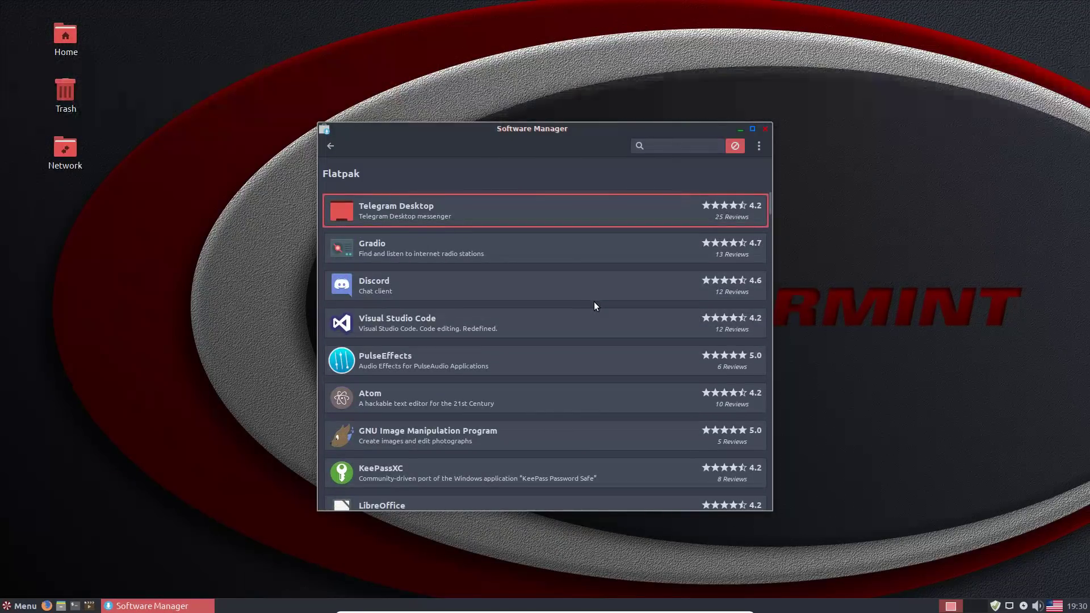
click(330, 147)
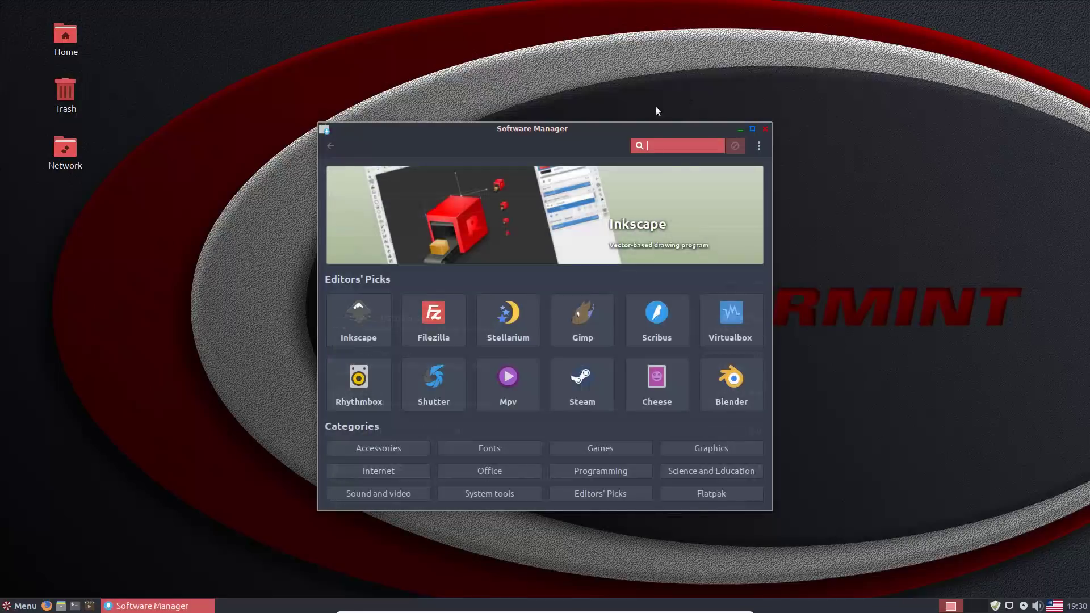
- Search the store for 'office' to list the LibreOffice packages
text(libre)
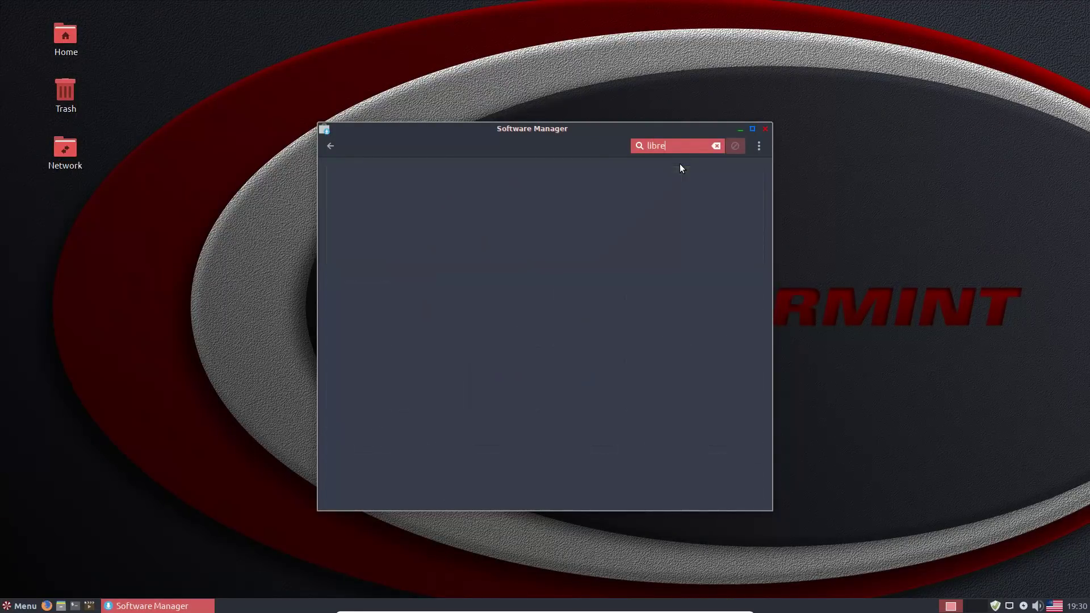
key(BackSpace)
key(BackSpace)
key(BackSpace)
text(office)
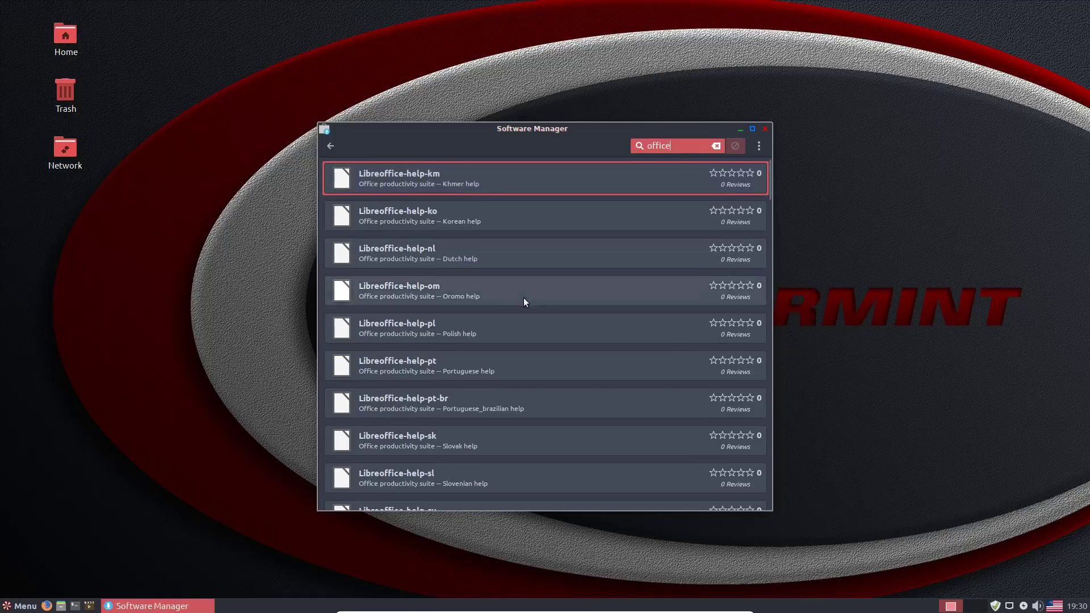
scroll(524, 297, down, 10)
scroll(603, 274, up, 15)
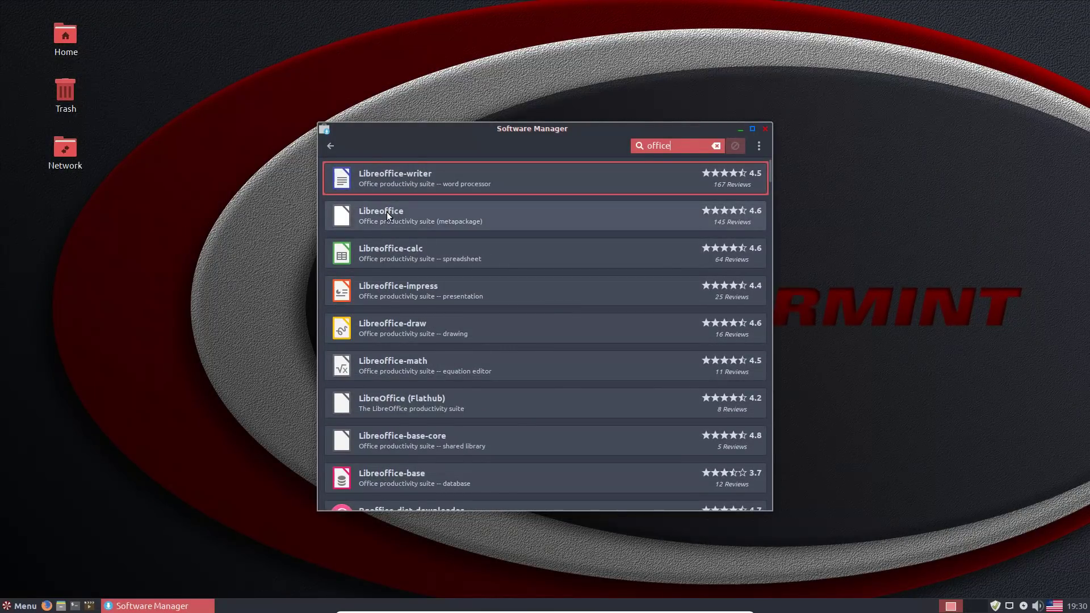
- Install Libreoffice-writer with its additional packages, authorising with the password, and move the window upper right
click(385, 186)
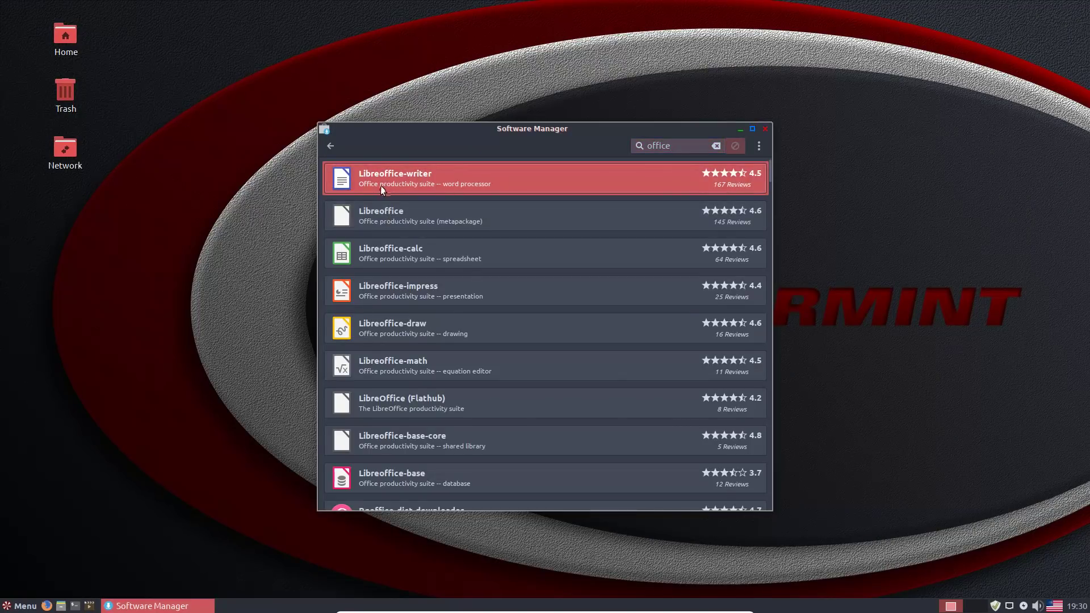
click(716, 187)
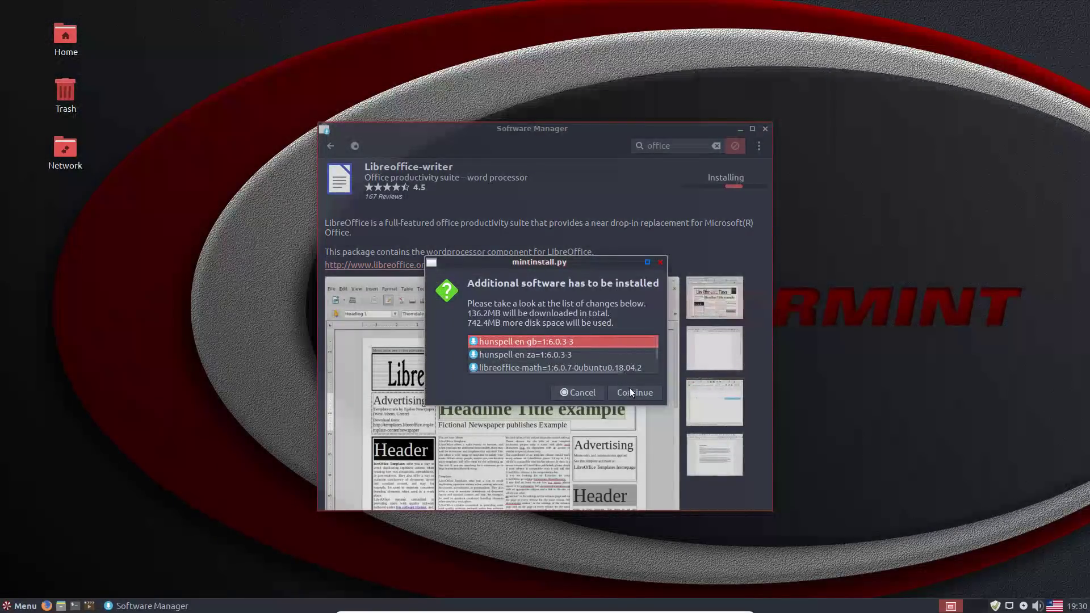
click(628, 388)
text(••••••)
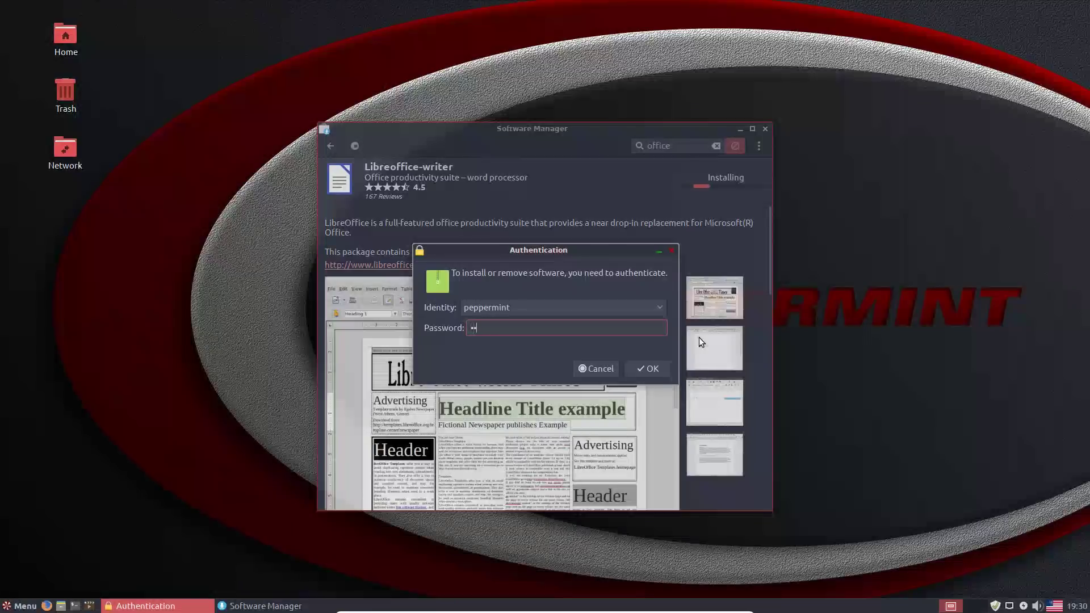
text(•••)
key(Return)
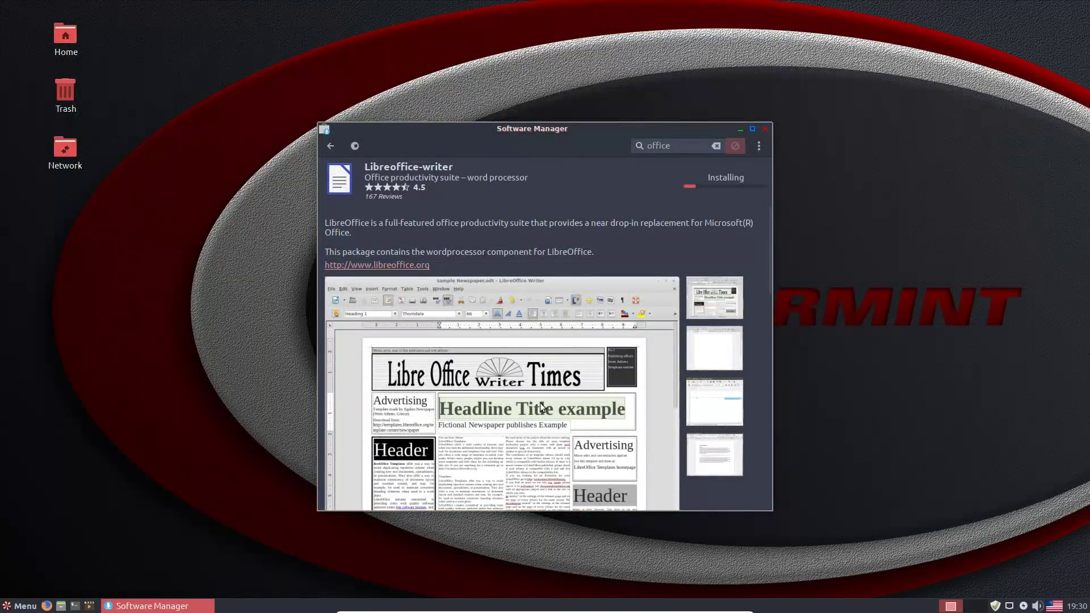
drag(558, 129, 874, 79)
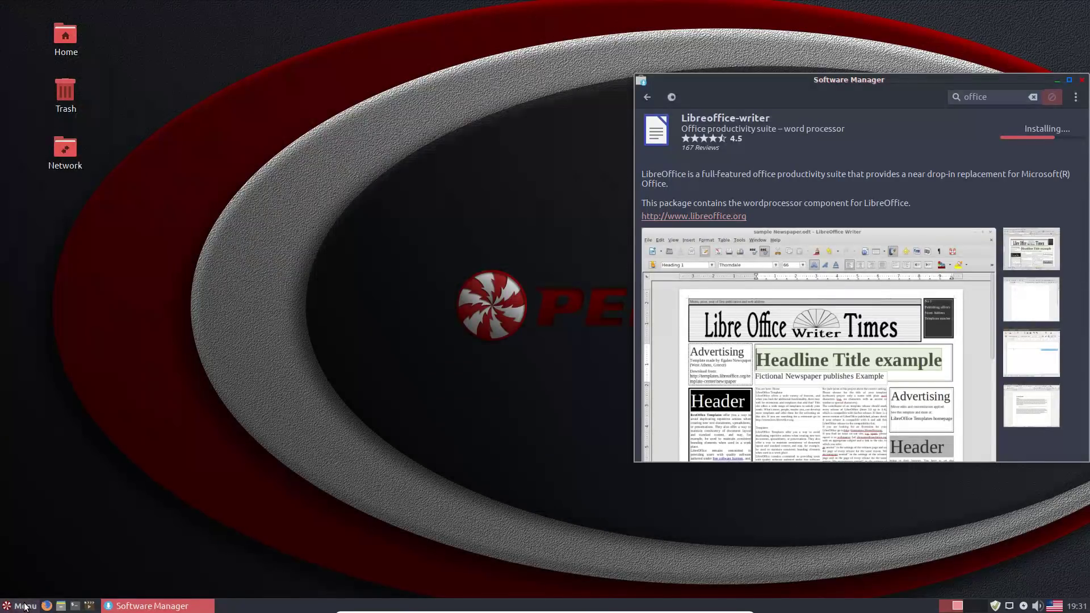
click(24, 605)
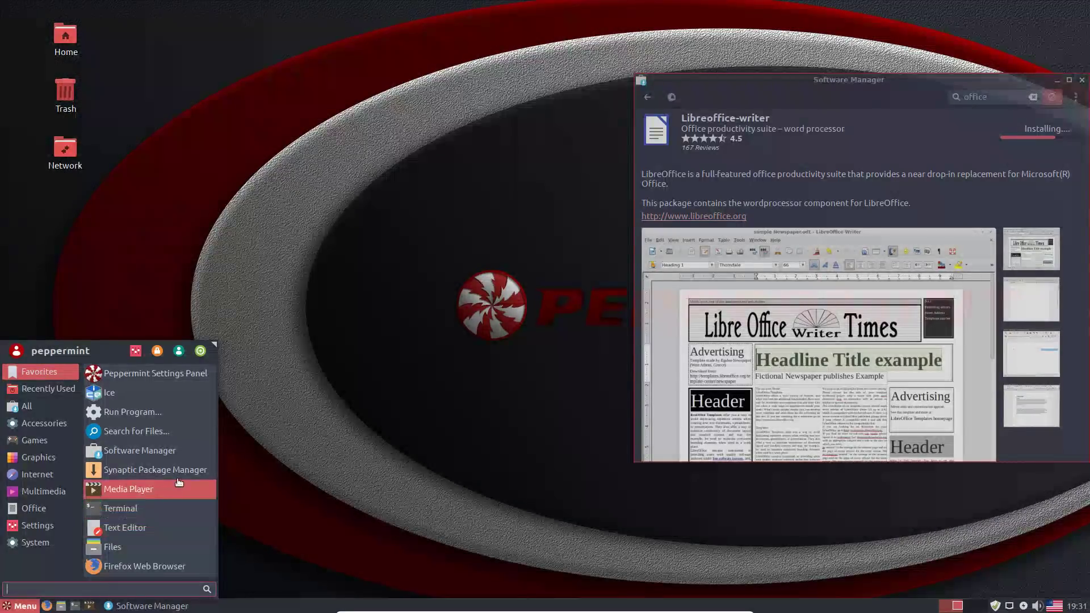
- Launch the Xplayer media player, view its 1.8.3 About info, and open its project website
click(212, 452)
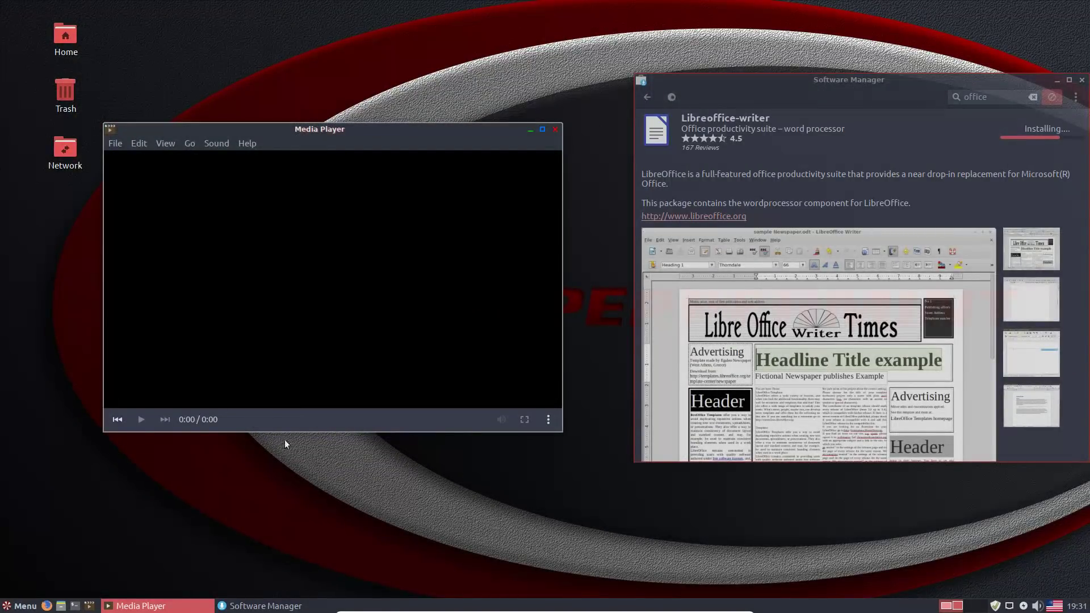
click(255, 143)
click(246, 181)
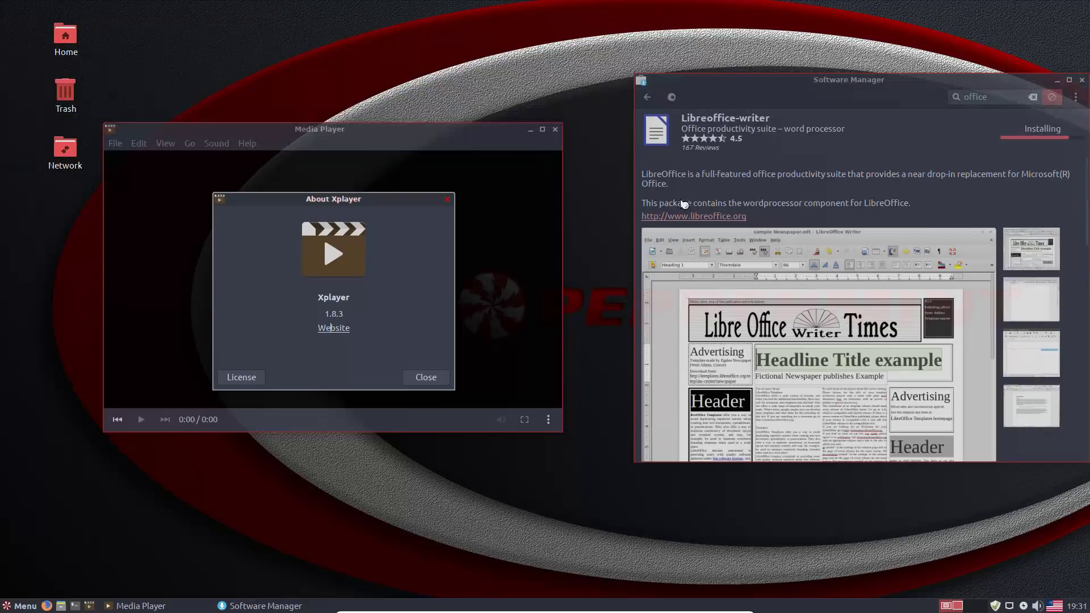
click(334, 328)
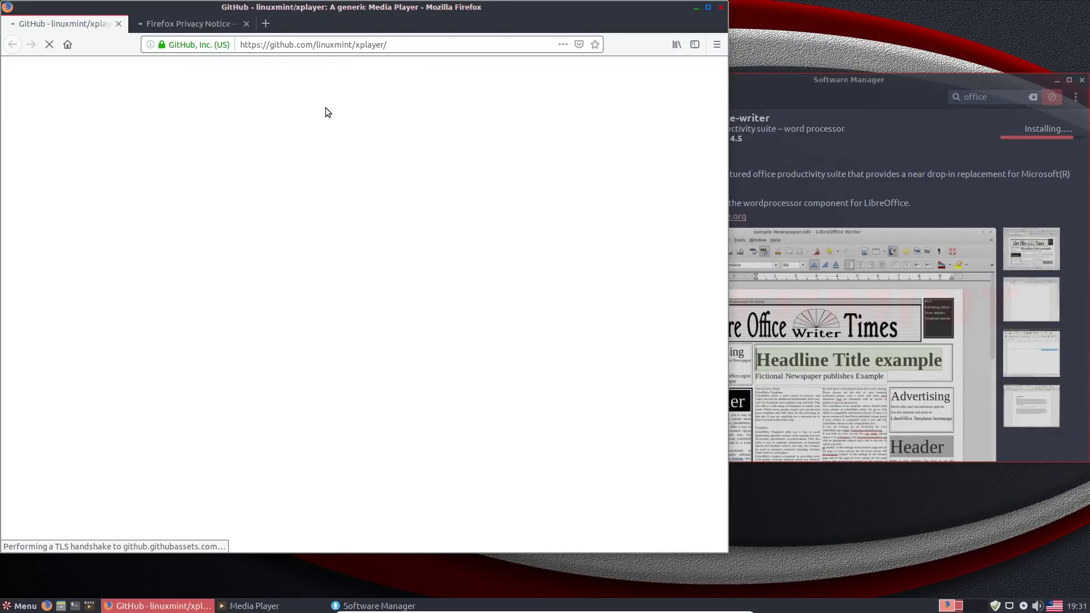
- Close Firefox and its tabs, the Xplayer About dialog, and the media player
click(720, 7)
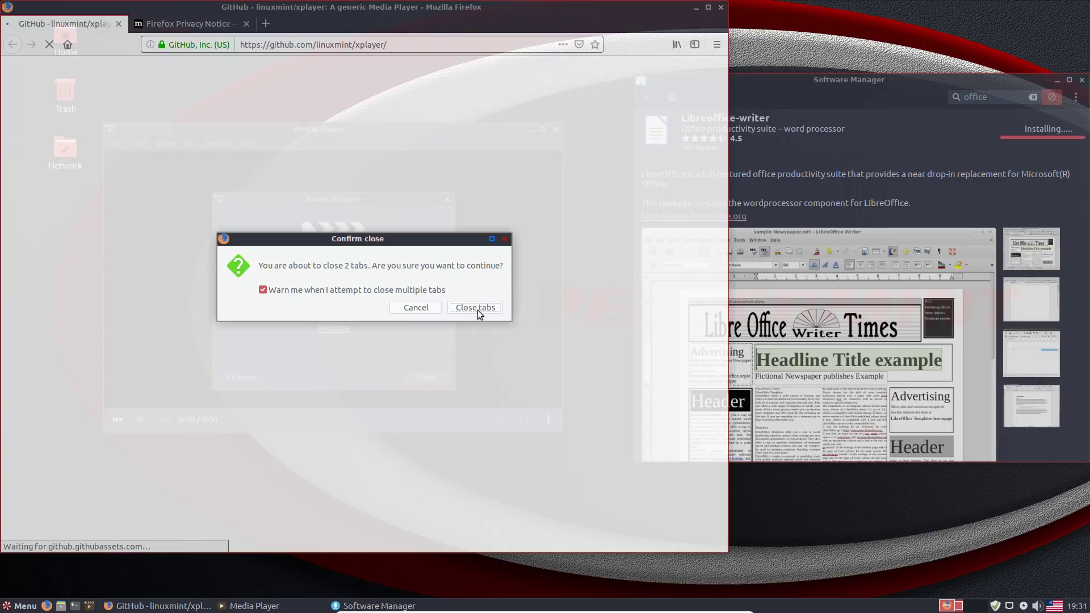
click(478, 310)
click(448, 200)
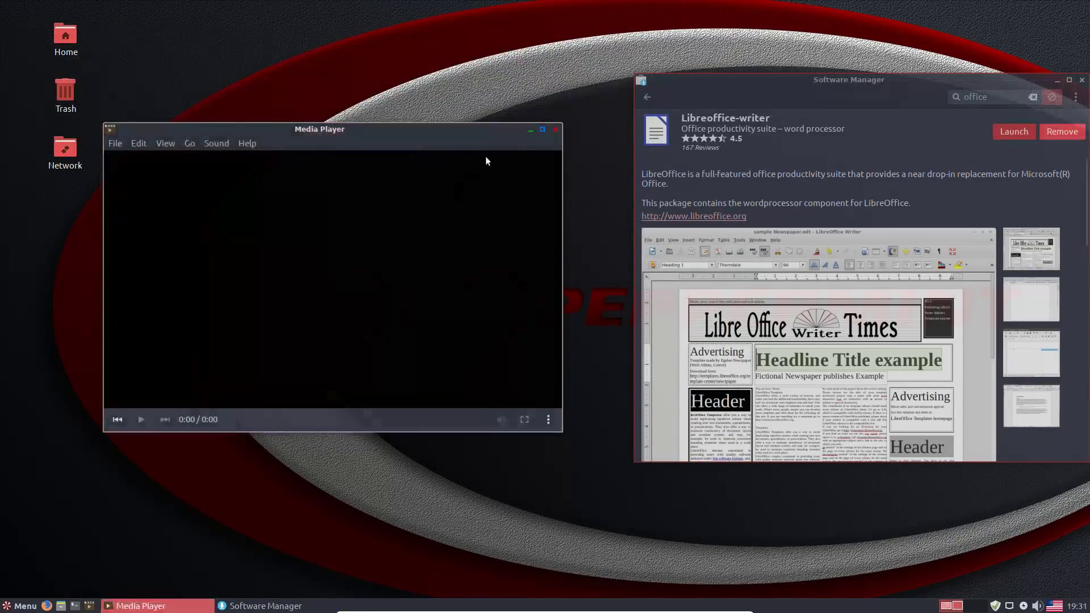
click(555, 130)
- Open the Home folder, view Nemo's 3.6.5 About info, then close Nemo and Software Manager
double_click(65, 36)
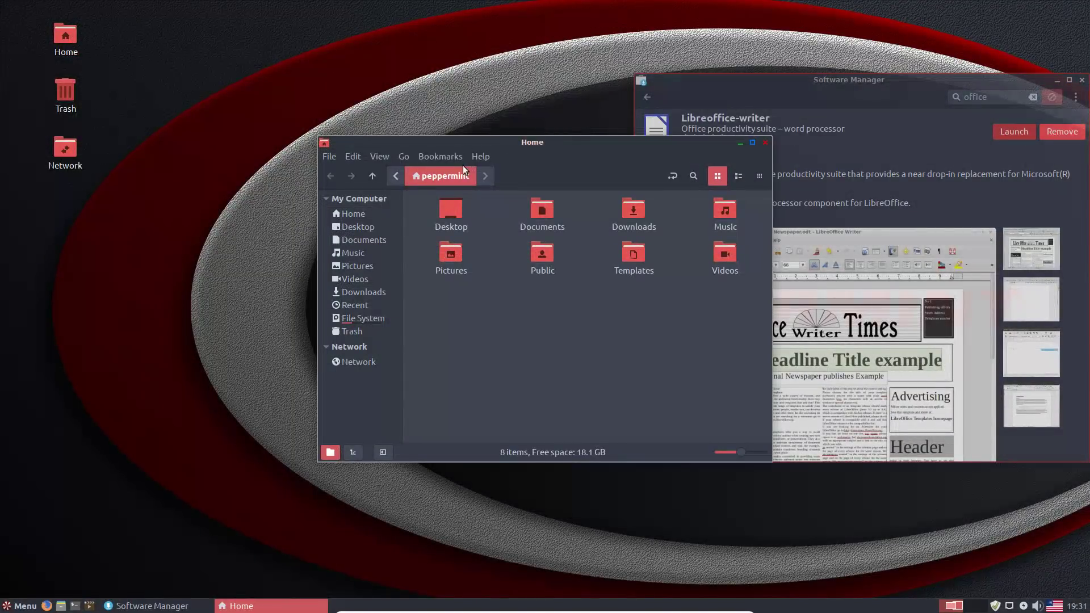
click(479, 157)
click(485, 187)
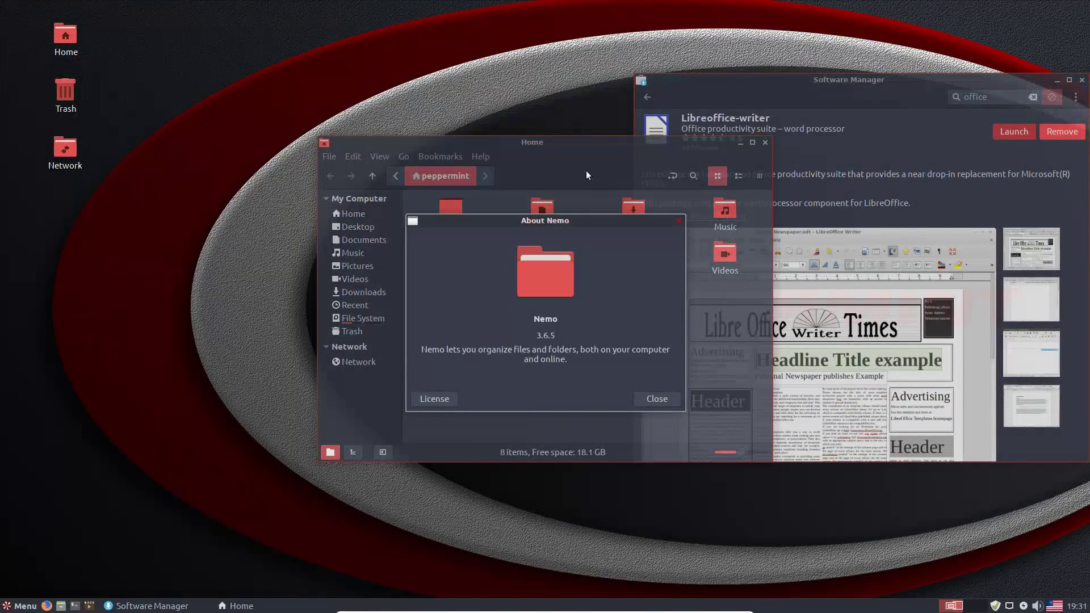
click(676, 221)
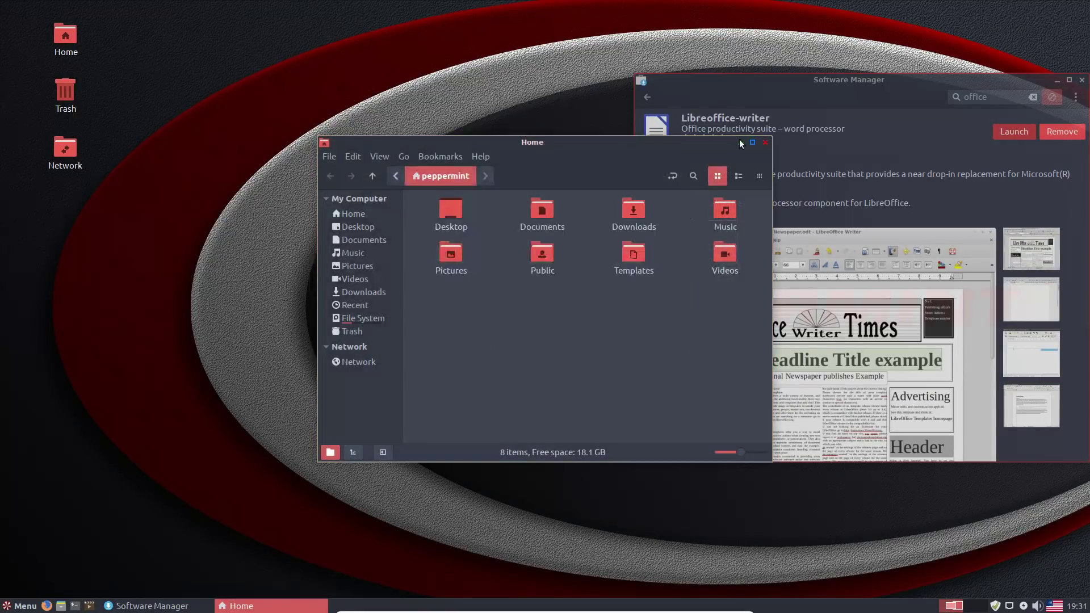
click(765, 142)
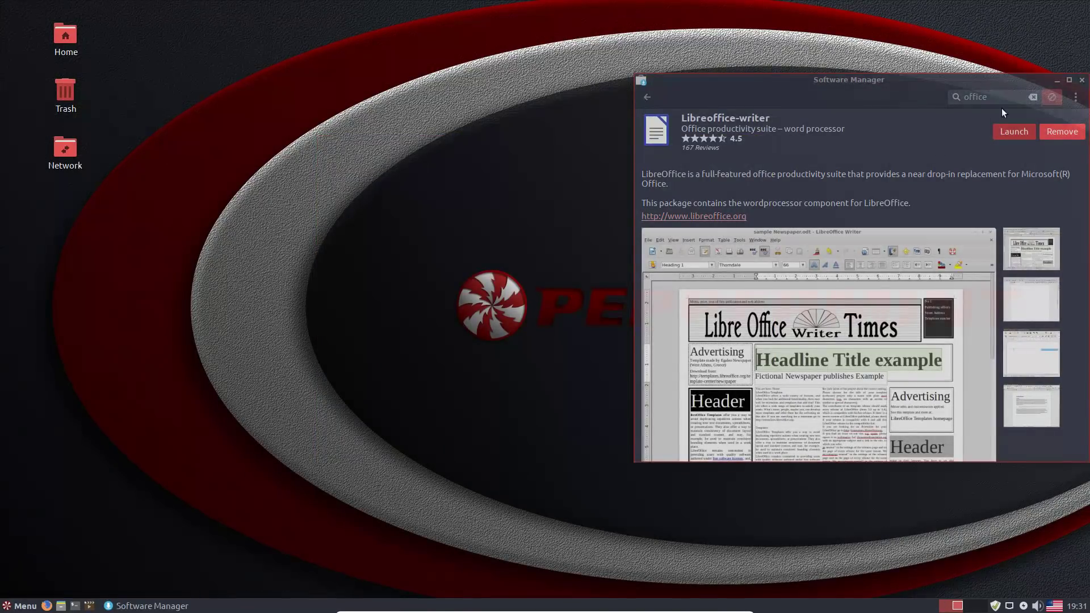
click(1081, 80)
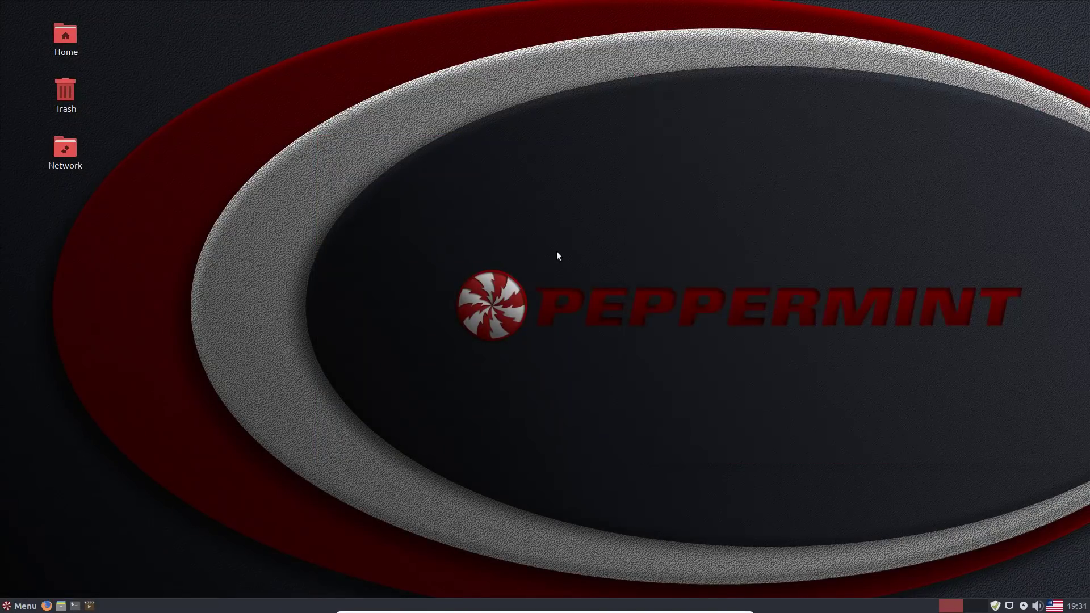
- Launch the newly installed LibreOffice Writer from the menu's Office category
click(27, 609)
mouse_move(39, 495)
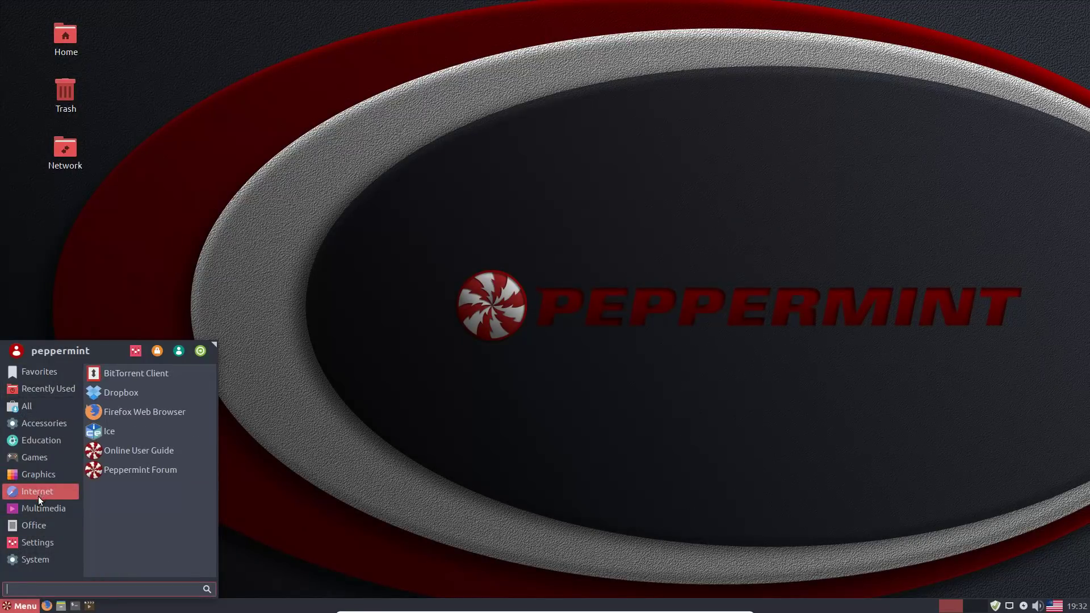
mouse_move(31, 525)
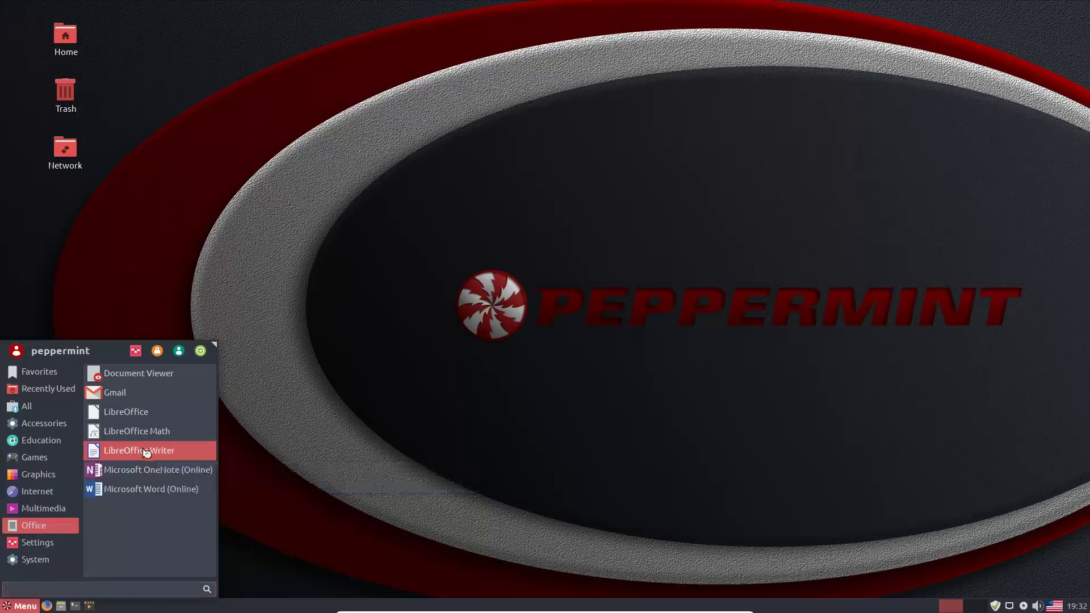
click(147, 452)
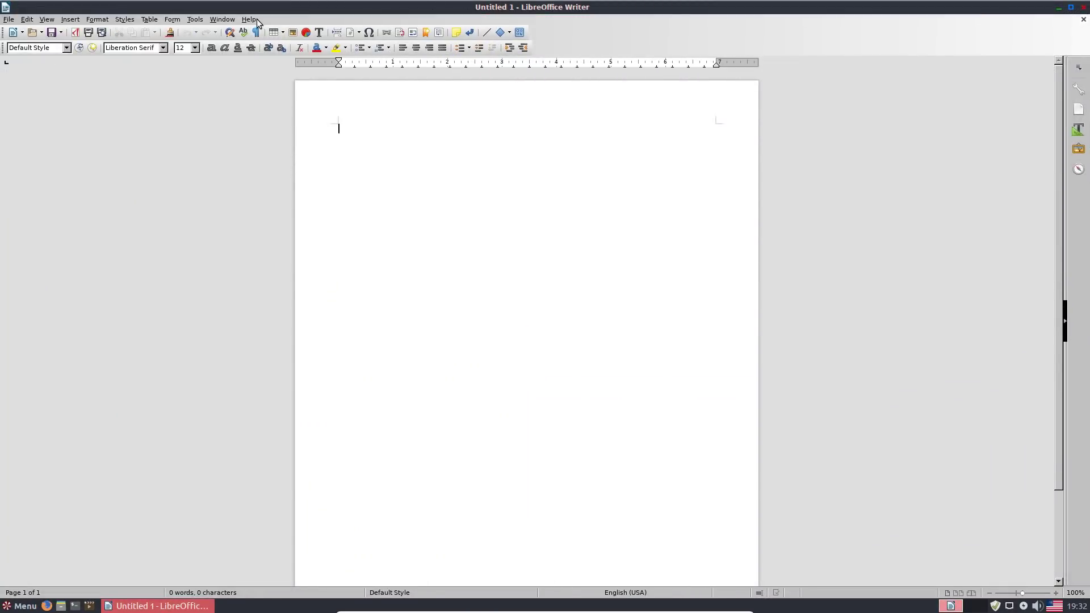
- View the LibreOffice version details under Help > About LibreOffice, then close them
click(250, 20)
click(289, 147)
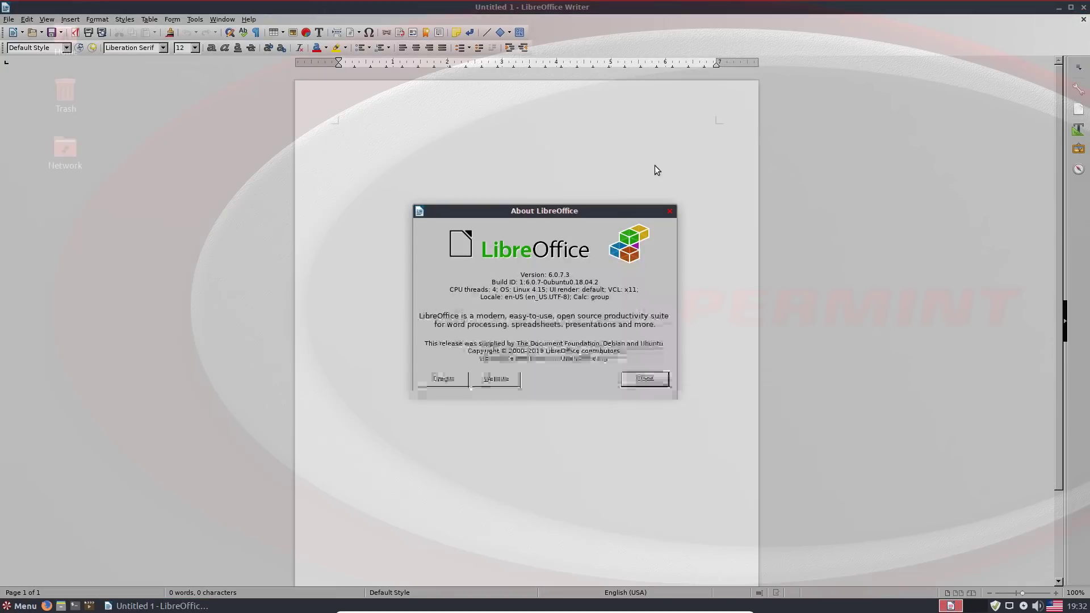
click(669, 211)
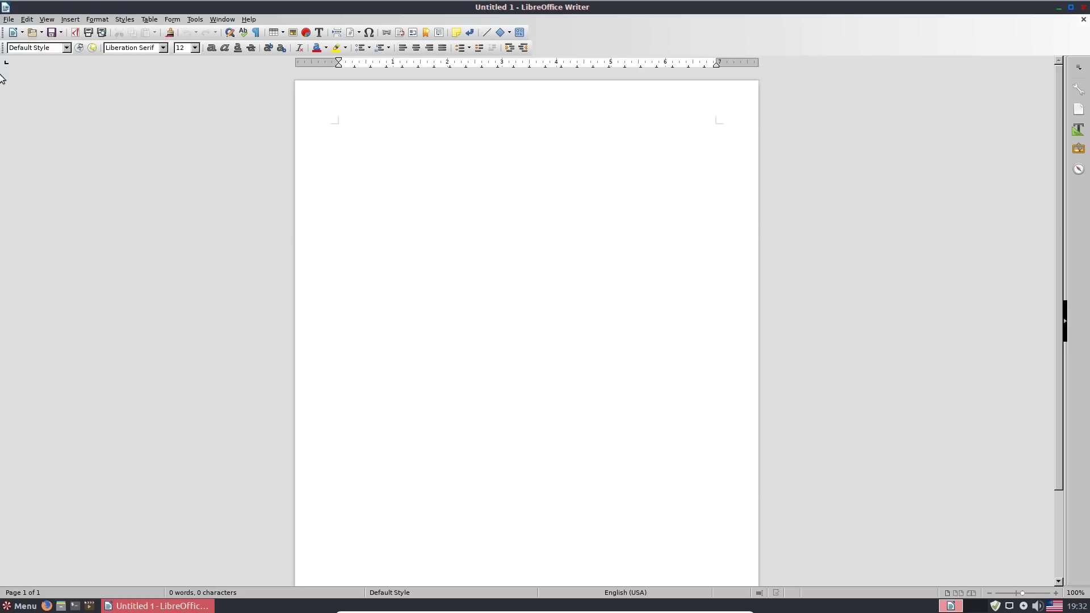
- Type 'speeling' and correct it to 'Spelling' using the spelling suggestions
click(223, 20)
click(223, 19)
text(speeling)
key(Return)
right_click(362, 129)
click(409, 208)
click(410, 157)
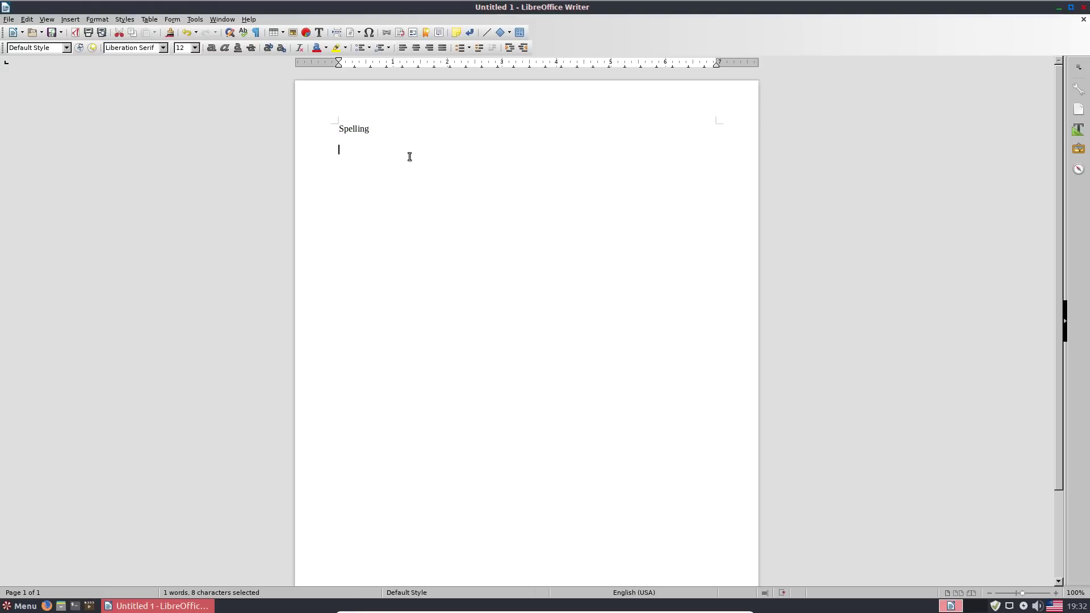
- Close the Writer document without saving it
right_click(355, 132)
mouse_move(395, 269)
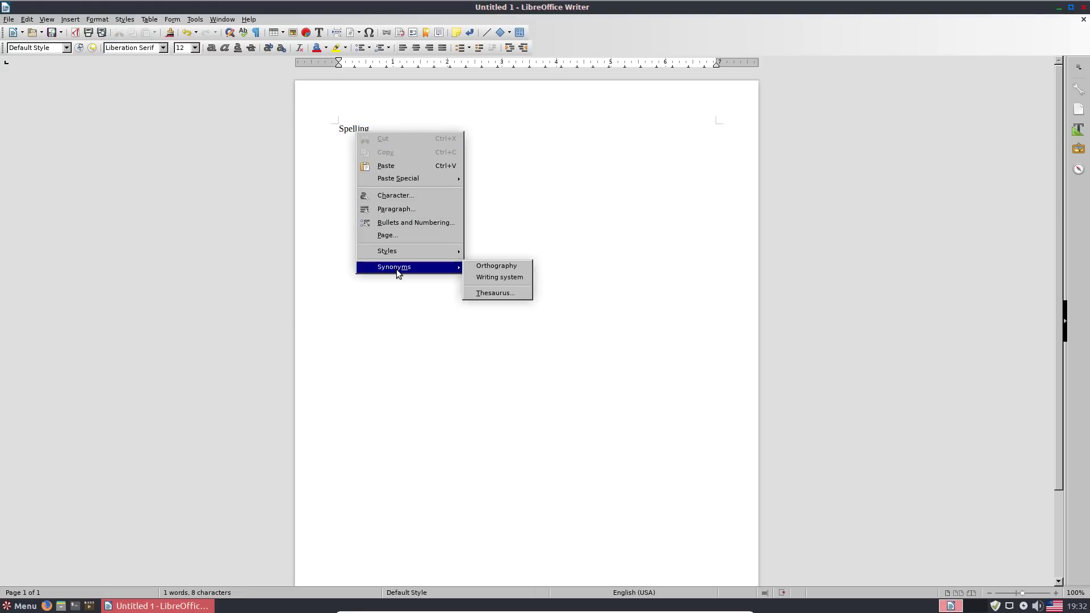
click(346, 55)
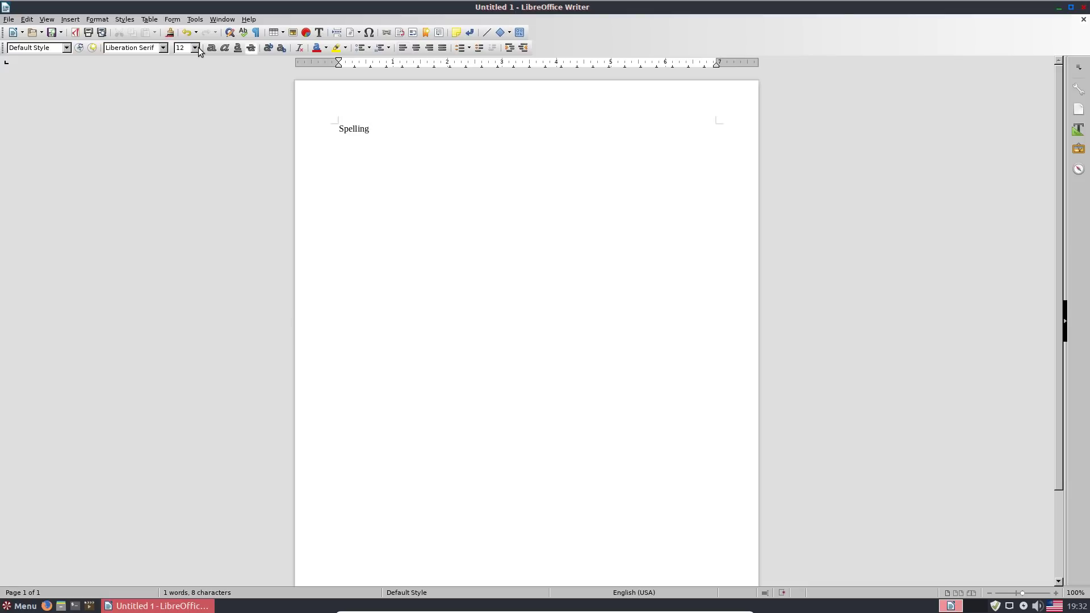
click(222, 19)
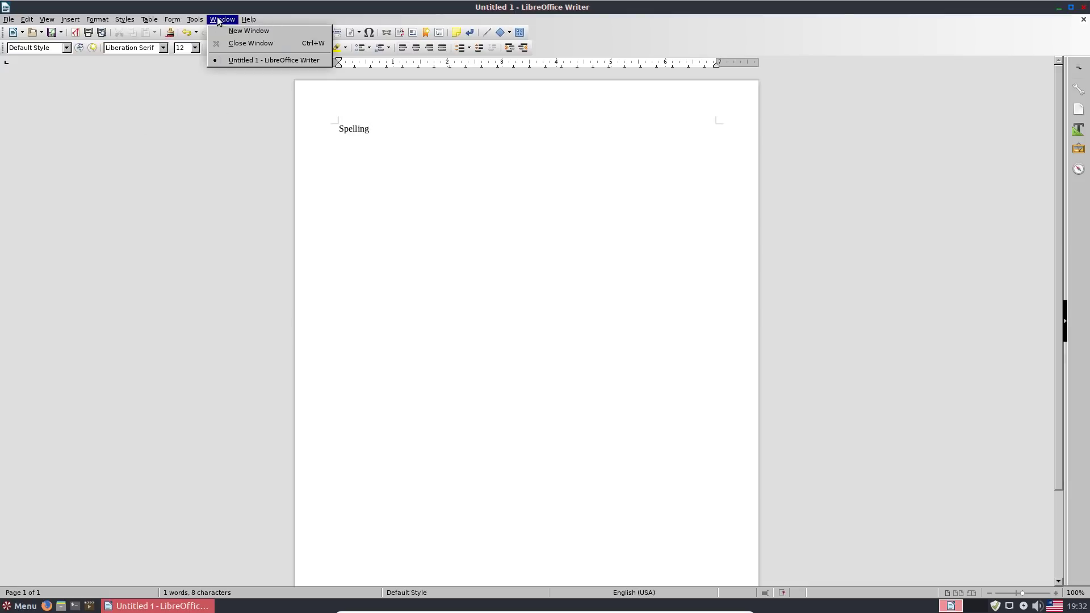
click(1059, 51)
click(1084, 7)
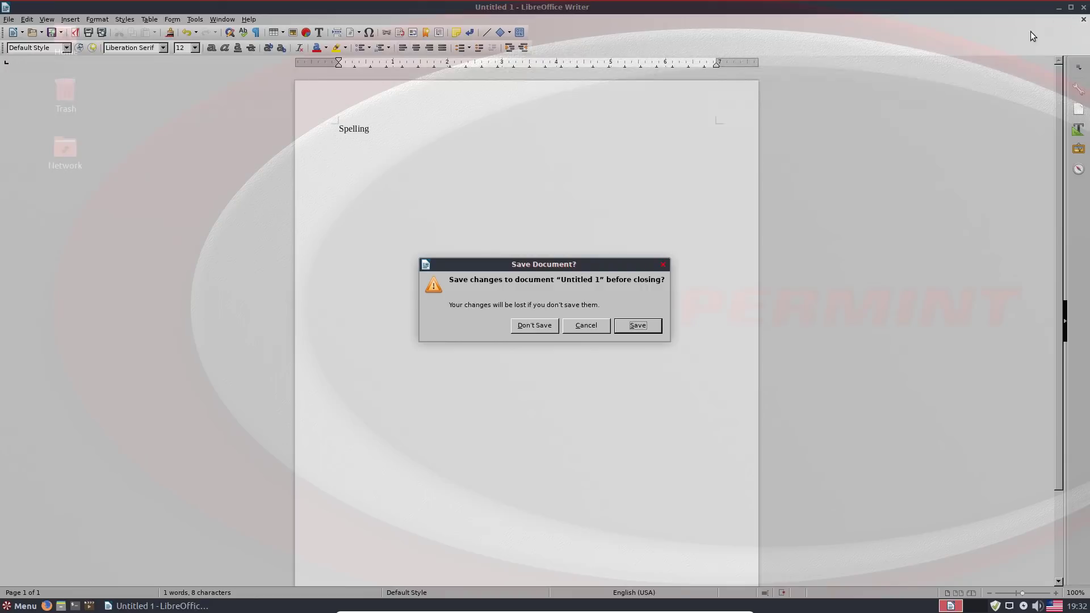
click(551, 325)
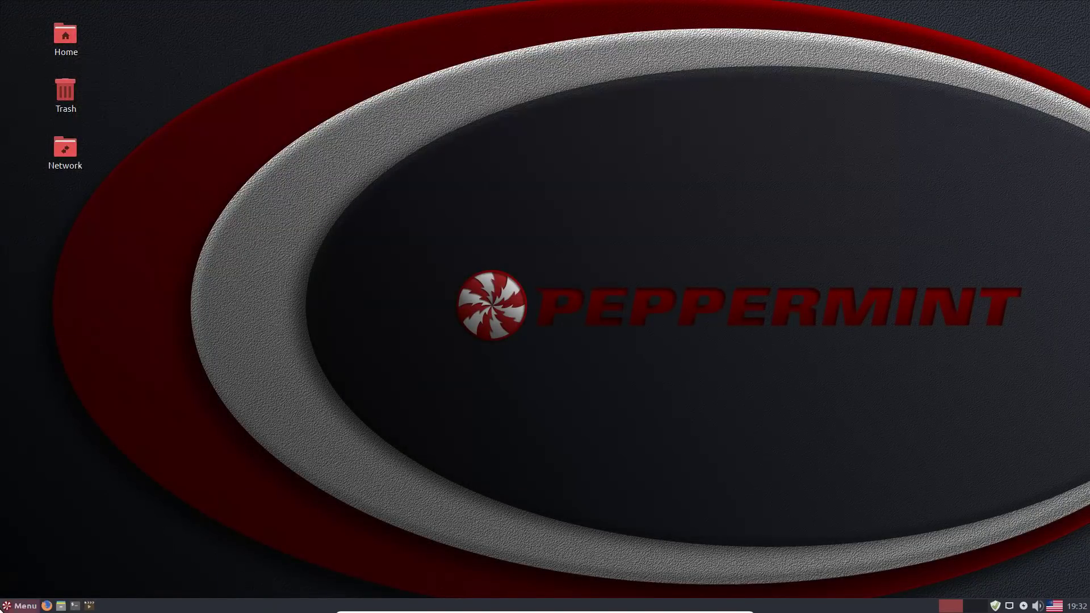
click(22, 606)
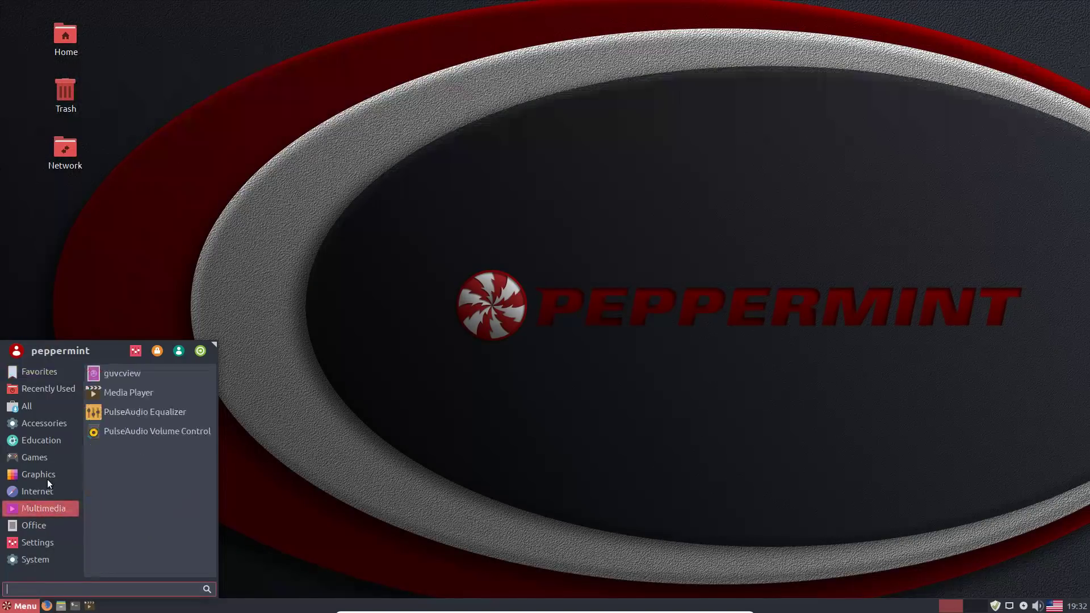
mouse_move(22, 439)
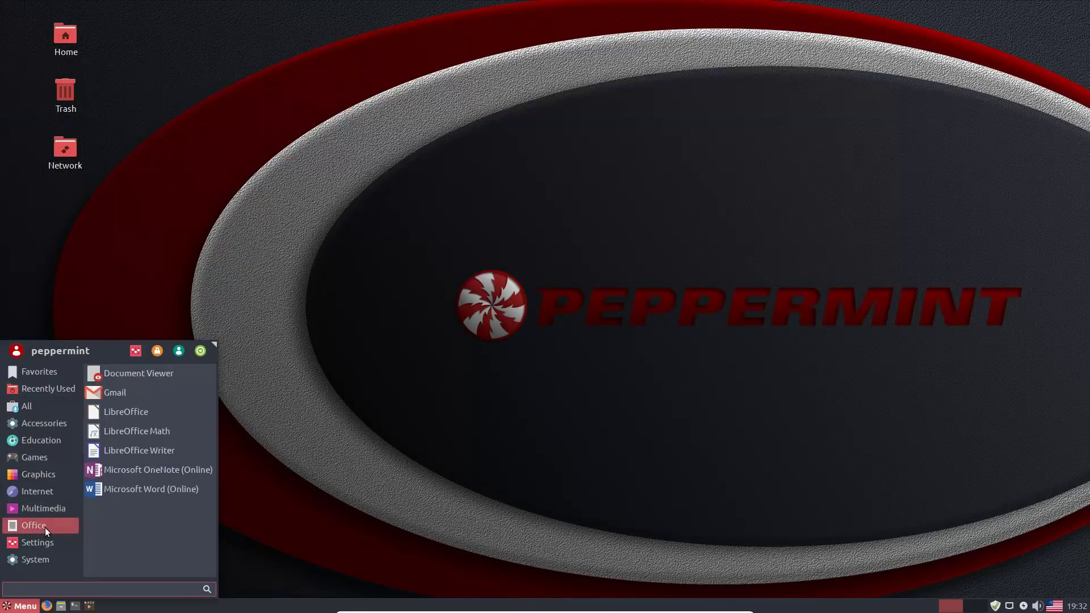
mouse_move(41, 549)
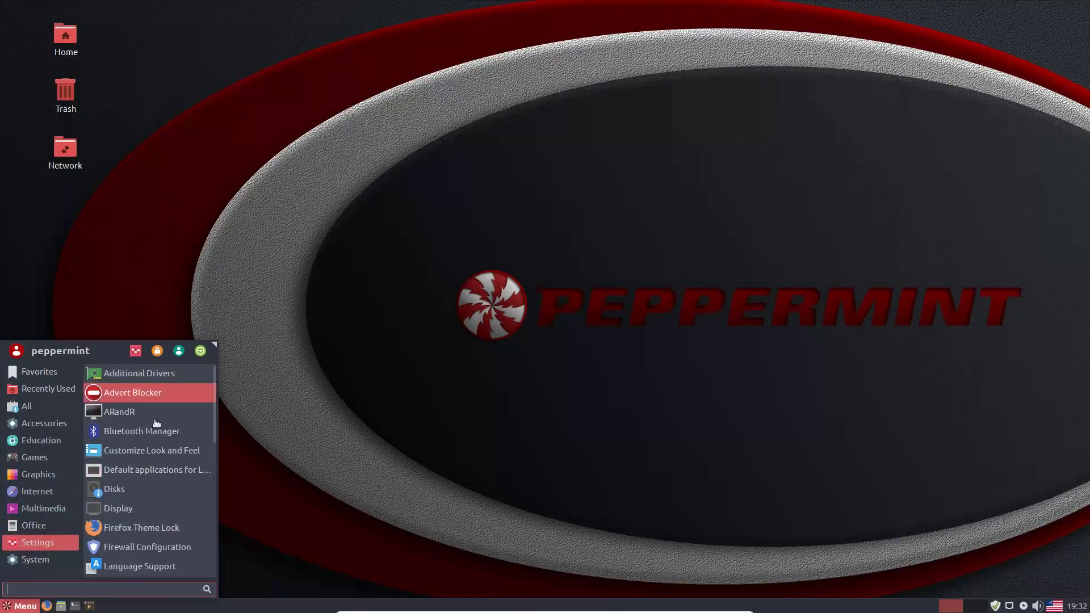
scroll(172, 456, down, 1)
scroll(172, 437, down, 1)
scroll(172, 437, up, 3)
click(571, 140)
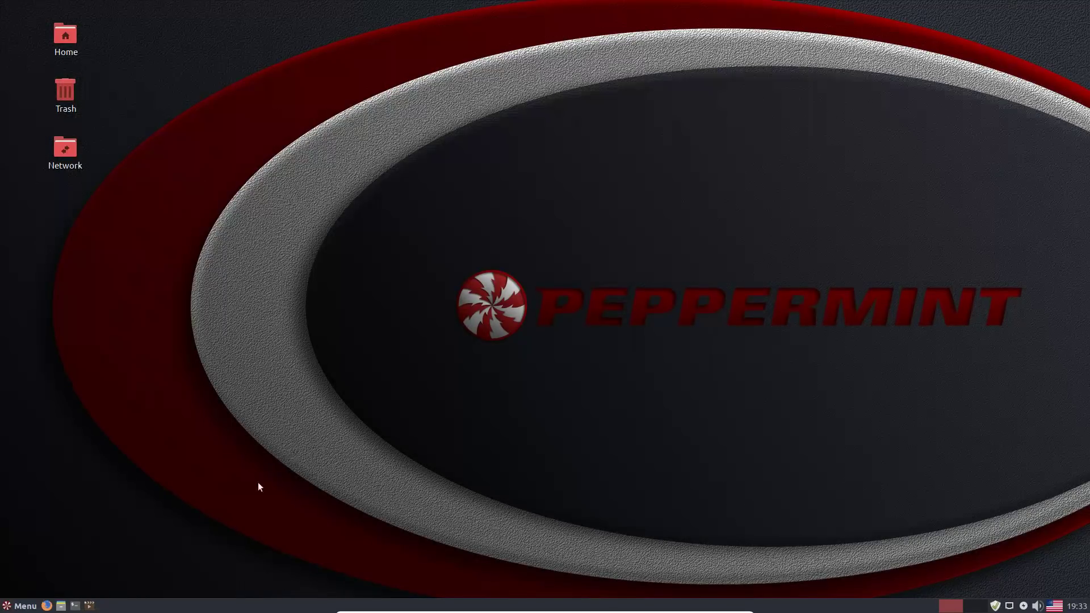
- Open the Home folder in the Nemo file manager and move its window up and right
click(34, 606)
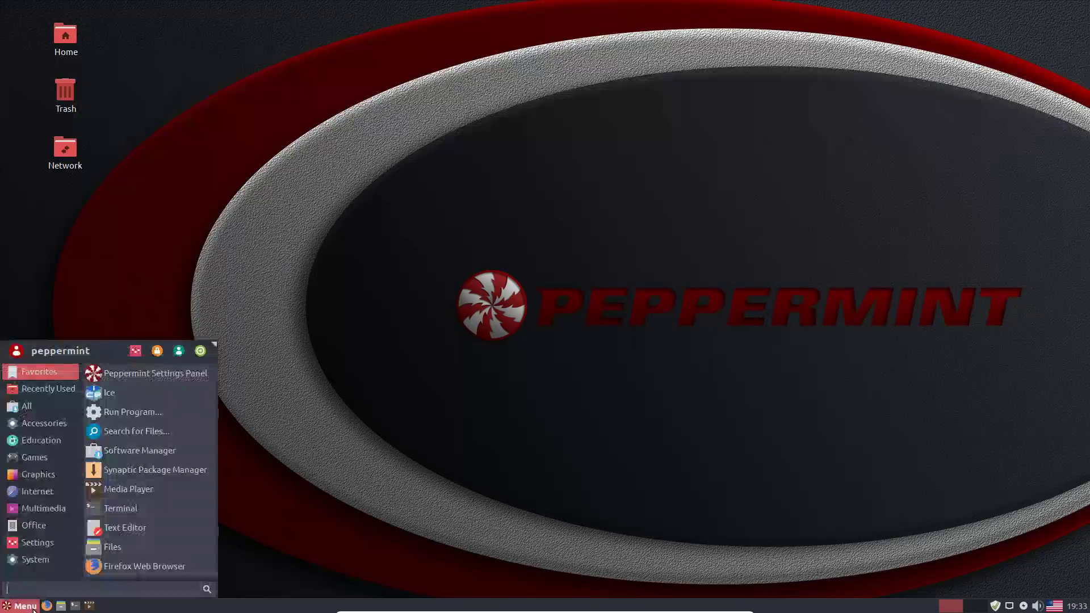
click(540, 377)
click(62, 606)
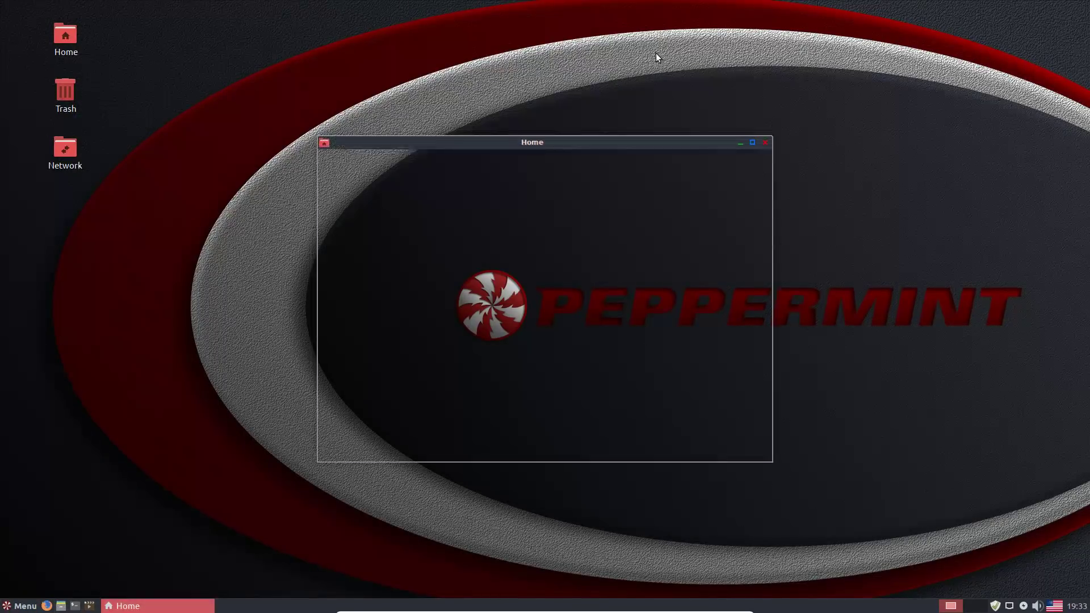
drag(604, 166, 863, 102)
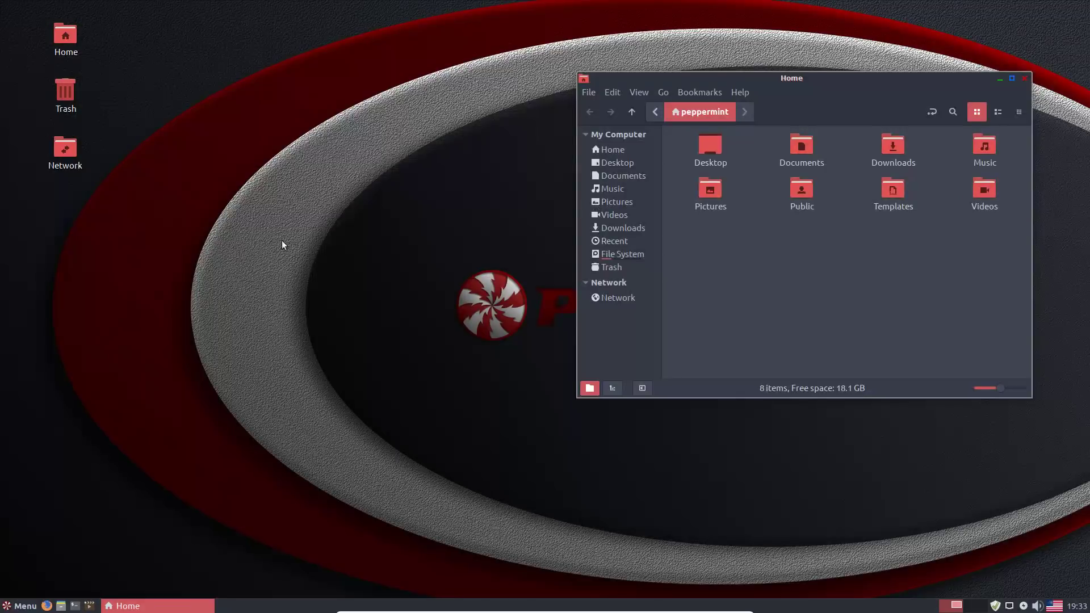
- Check the desktop's Create New Document menu, then enter the empty Templates folder
right_click(267, 236)
mouse_move(358, 267)
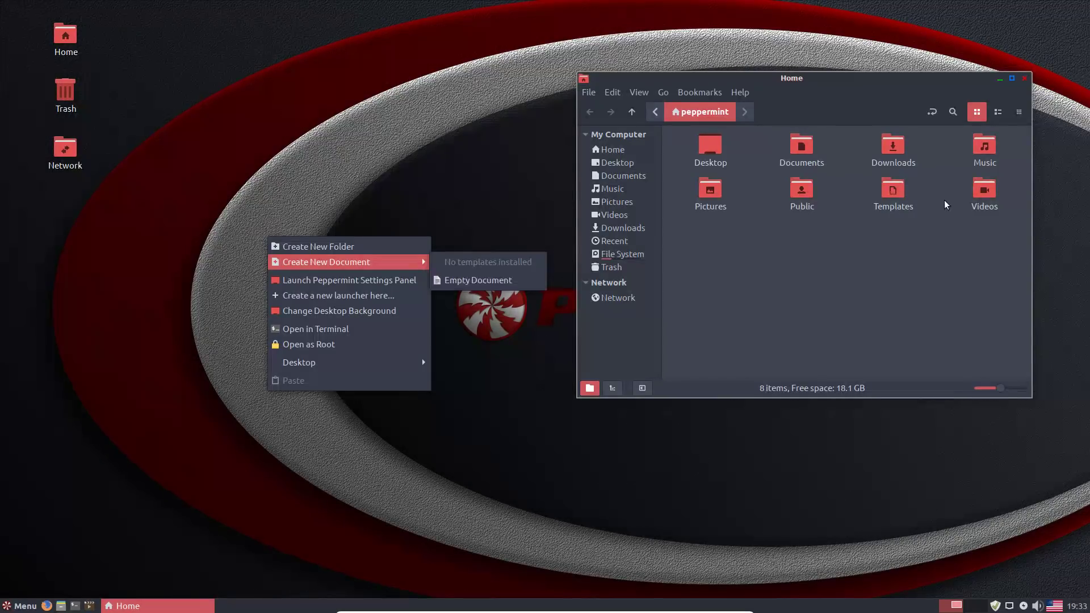
click(904, 203)
double_click(893, 190)
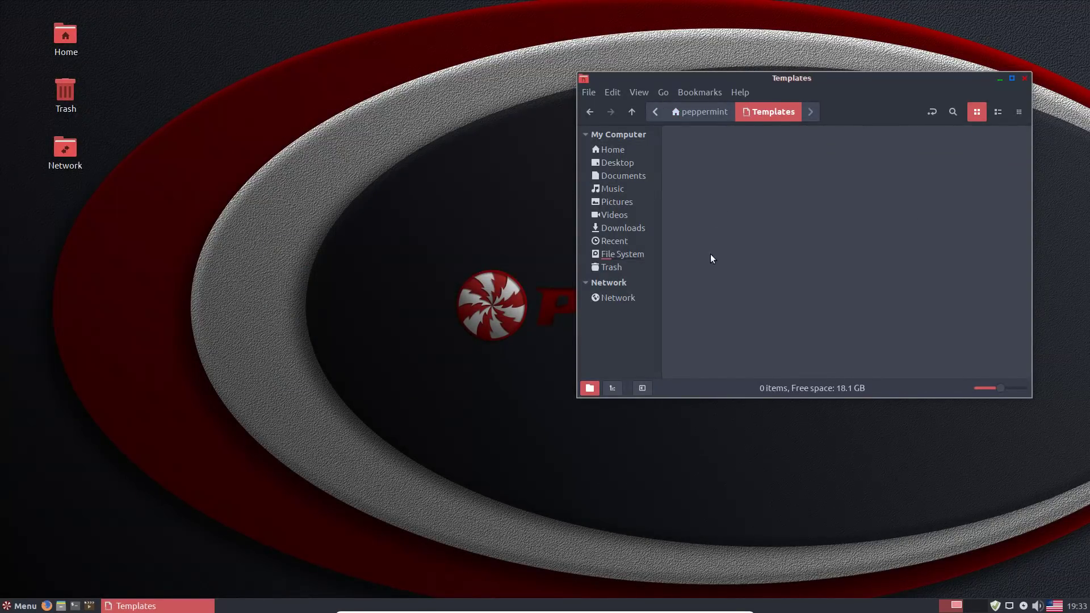
- Launch LibreOffice Writer by searching 'libre' in the applications menu
click(20, 605)
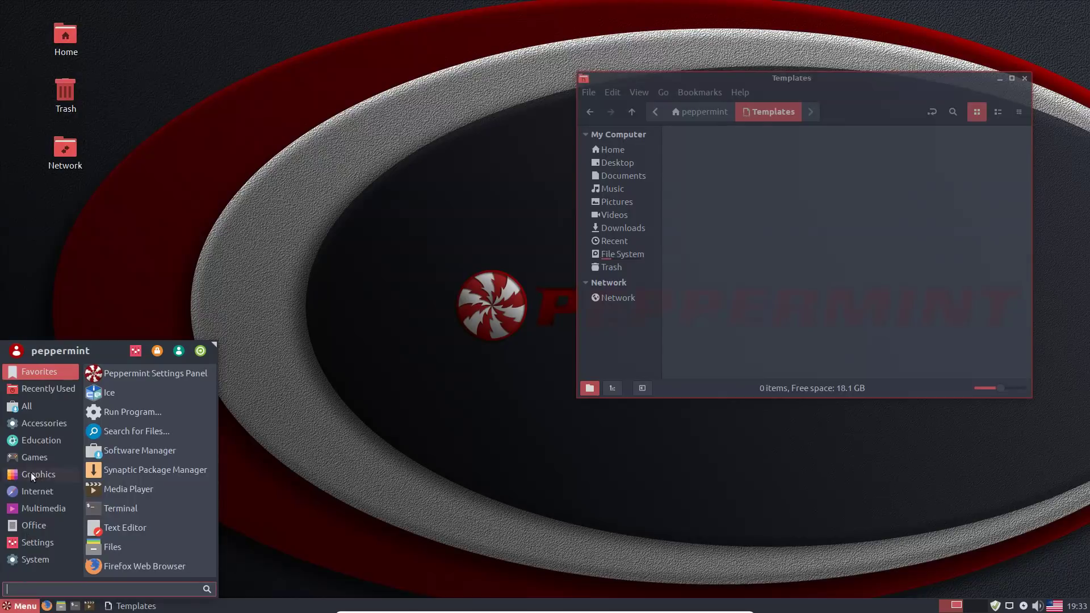
text(libre)
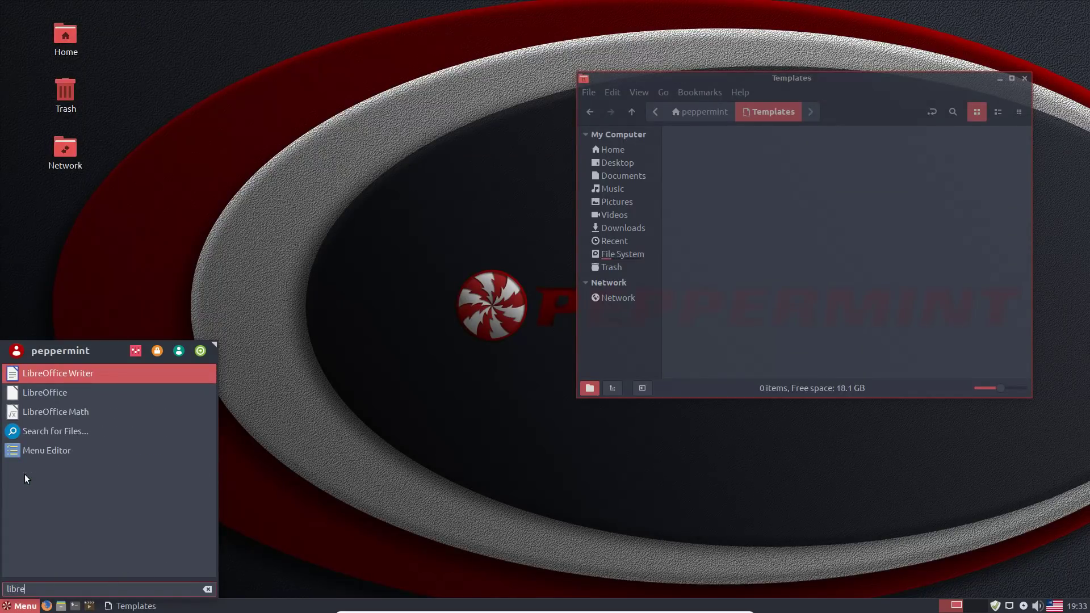
click(80, 375)
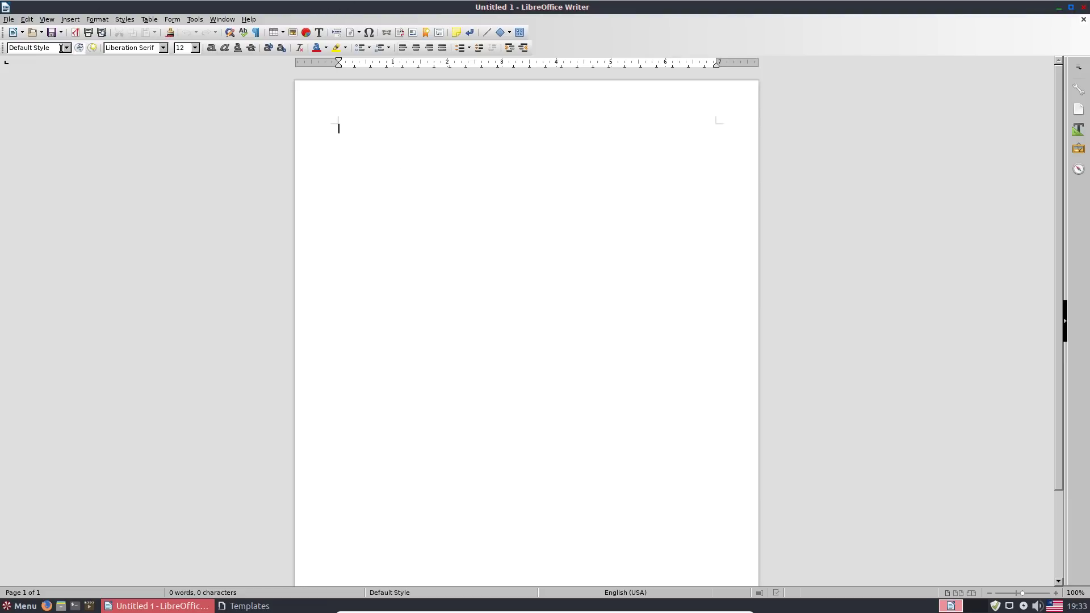
click(8, 19)
click(165, 29)
- Set the document font to Liberation Sans from the Font Name list
click(164, 48)
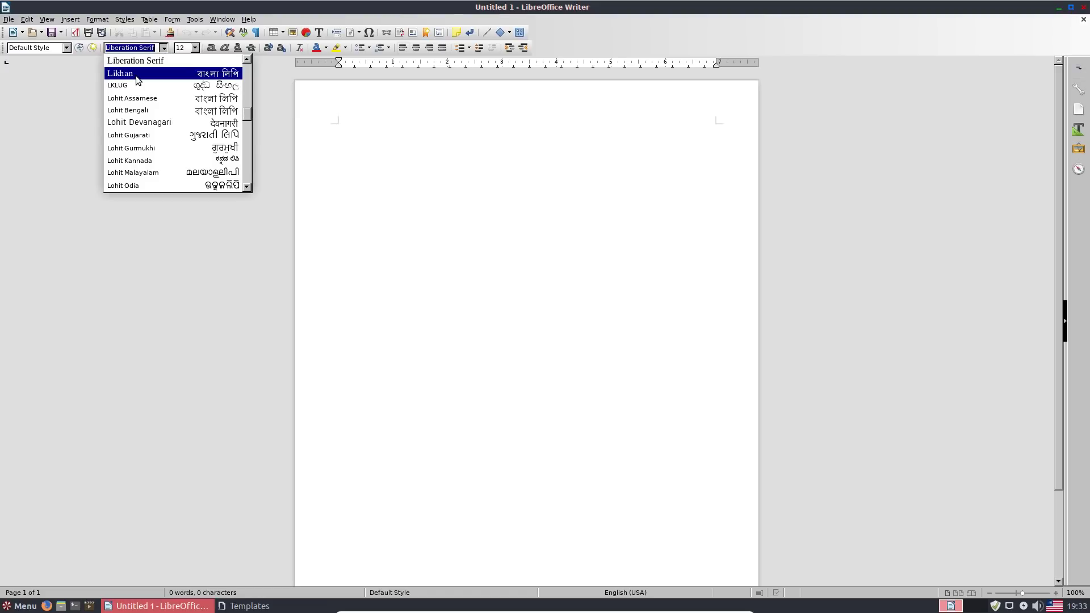
text(S)
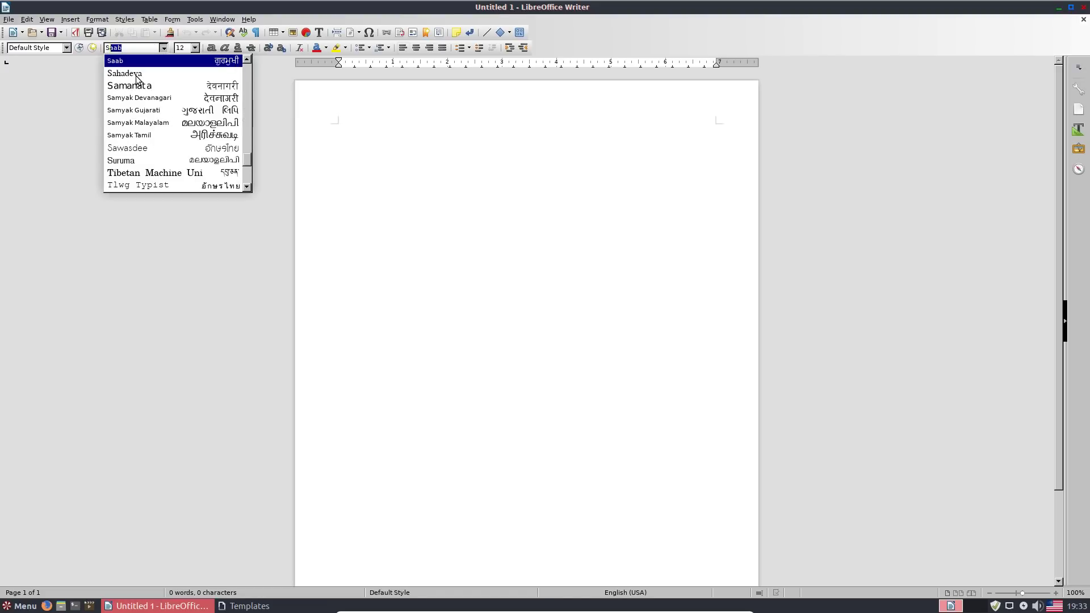
text(e)
key(BackSpace)
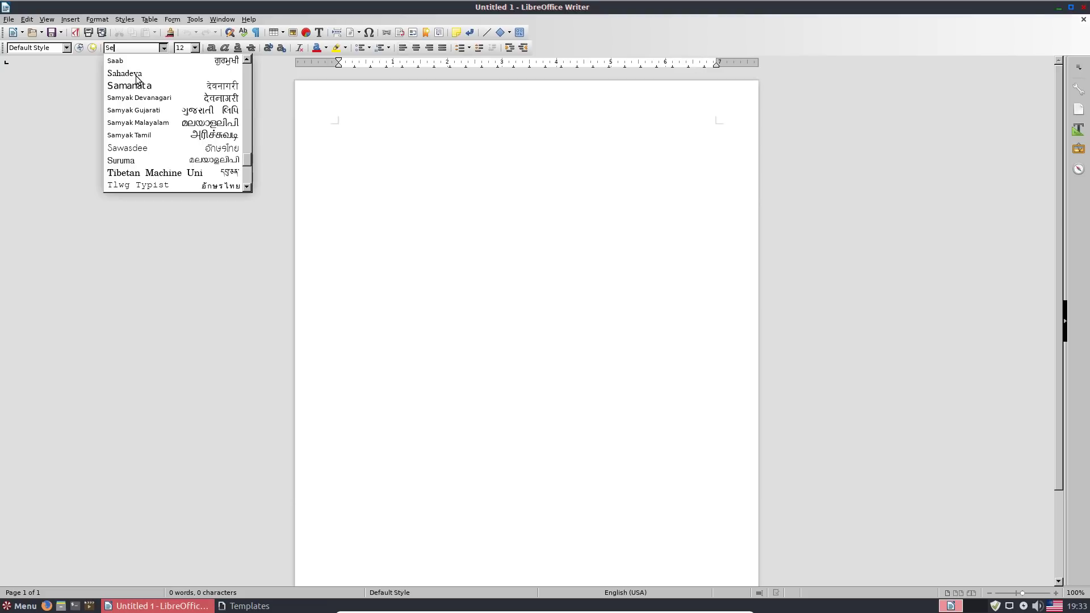
key(BackSpace)
key(BackSpace)
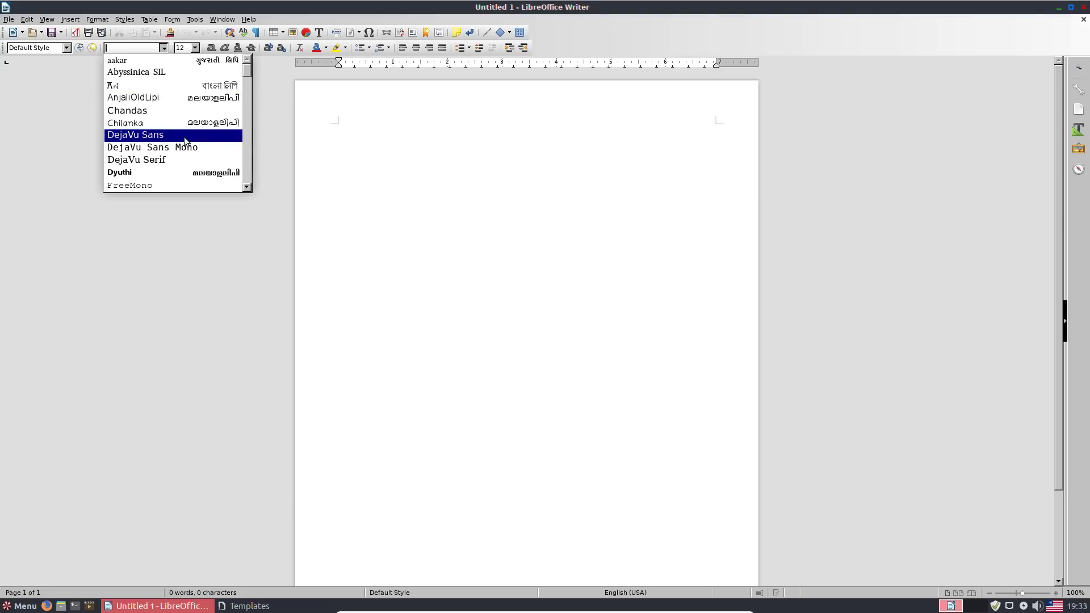
scroll(159, 170, down, 2)
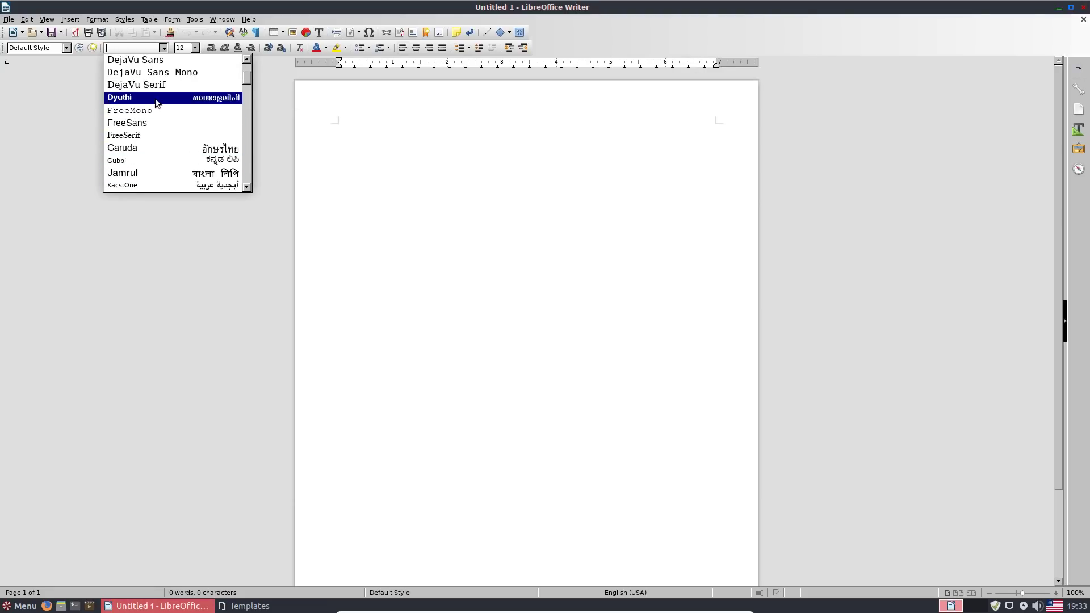
scroll(159, 164, down, 3)
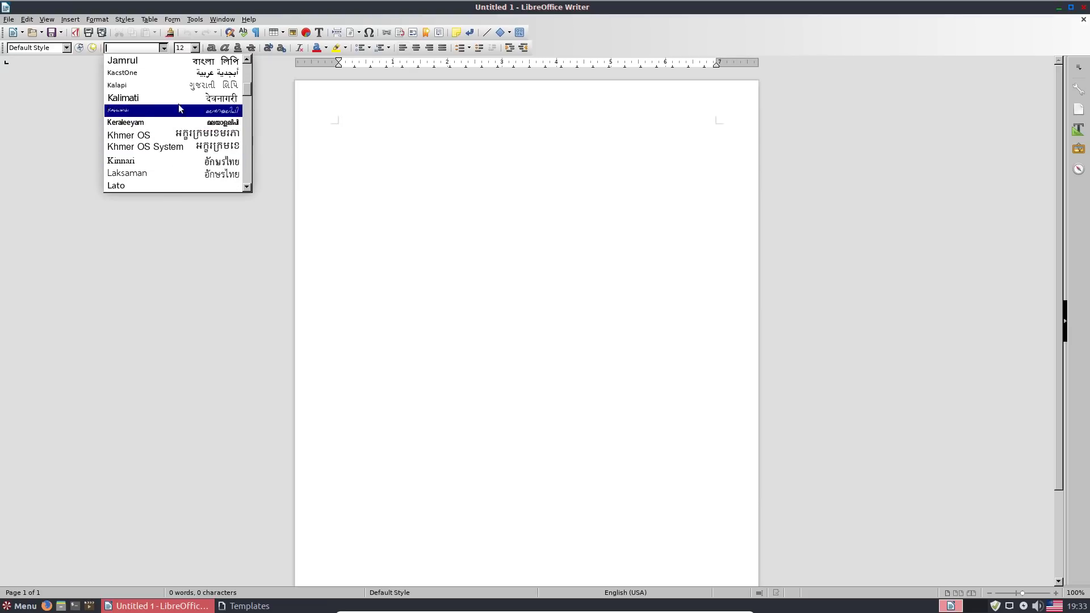
scroll(174, 122, down, 3)
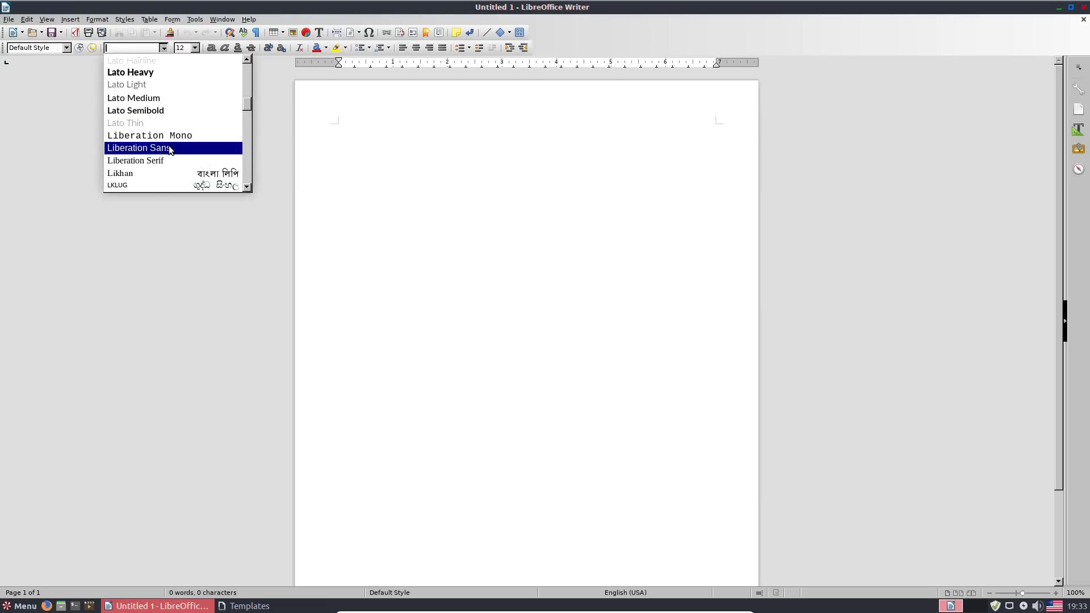
click(170, 149)
- Type the trial word 'Tired' and erase it so the page stays blank
text(Tired)
key(BackSpace)
key(BackSpace)
key(BackSpace)
key(BackSpace)
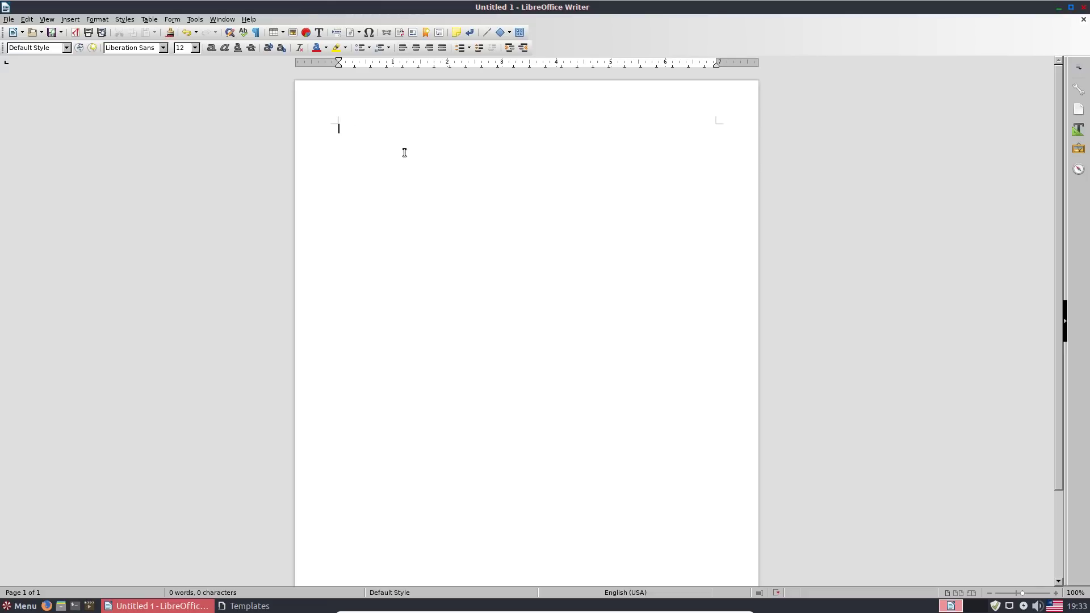
click(9, 20)
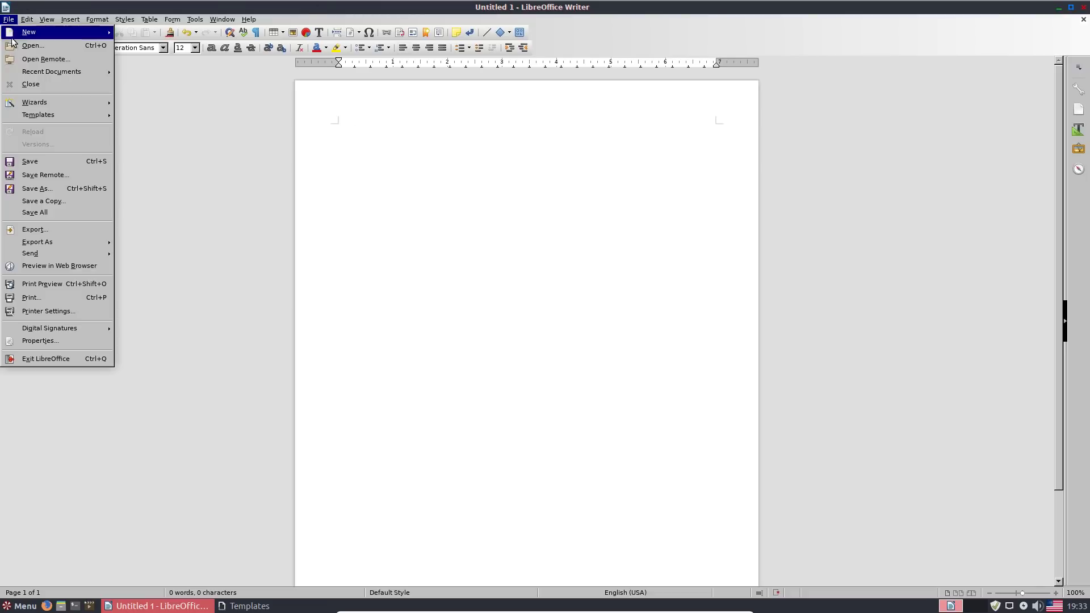
- In Save As, move from Documents up to Home and into the Templates folder
click(45, 193)
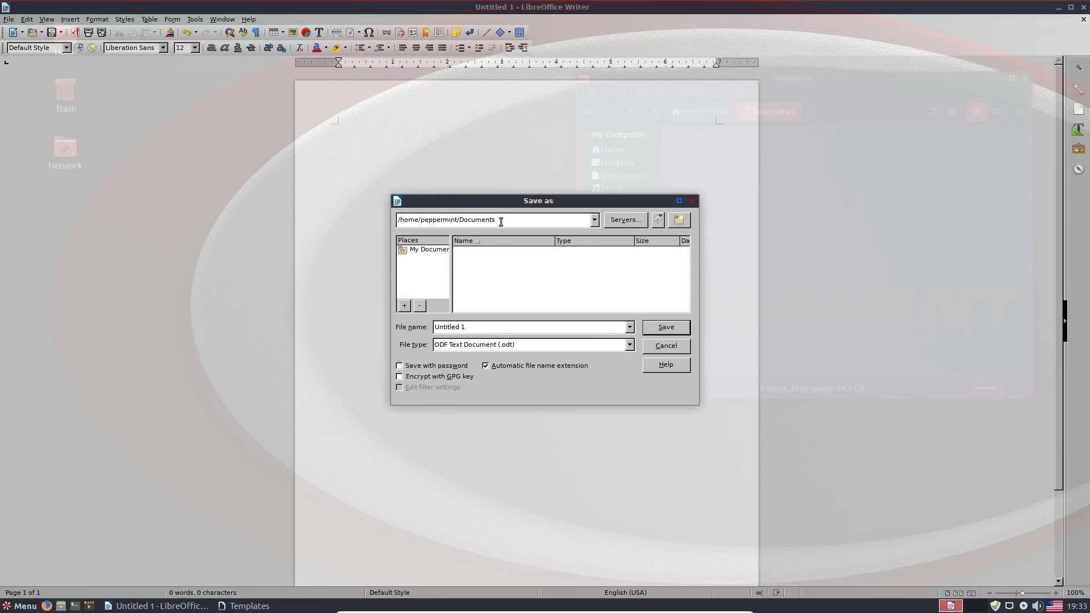
click(595, 219)
click(594, 220)
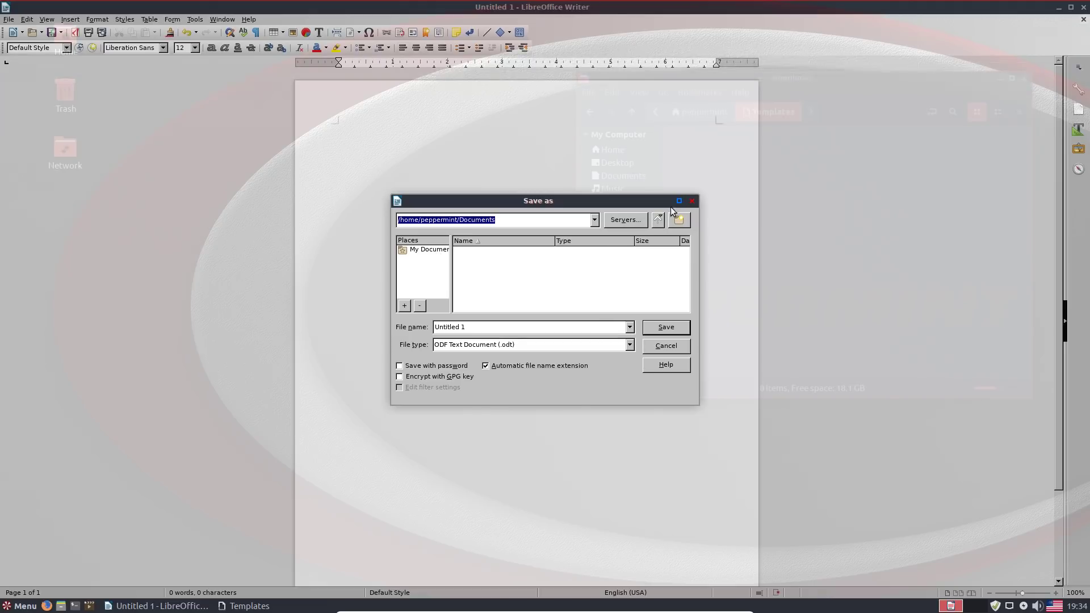
click(658, 221)
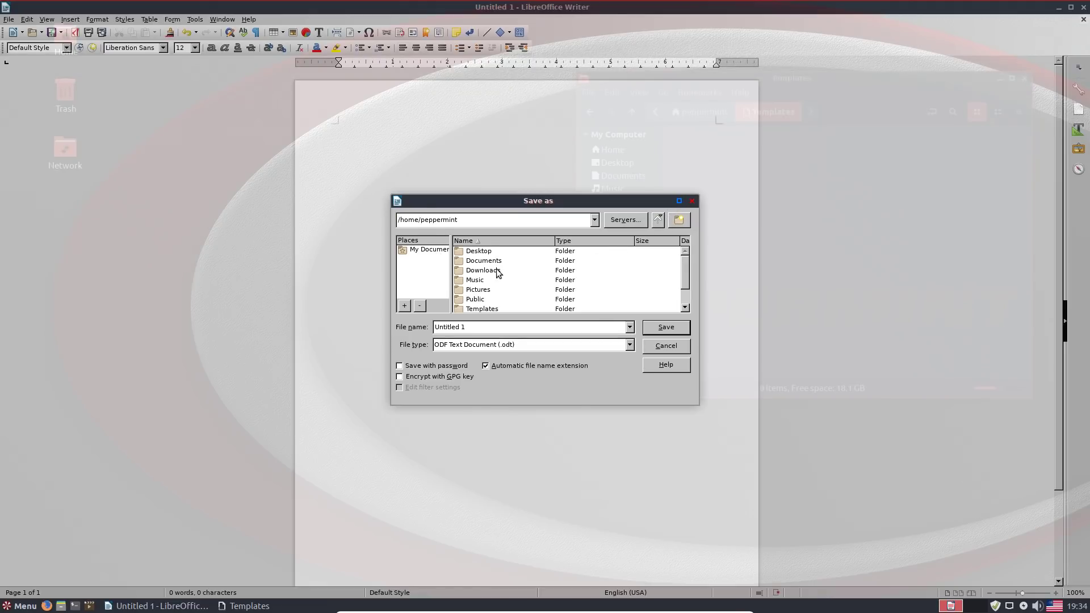
click(481, 310)
double_click(481, 309)
- Save the blank document as 'Writer Document' in Templates and close Writer
drag(480, 328, 414, 320)
text(Writer)
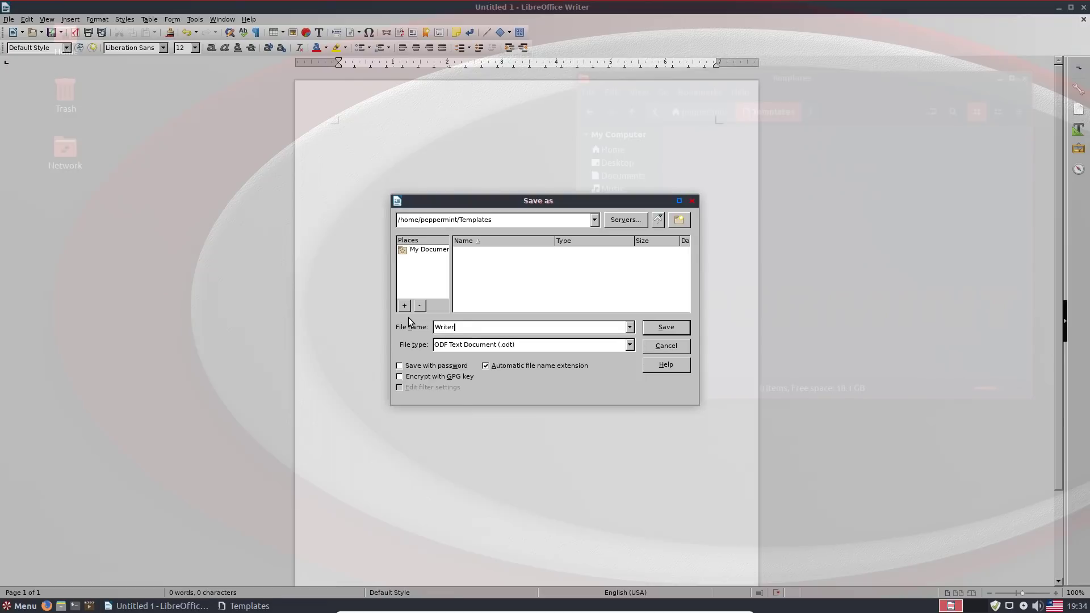
key(BackSpace)
key(BackSpace)
key(BackSpace)
key(BackSpace)
key(BackSpace)
key(BackSpace)
key(BackSpace)
click(663, 332)
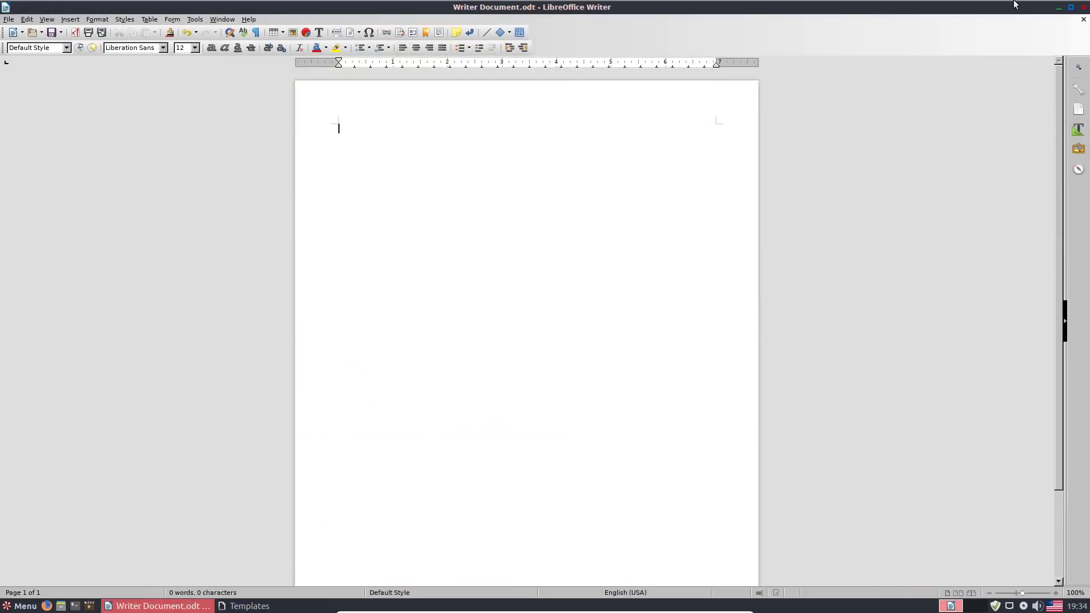
click(1084, 7)
- Create Writer Document.odt on the desktop from the Writer Document template and open it
click(337, 302)
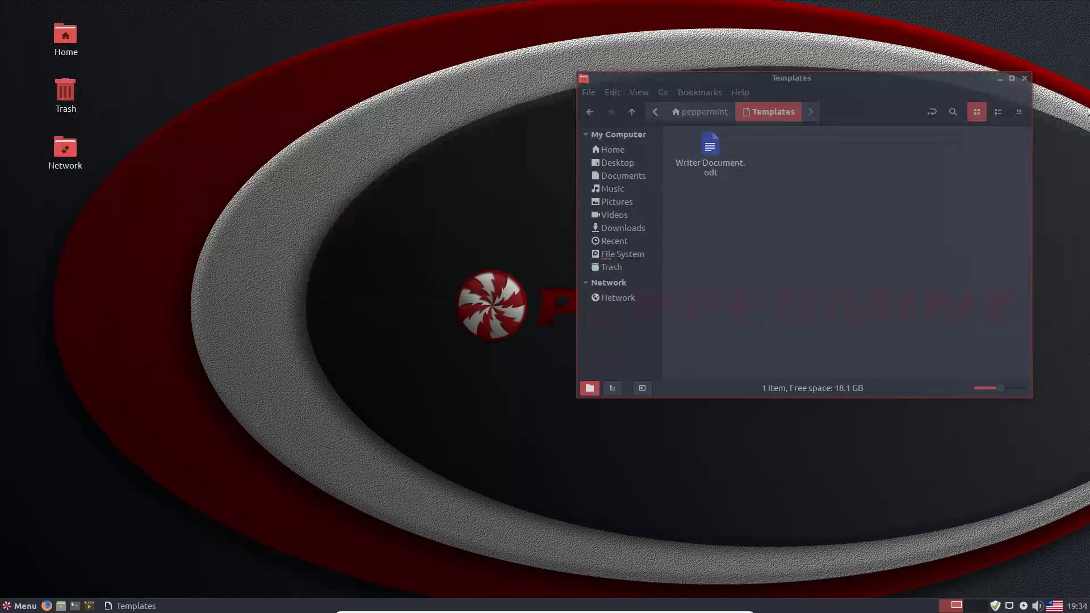
right_click(292, 236)
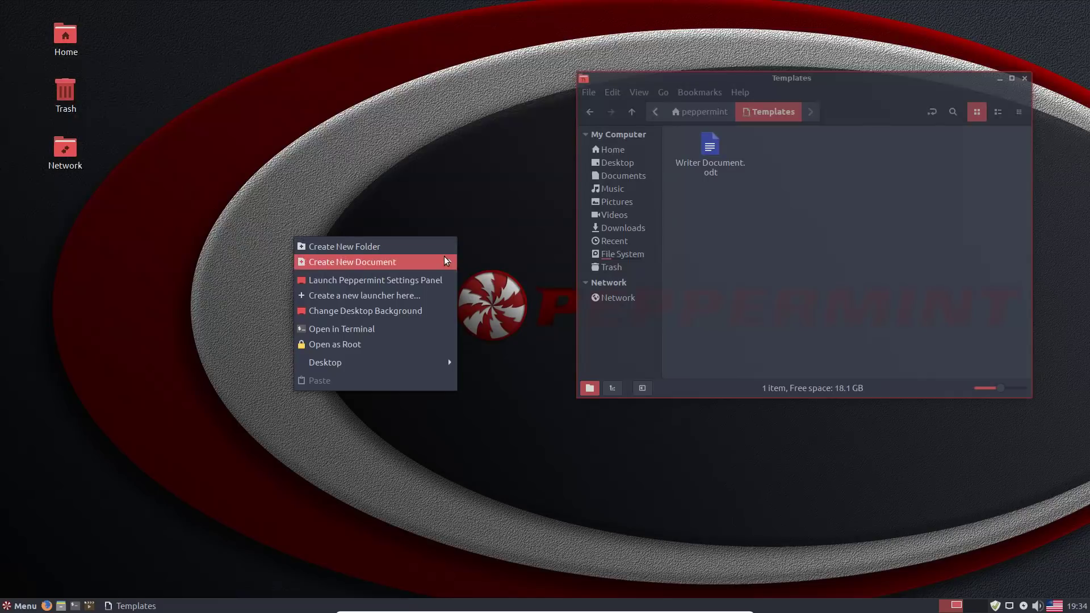
click(390, 232)
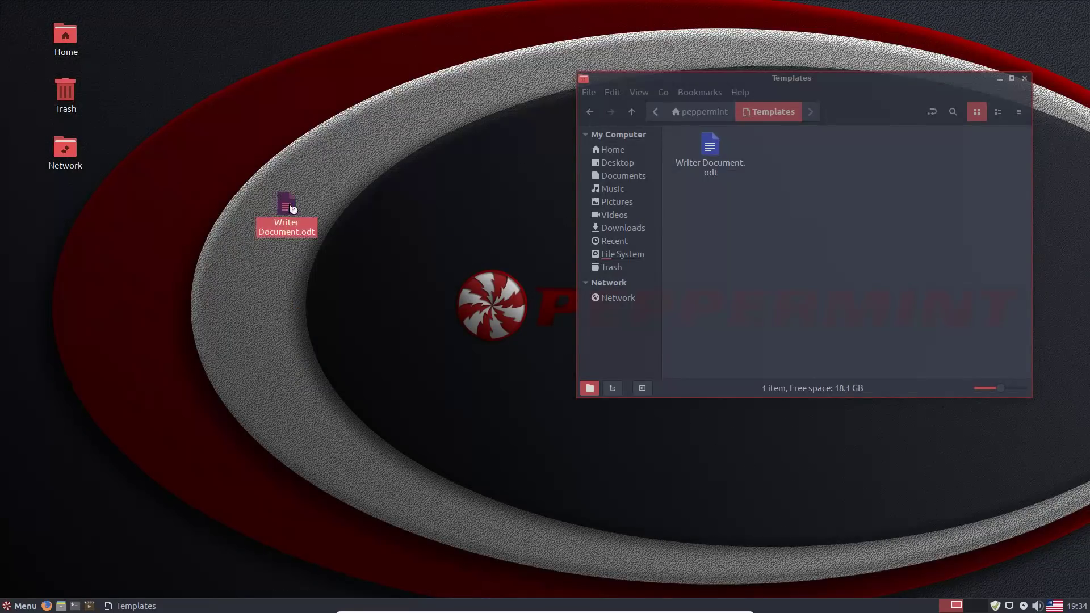
double_click(288, 205)
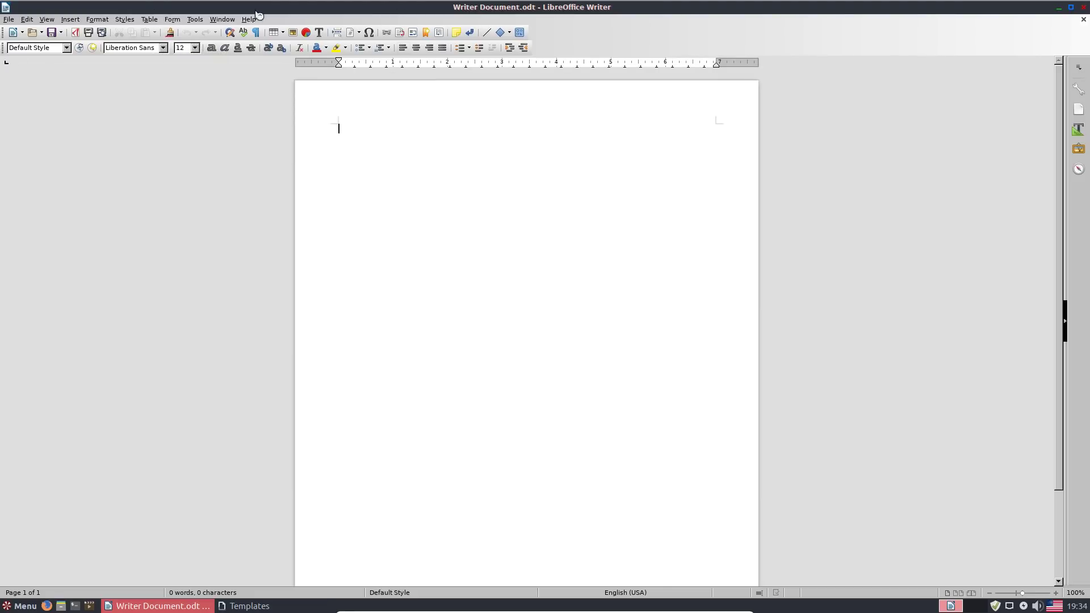
- Close the Writer document and the Templates file manager window
click(1084, 7)
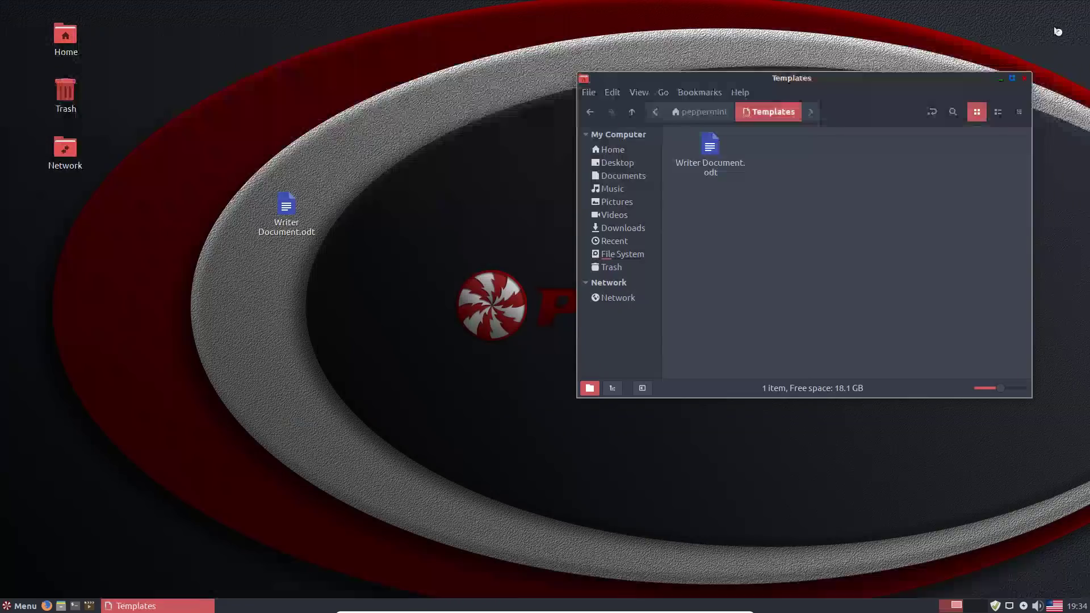
click(788, 246)
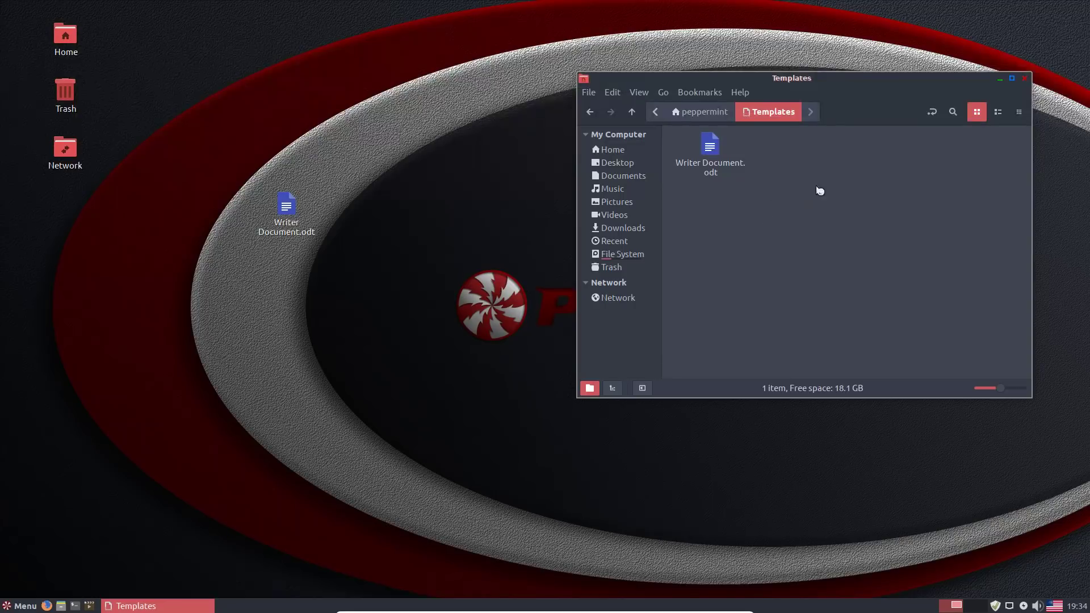
click(1025, 78)
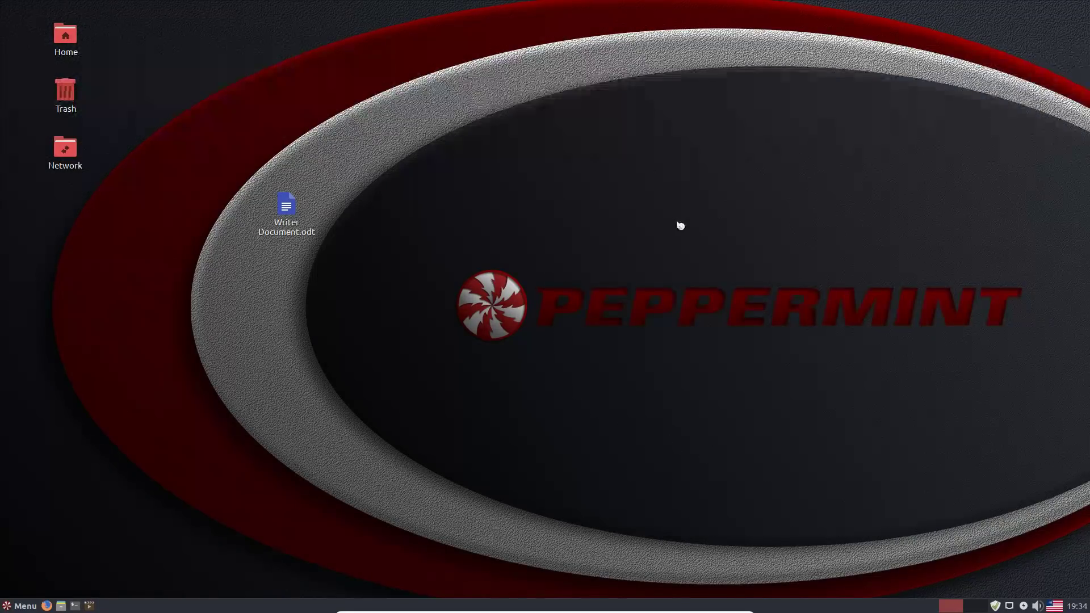
- Drag Writer Document.odt from the desktop into the Trash, then browse the application menu
drag(286, 210, 76, 114)
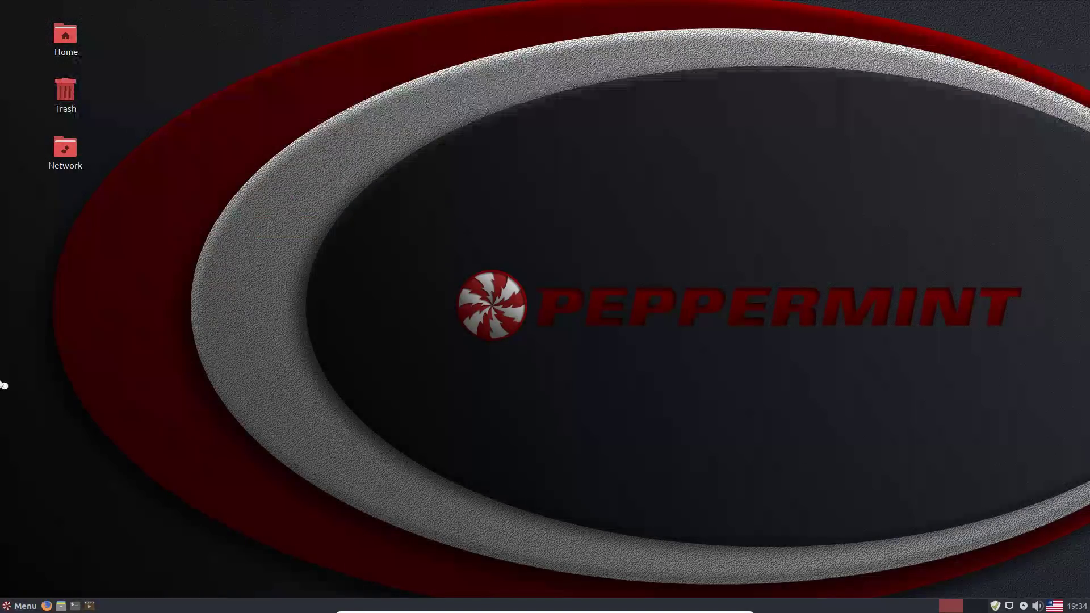
click(29, 606)
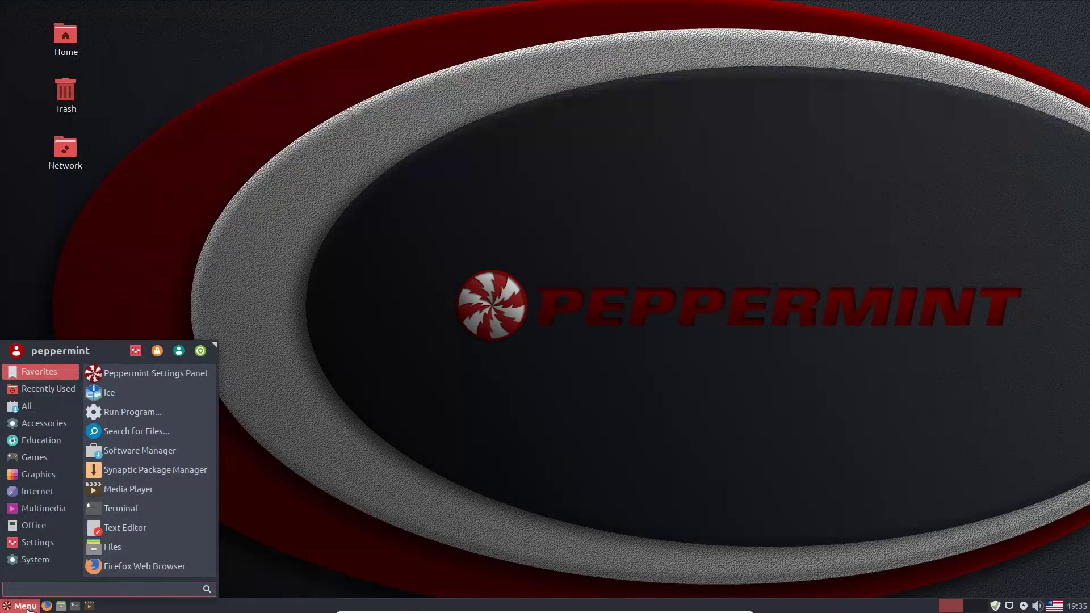
mouse_move(57, 417)
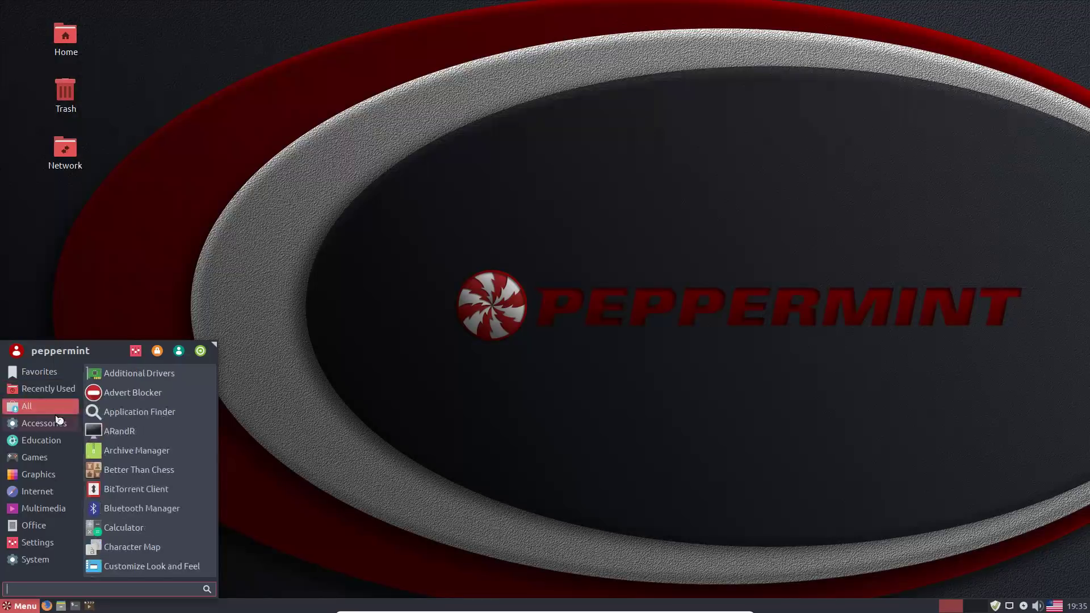
mouse_move(50, 539)
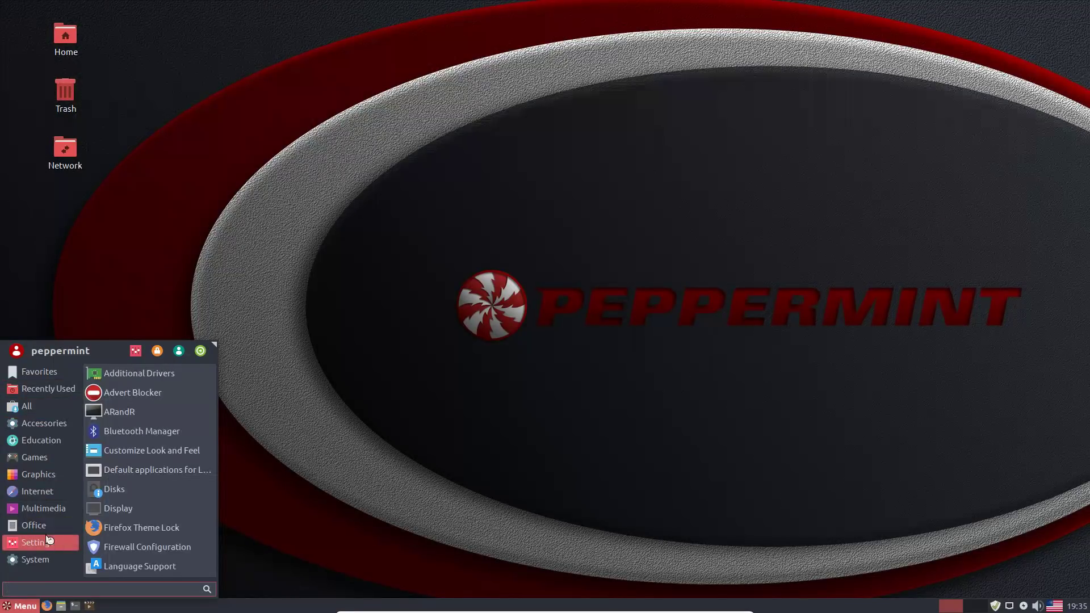
click(706, 262)
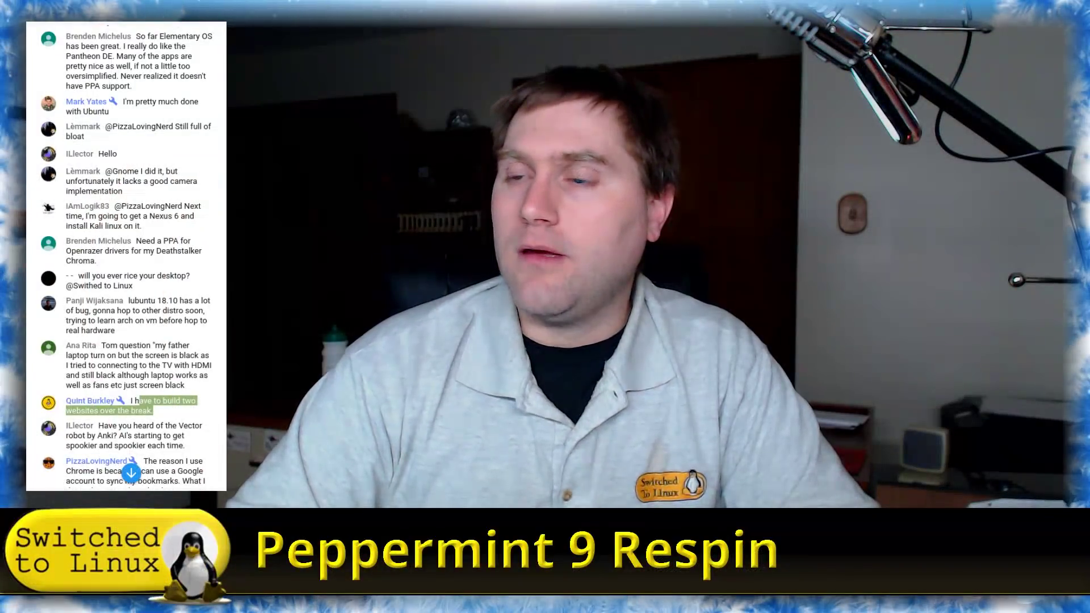
scroll(87, 272, down, 15)
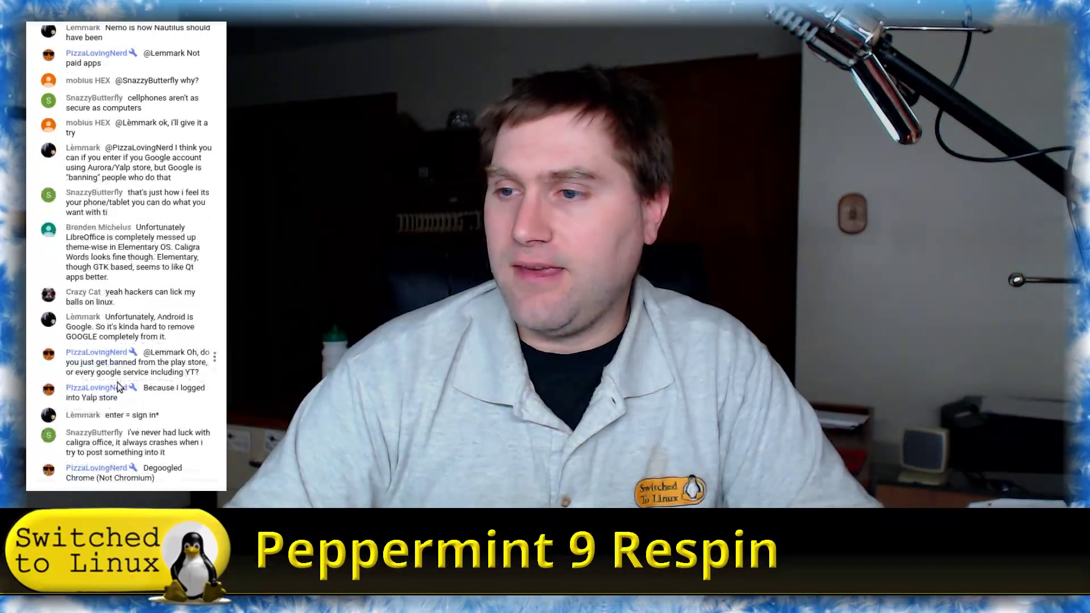
scroll(135, 317, up, 20)
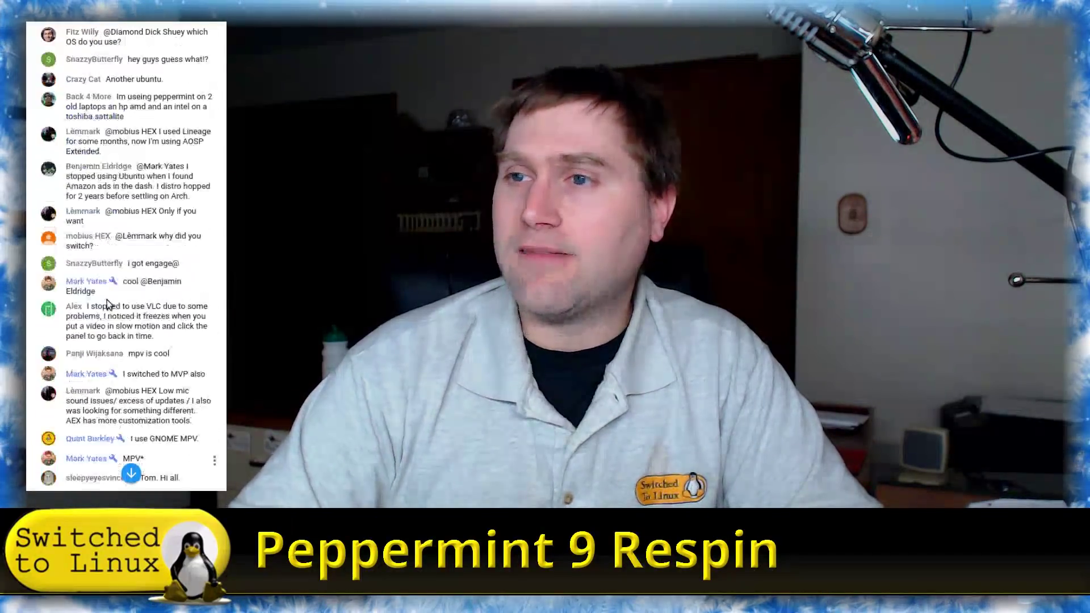
scroll(106, 292, up, 7)
scroll(115, 286, down, 4)
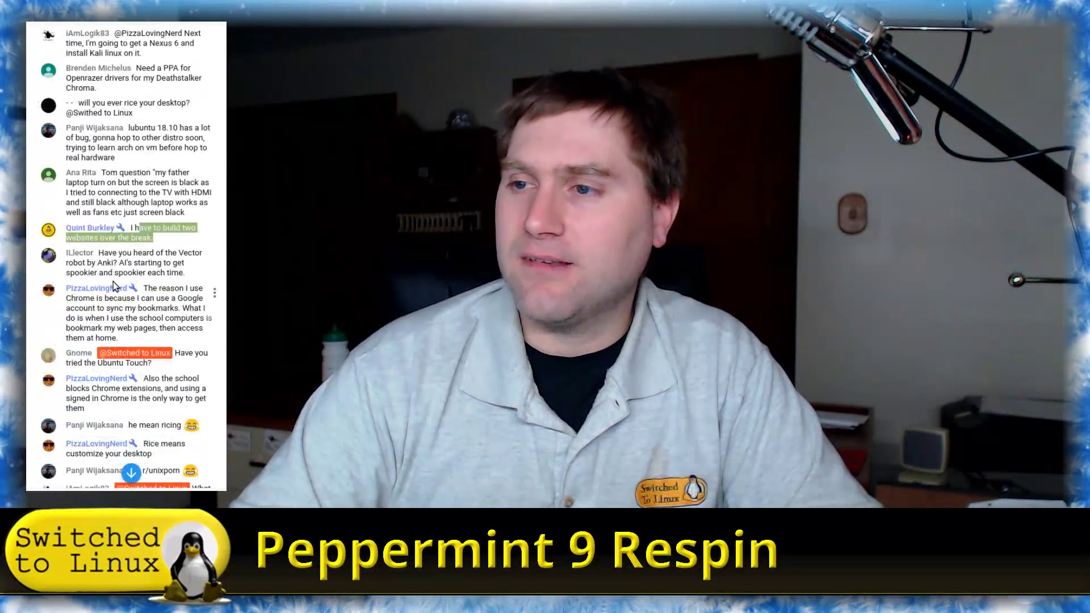